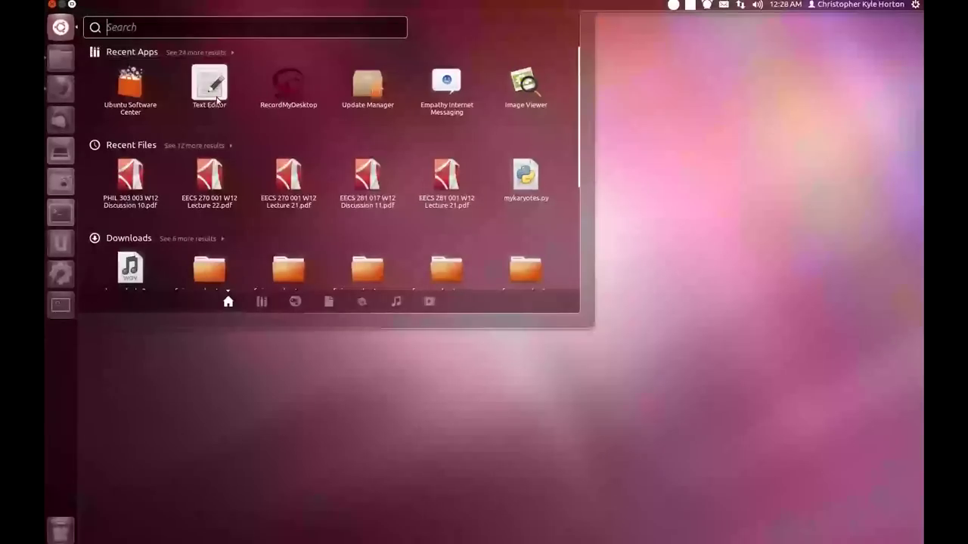
Step: Browse the dash's applications and try the Games and Graphics type filters, clearing each one again
click(262, 302)
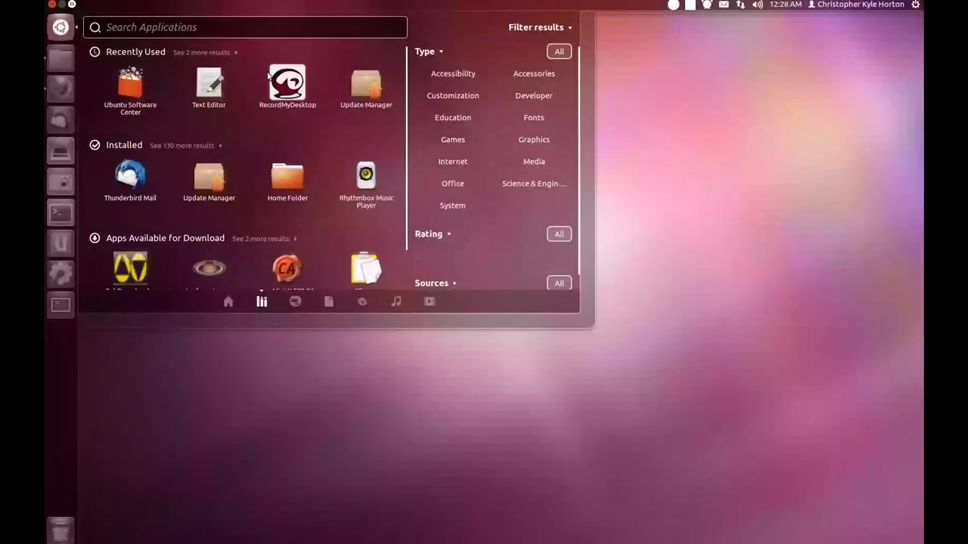
click(458, 141)
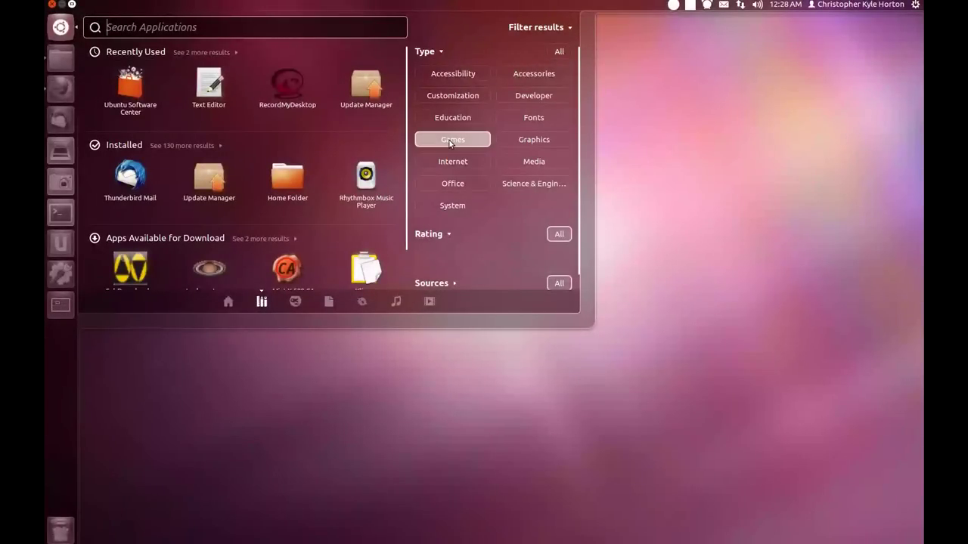
click(452, 142)
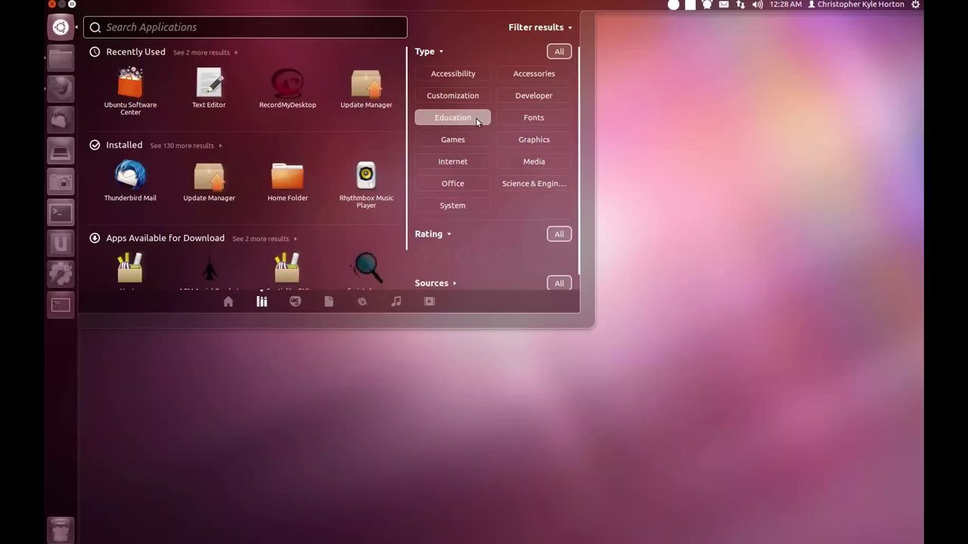
click(515, 141)
click(511, 141)
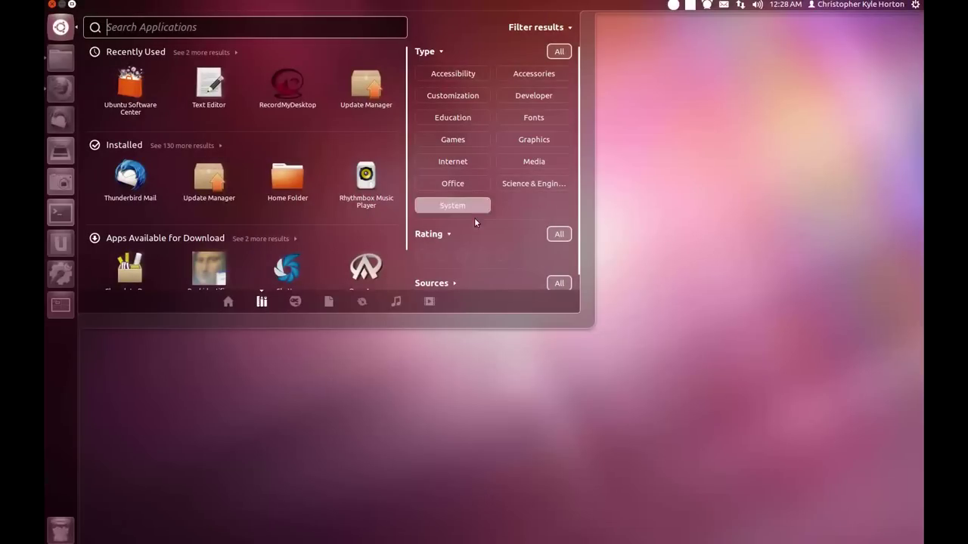
Step: Try a star rating filter and the Local Apps source filter on the application results, resetting each to All
click(480, 255)
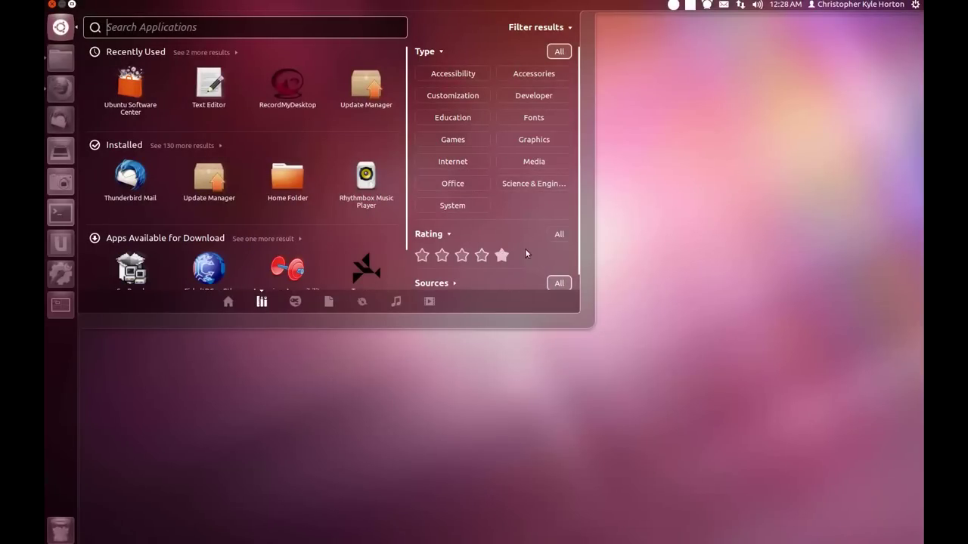
click(559, 234)
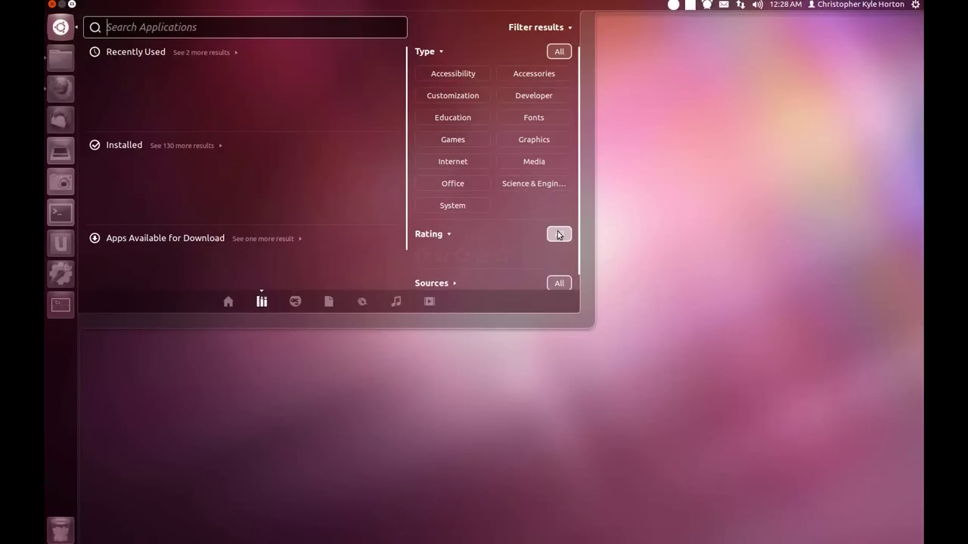
scroll(530, 237, down, 1)
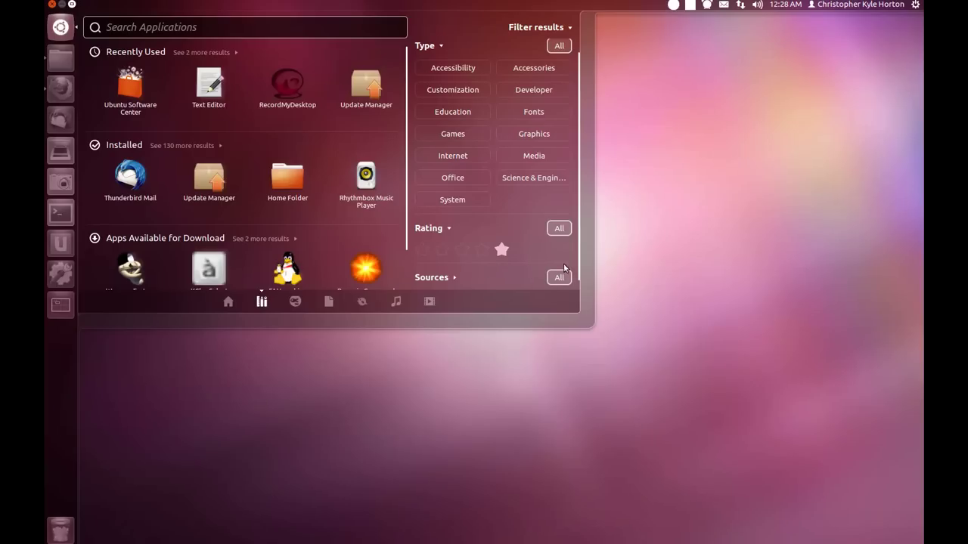
click(454, 278)
scroll(513, 250, down, 1)
click(452, 278)
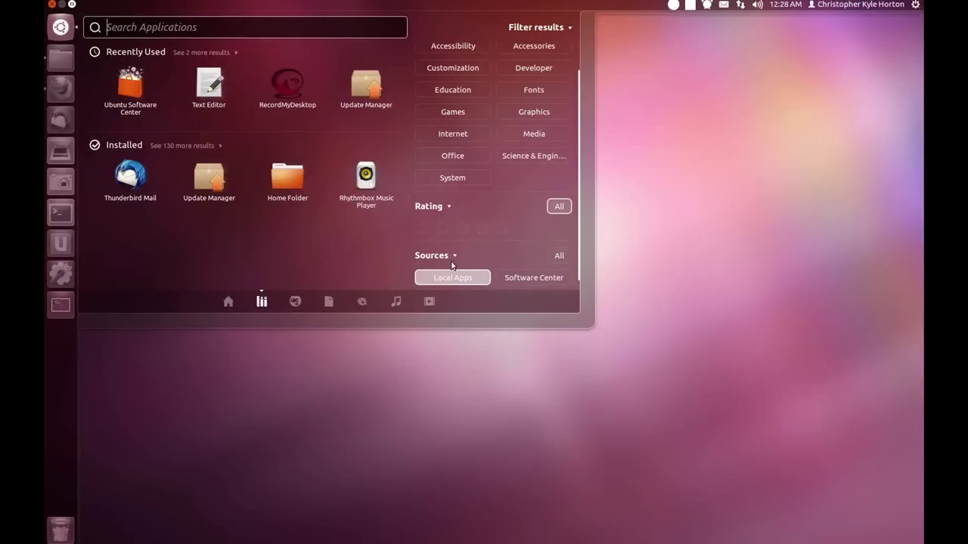
click(559, 255)
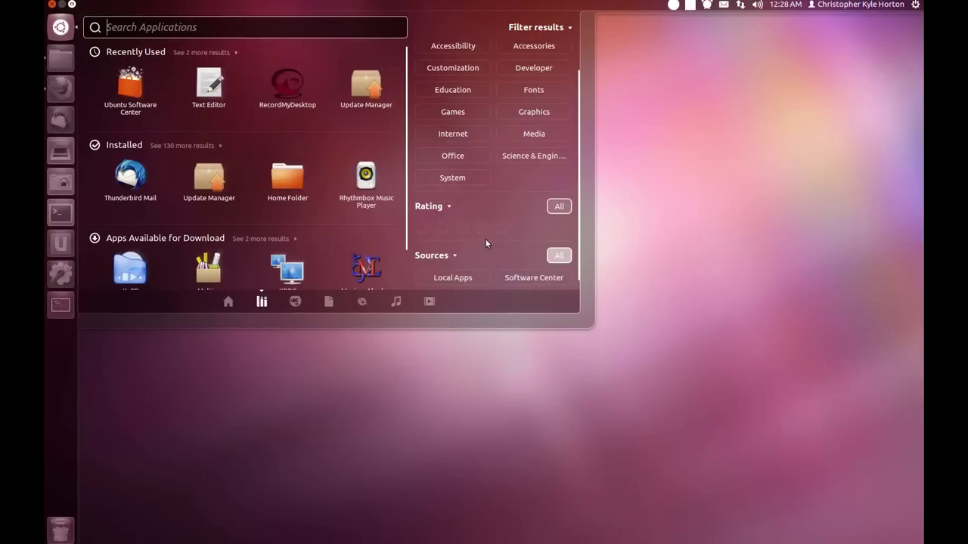
Step: Collapse the result filters of the application search and close the dash
scroll(493, 246, up, 2)
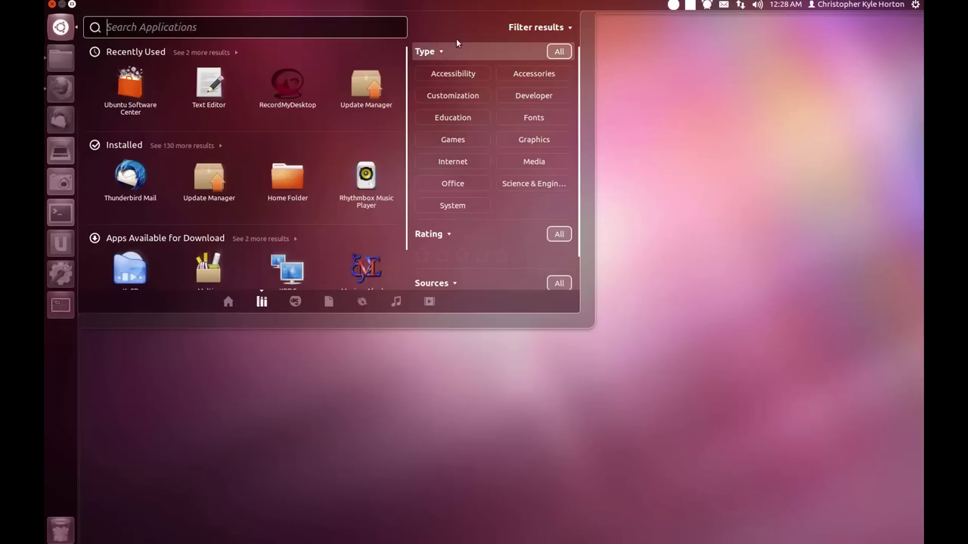
click(548, 29)
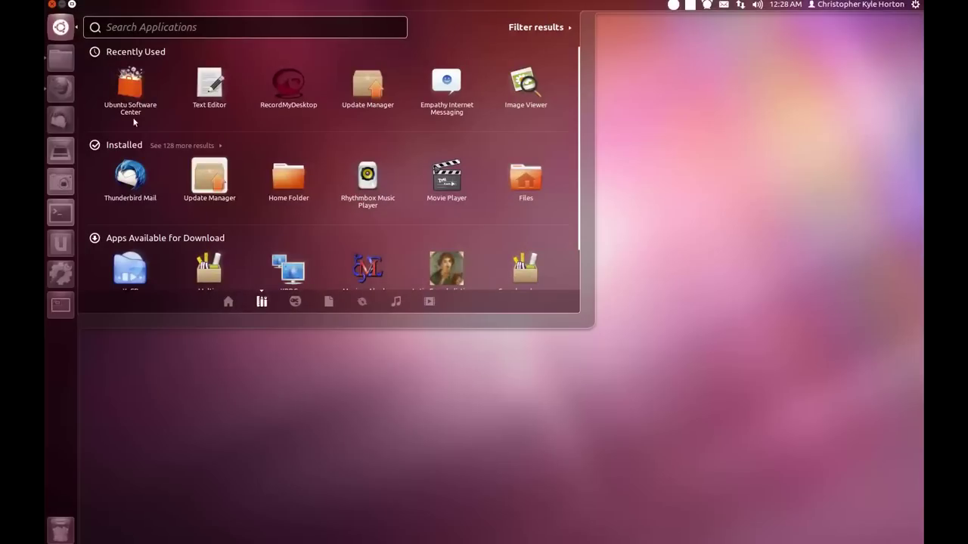
click(60, 27)
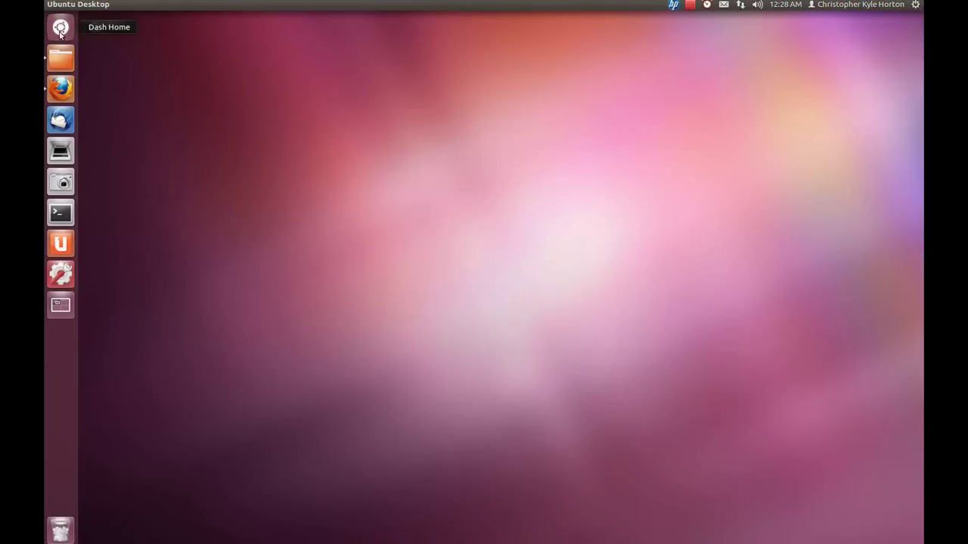
Step: Open the Home folder and a terminal, moving both windows down toward the middle of the desktop
click(60, 61)
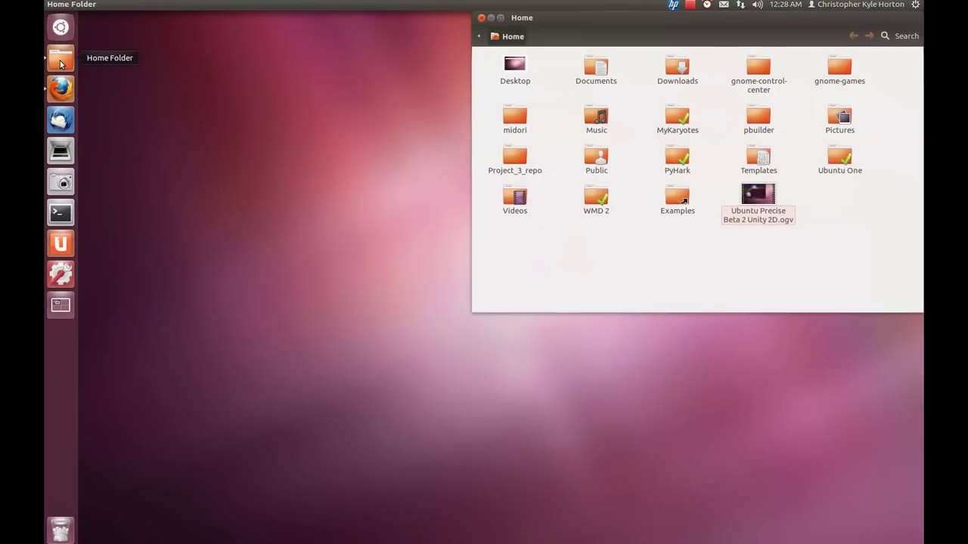
drag(629, 20, 307, 140)
key(ctrl+alt+t)
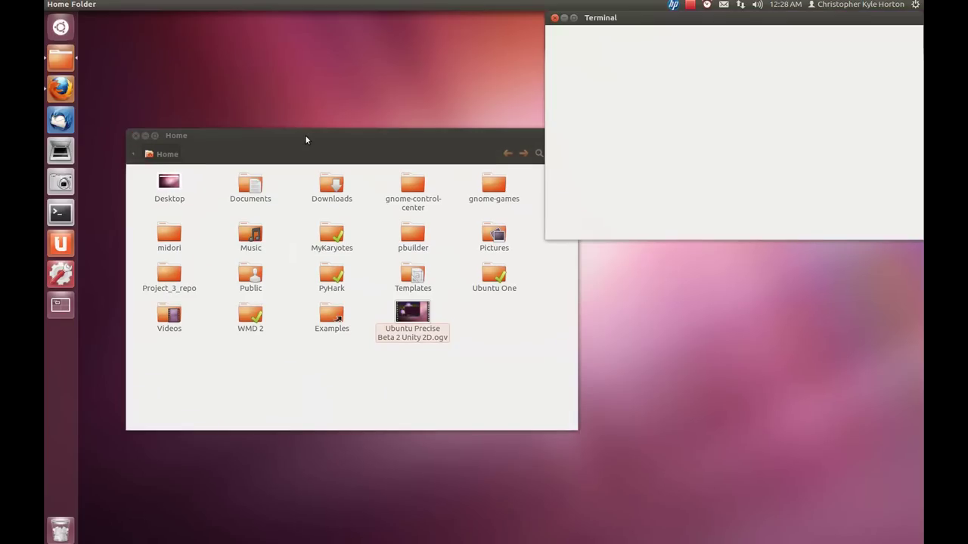
drag(671, 24, 586, 281)
Step: Run mykaryotes.py with Python from the MyKaryotes directory and move the game window over the terminal
text(cd M)
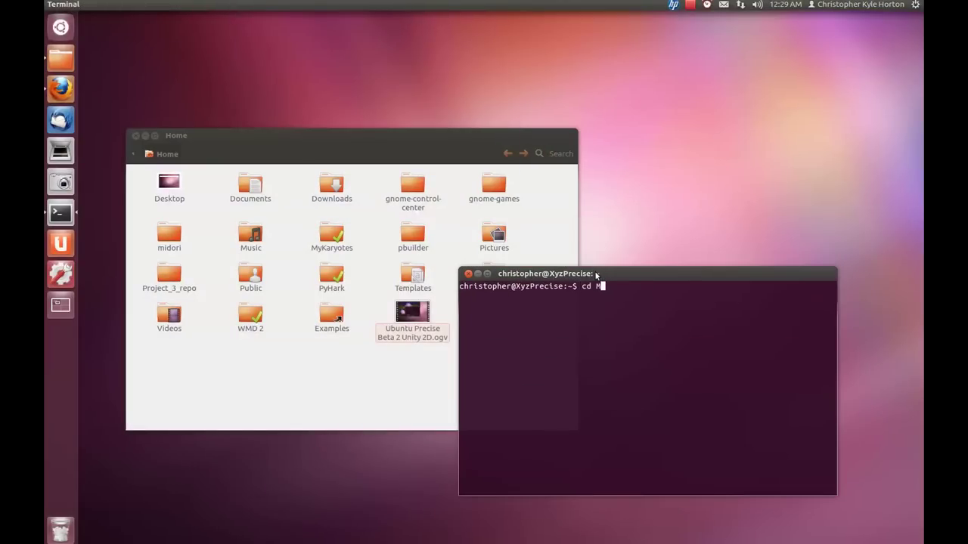
text(y)
key(Tab)
key(Return)
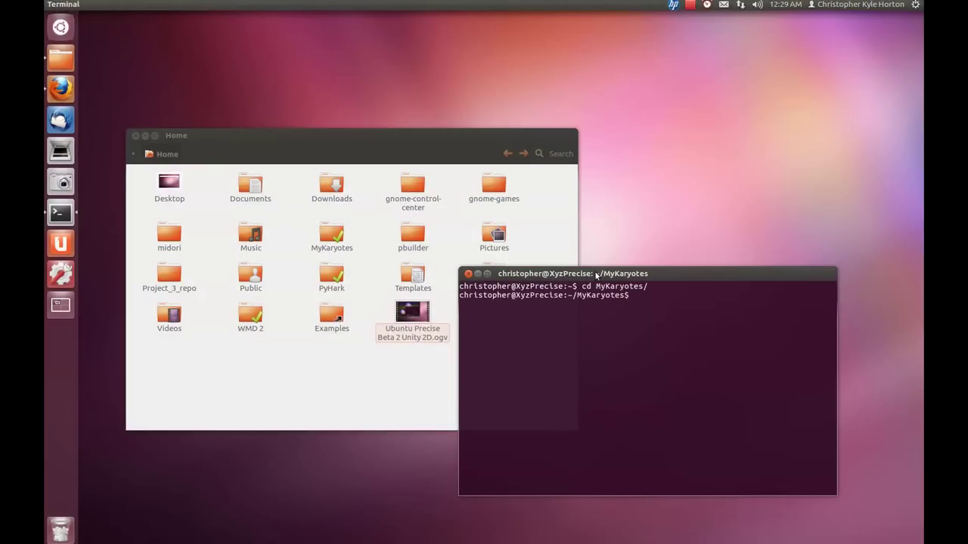
text(python mykaryotes.py)
key(Return)
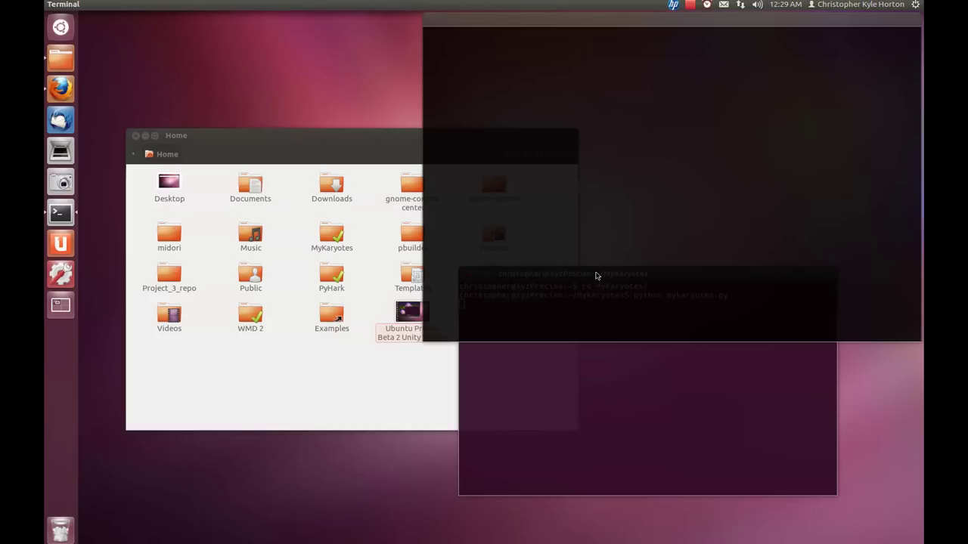
drag(607, 27, 525, 142)
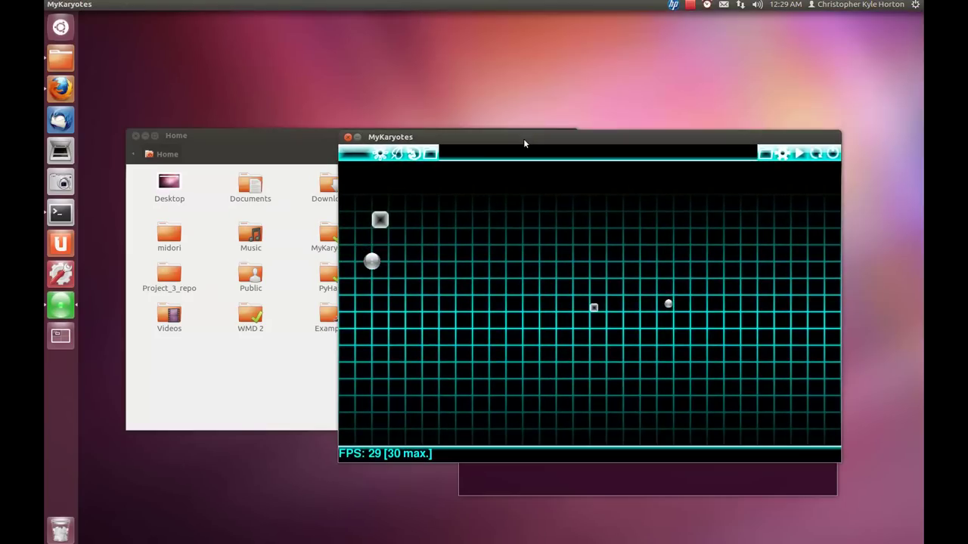
Step: Switch to Firefox, and use the spread of all windows to select the terminal and return to Firefox
click(61, 87)
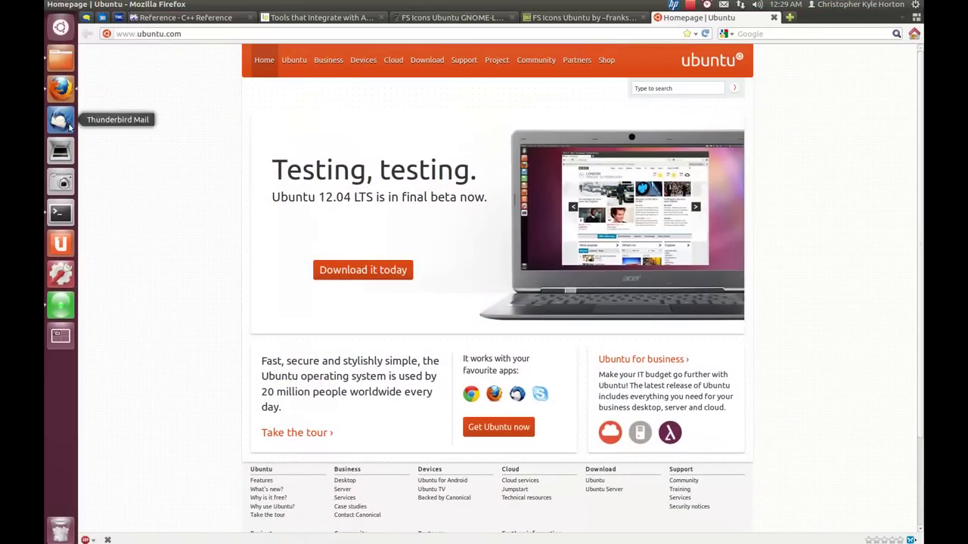
key(ctrl+super+Down)
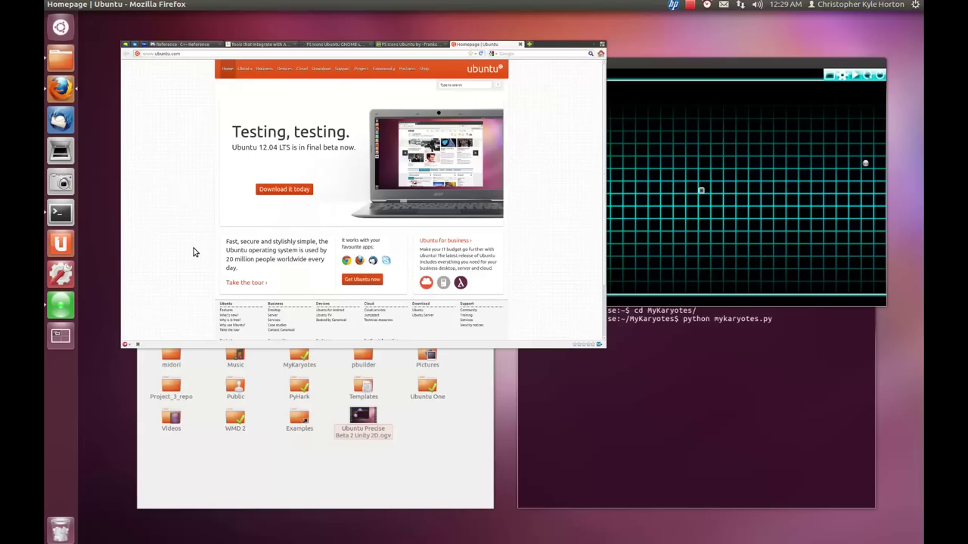
key(super+w)
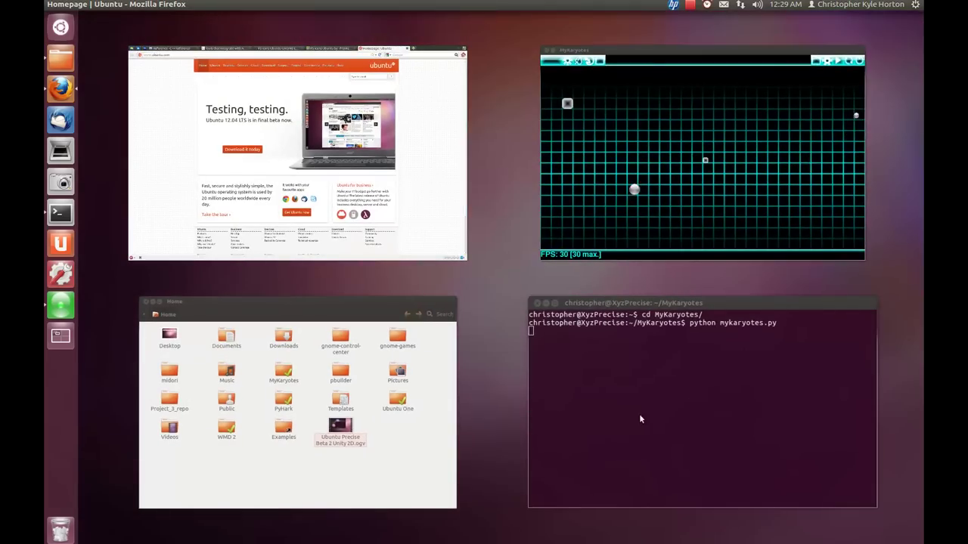
click(614, 421)
key(super+w)
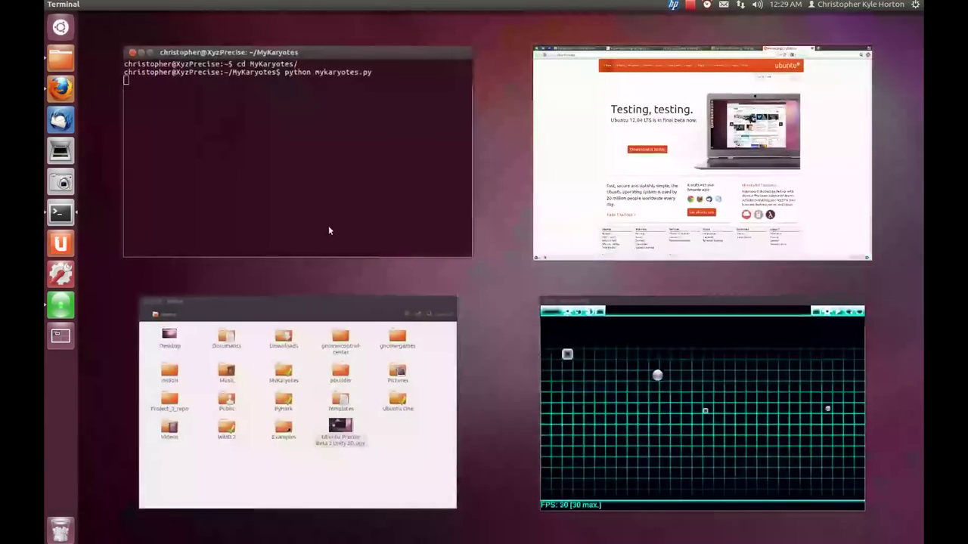
key(Right)
key(Return)
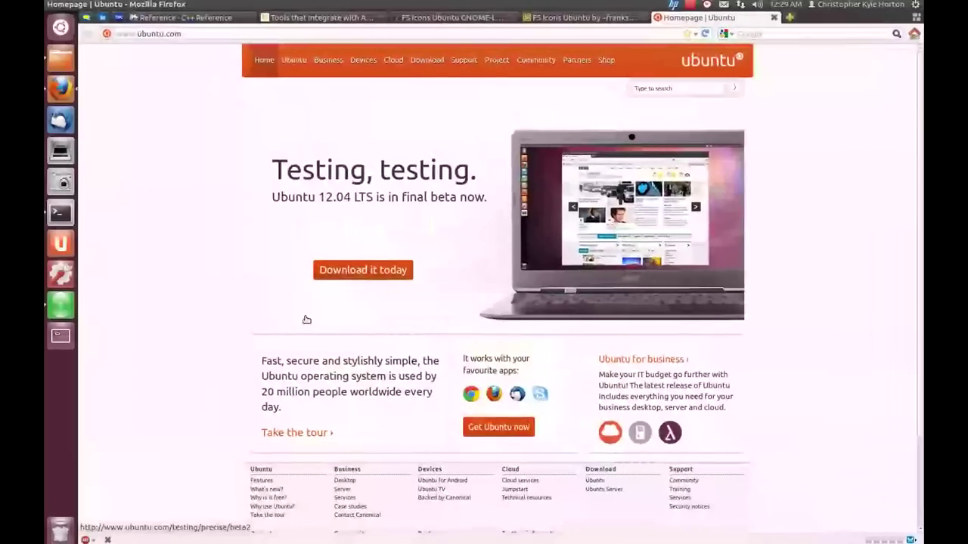
Step: Cycle through the open applications in the window switcher to the terminal and move its window up and left over the Ubuntu page
key(alt+Tab)
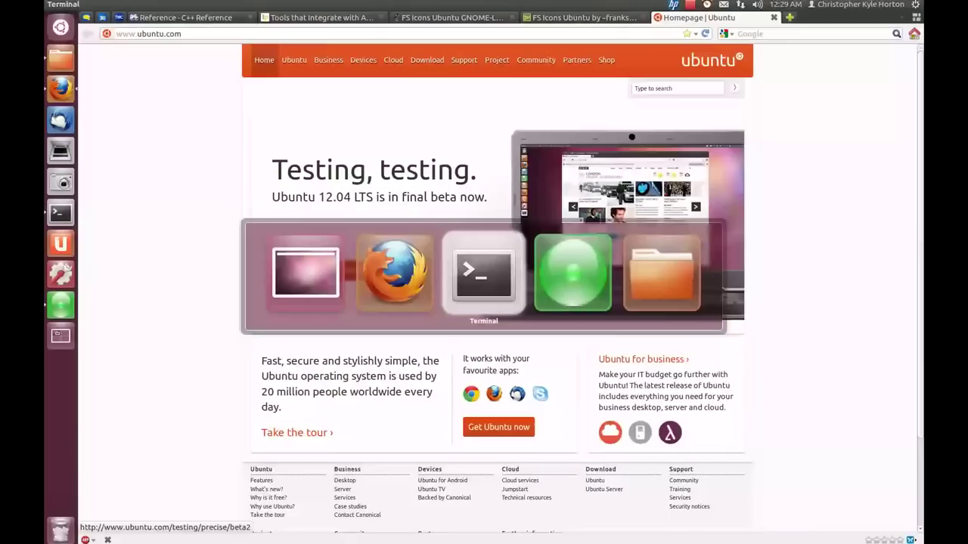
key(alt+Tab)
key(alt+Tab)
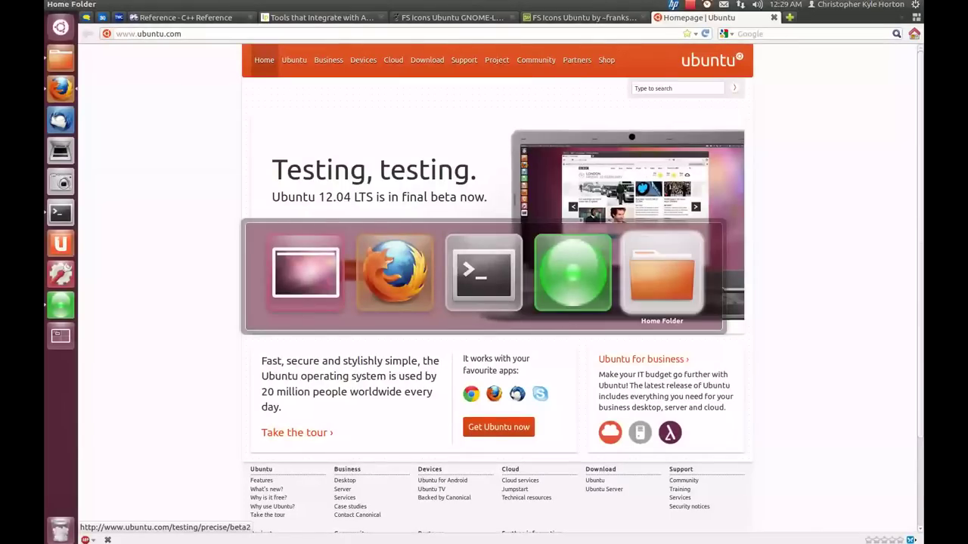
key(alt+Tab)
key(alt+Tab)
key(alt+Tab)
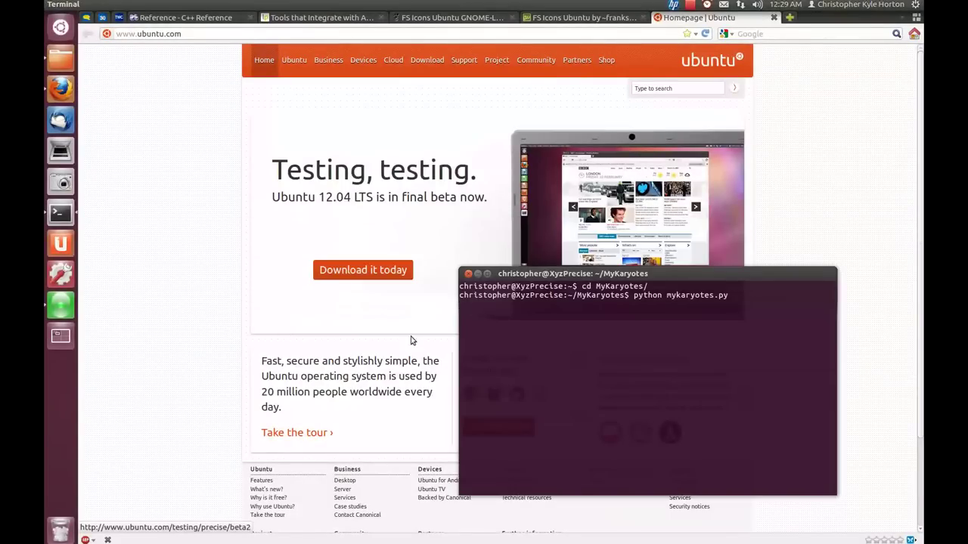
drag(256, 282, 247, 206)
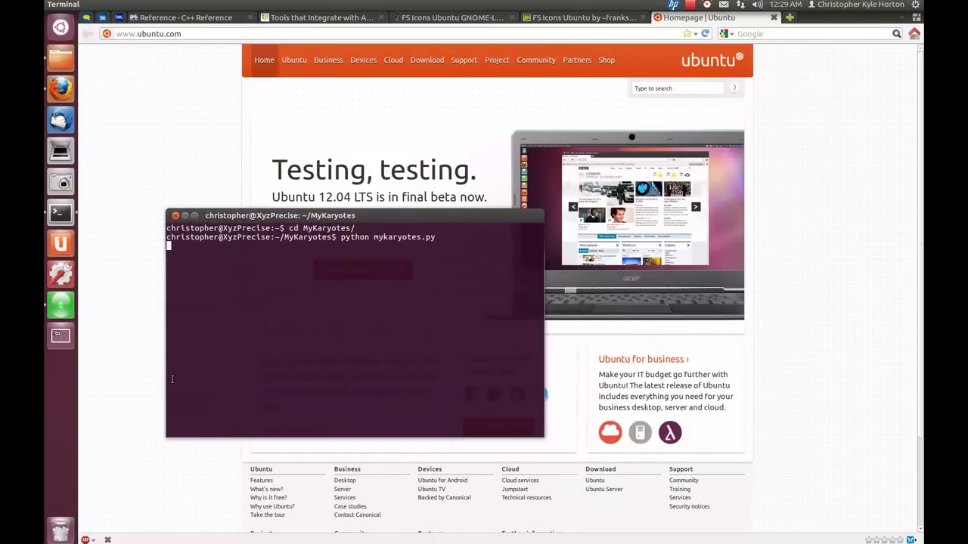
Step: Close the MyKaryotes game window and print the system information with uname -a in the terminal
key(alt+Tab)
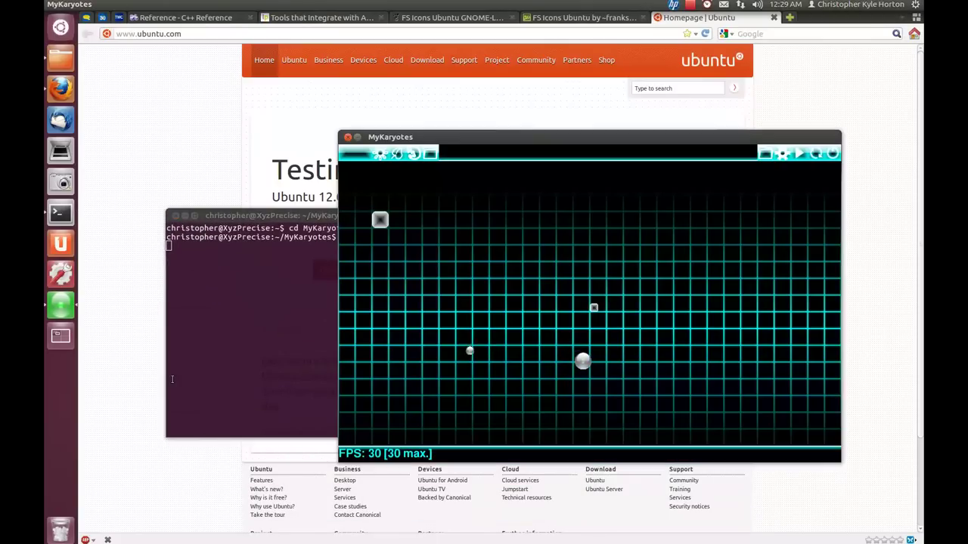
click(347, 138)
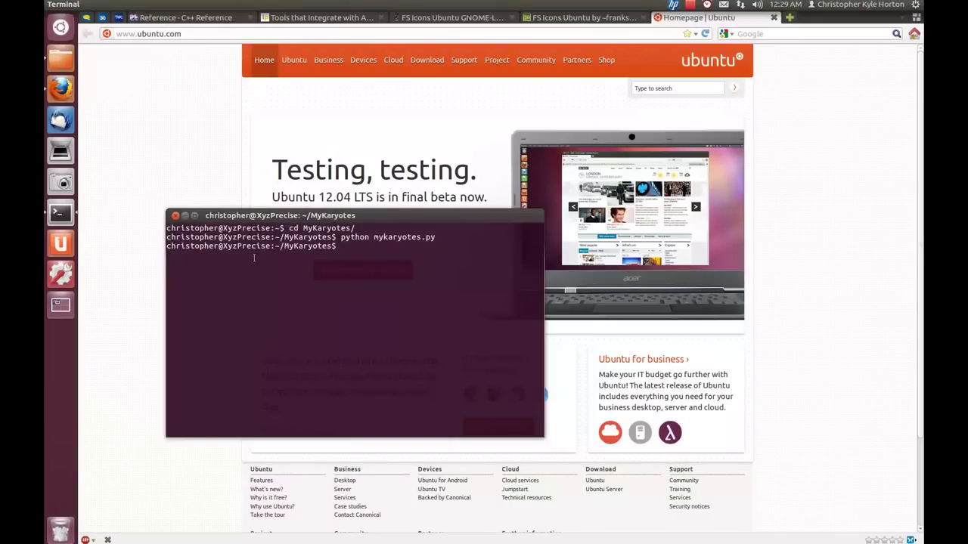
text(uname -a)
key(Return)
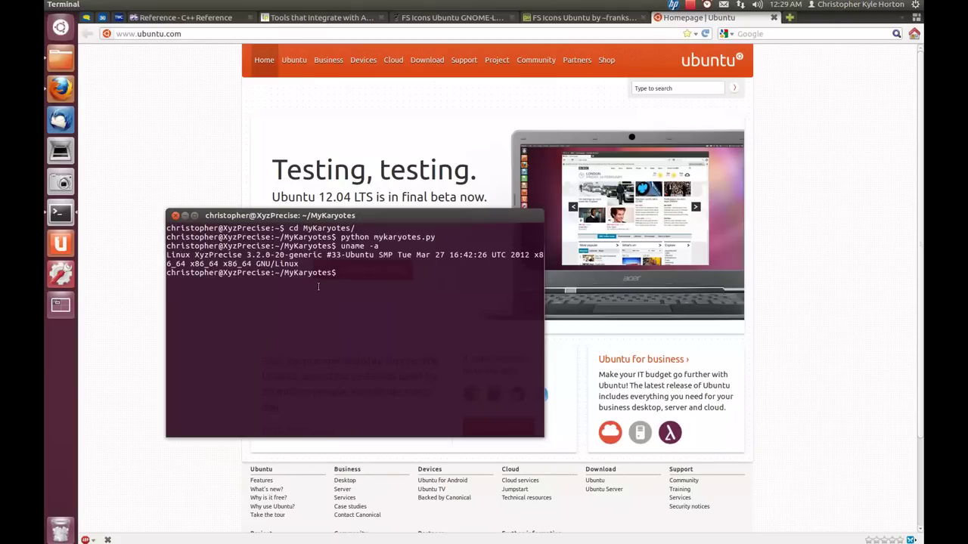
Step: Search the HUD for "close" and run its Close Window command on the terminal
key(alt)
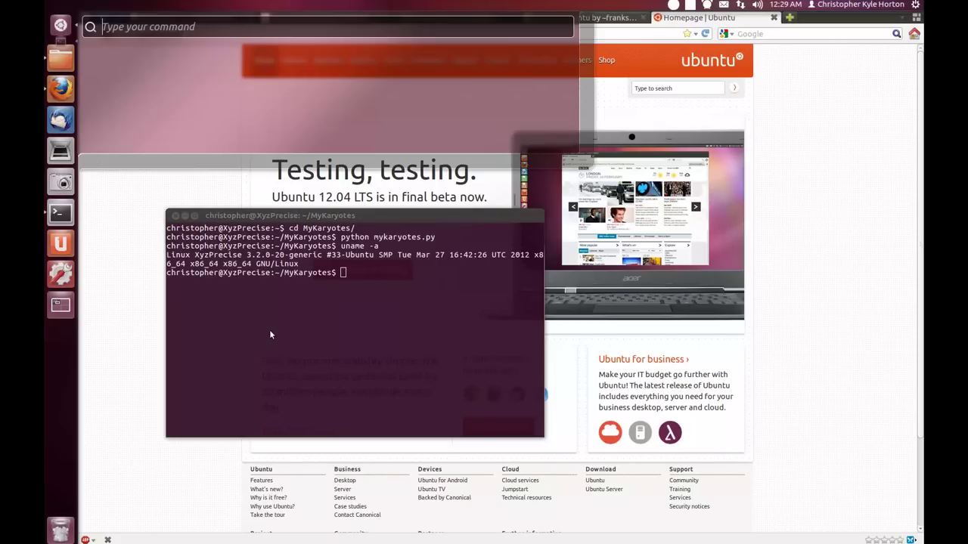
text(close)
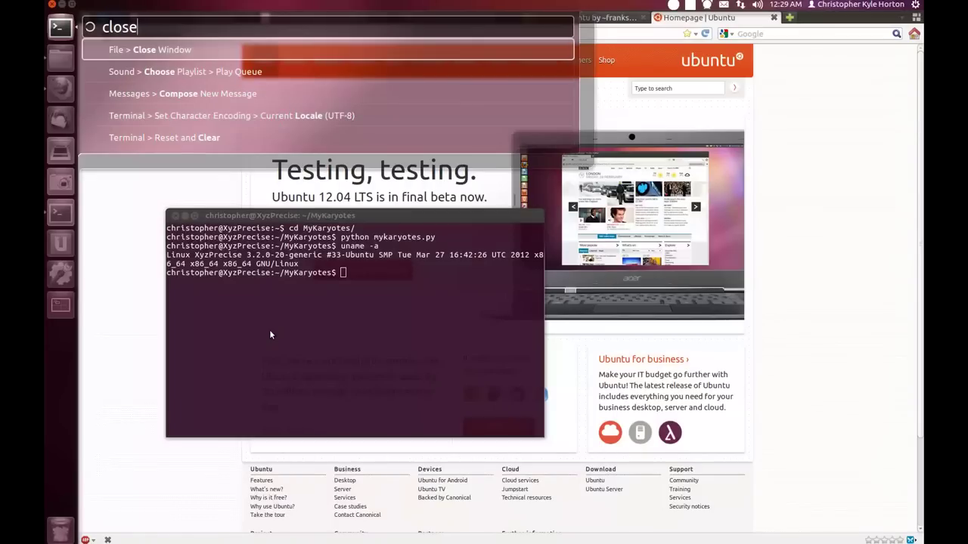
key(Return)
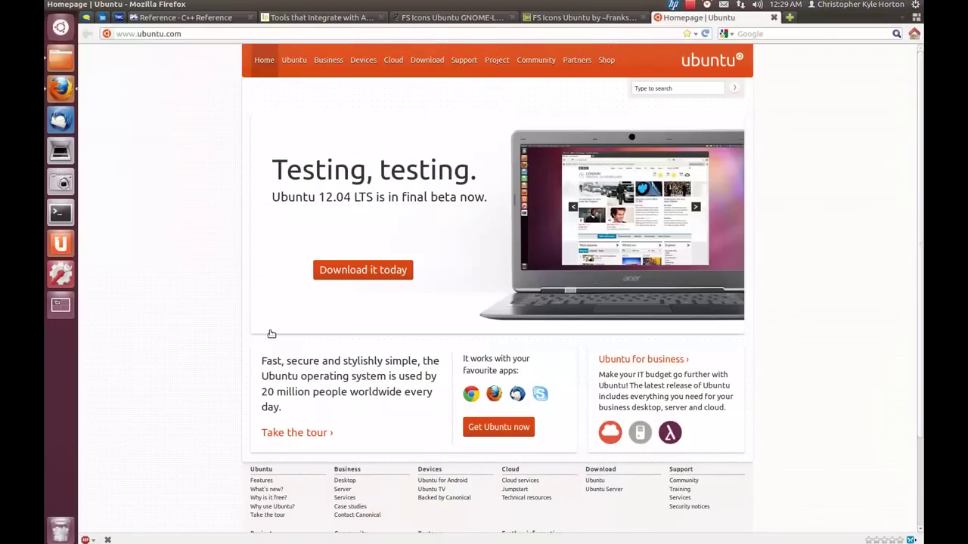
Step: Minimize the Firefox window and close the Home folder window to clear the desktop
click(63, 4)
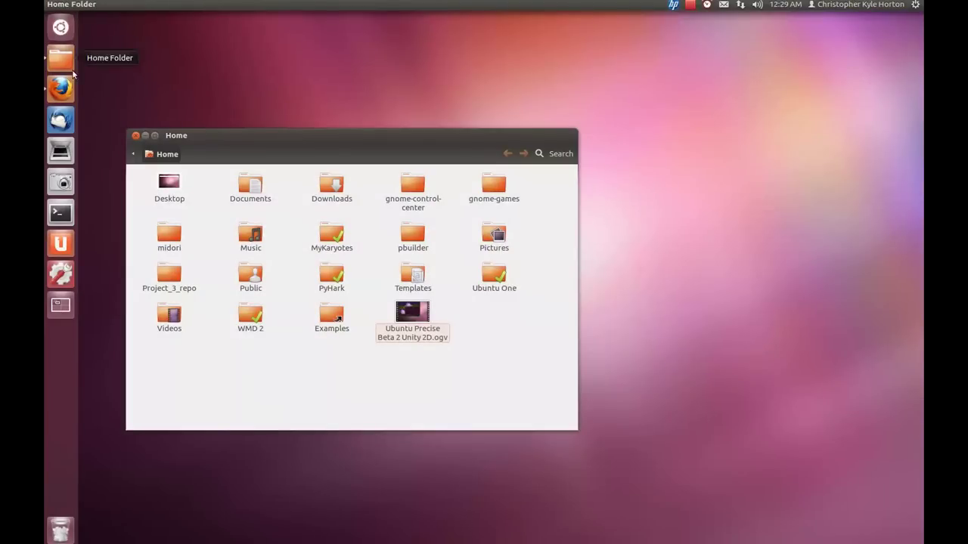
click(136, 136)
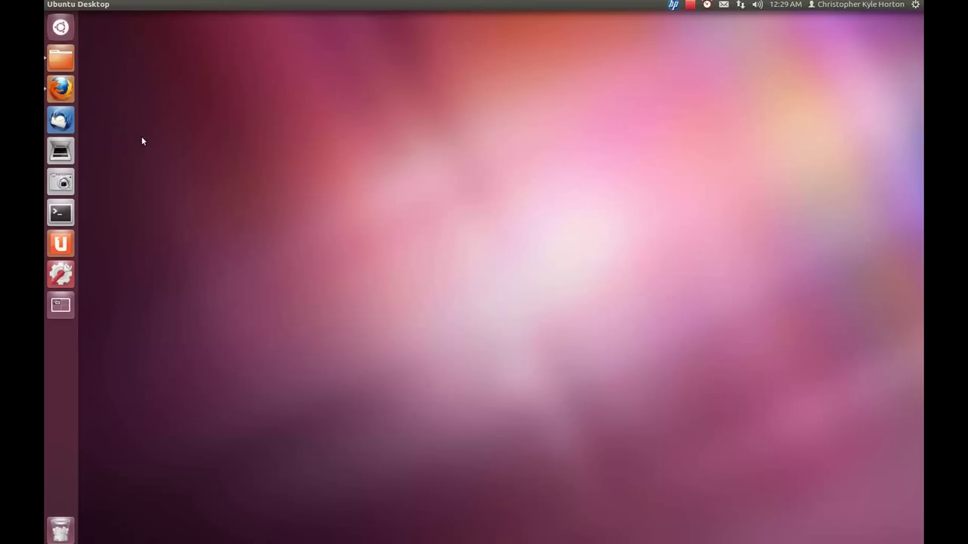
Step: Open Ubuntu Software Center, search for "quadra" and show the details page of Quadrapassel
key(super)
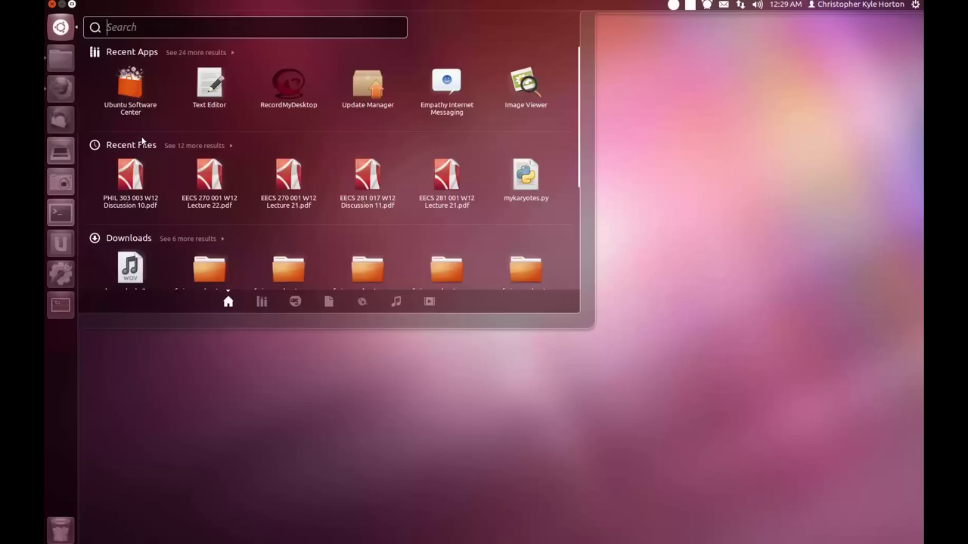
click(126, 90)
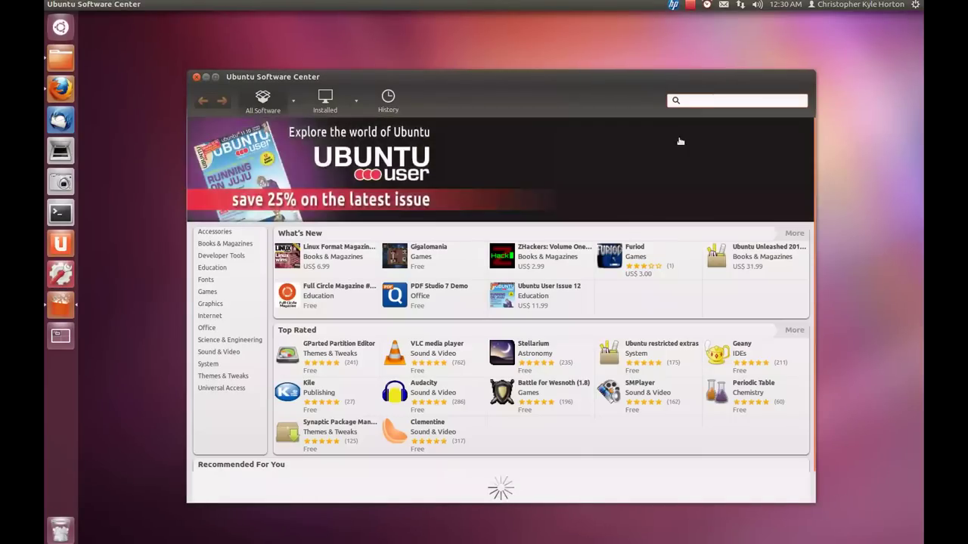
click(688, 102)
text(quadra)
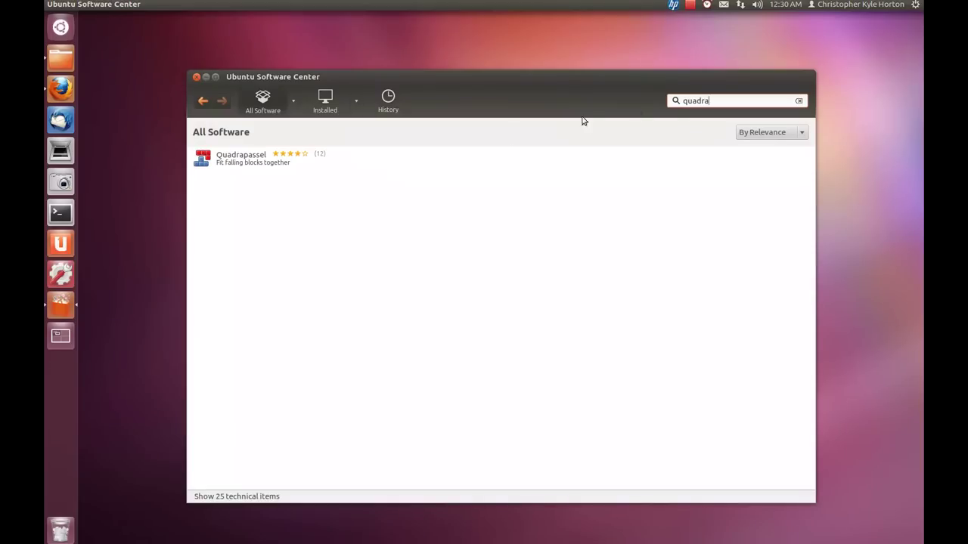
click(335, 158)
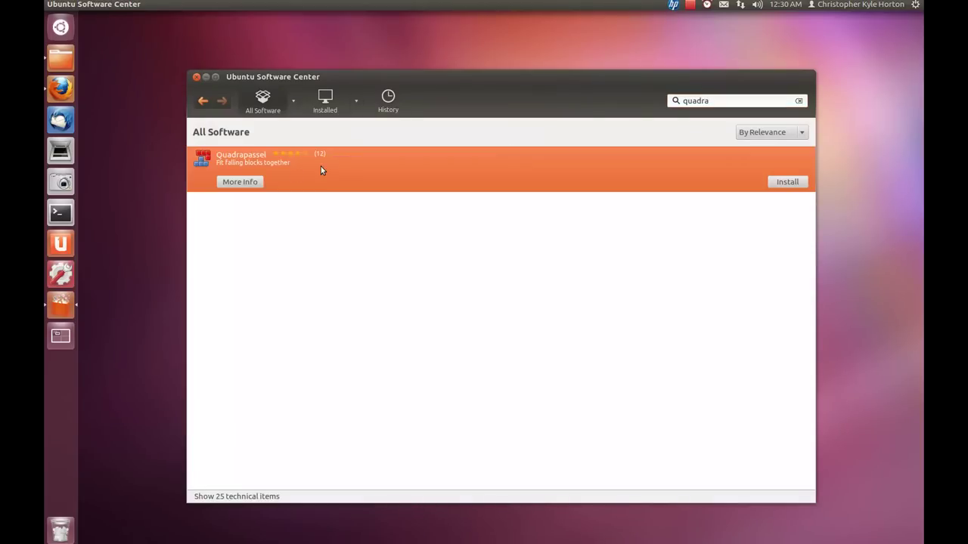
click(250, 183)
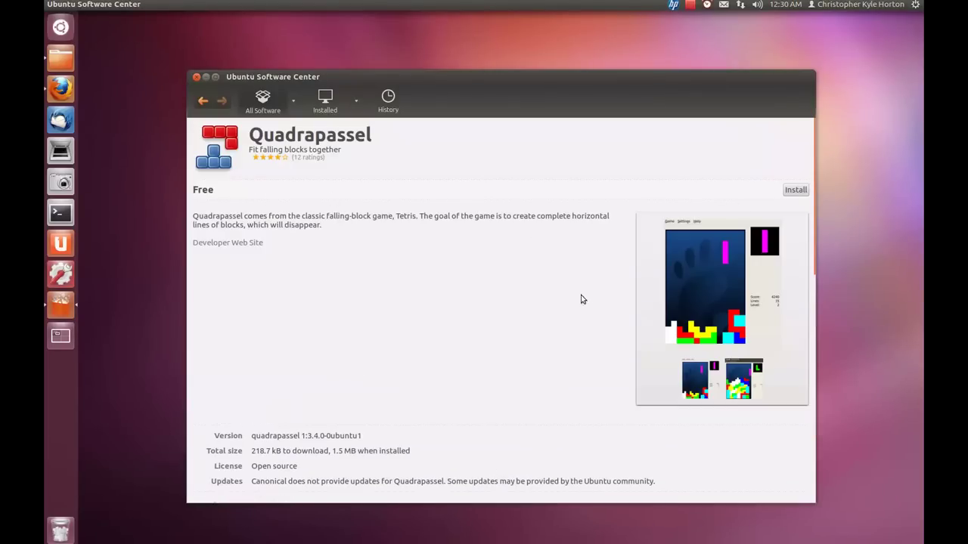
Step: View the first Quadrapassel screenshot at full size and close it
drag(818, 223, 767, 190)
click(697, 391)
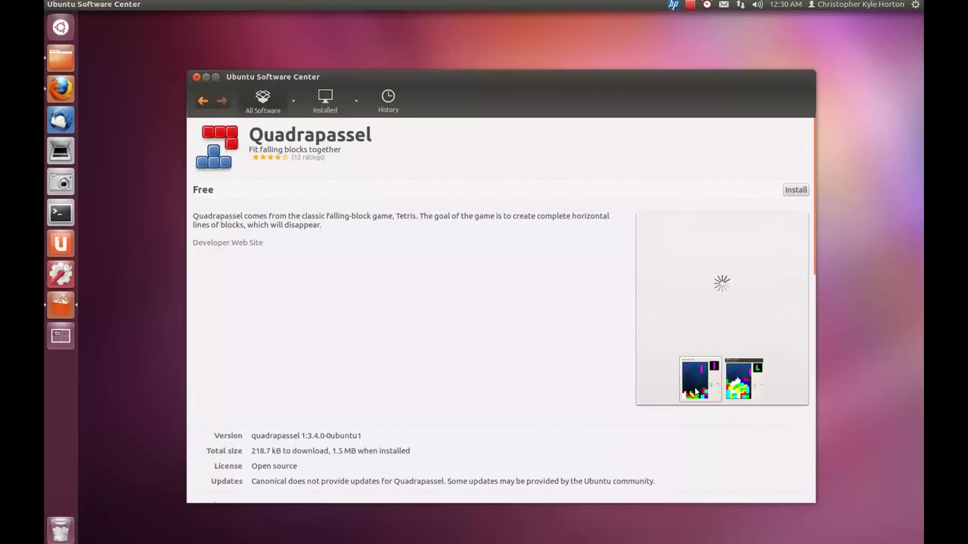
click(717, 286)
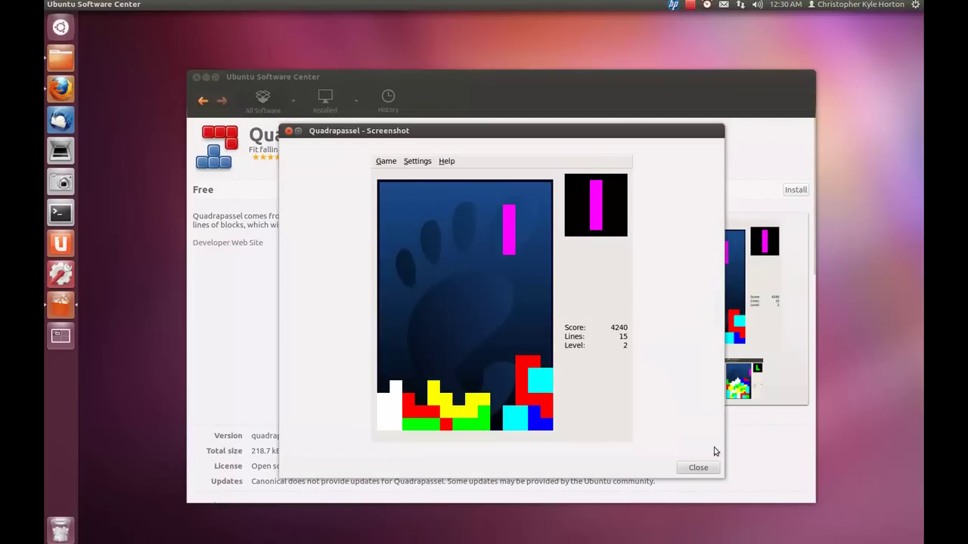
click(703, 467)
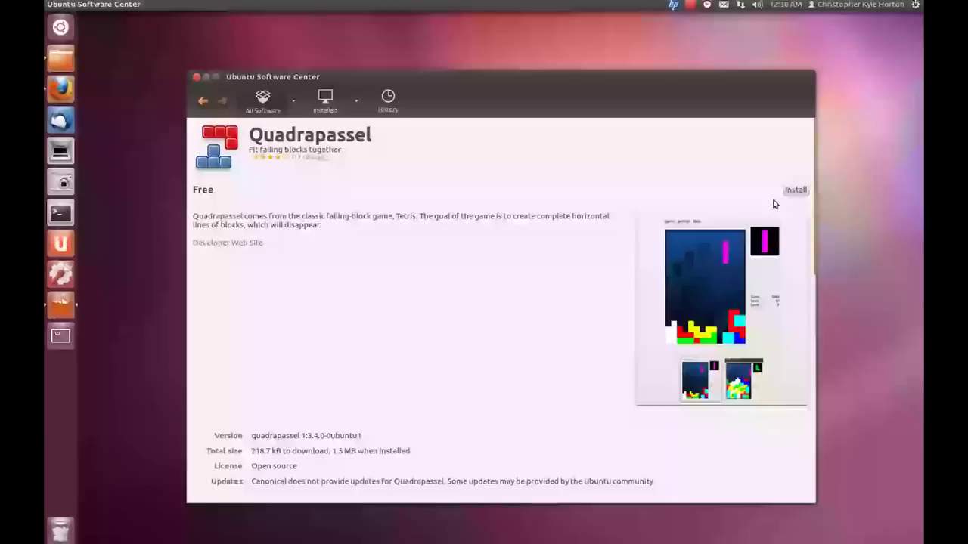
Step: Install Quadrapassel, authenticating with the account password, and check the installation progress
click(795, 190)
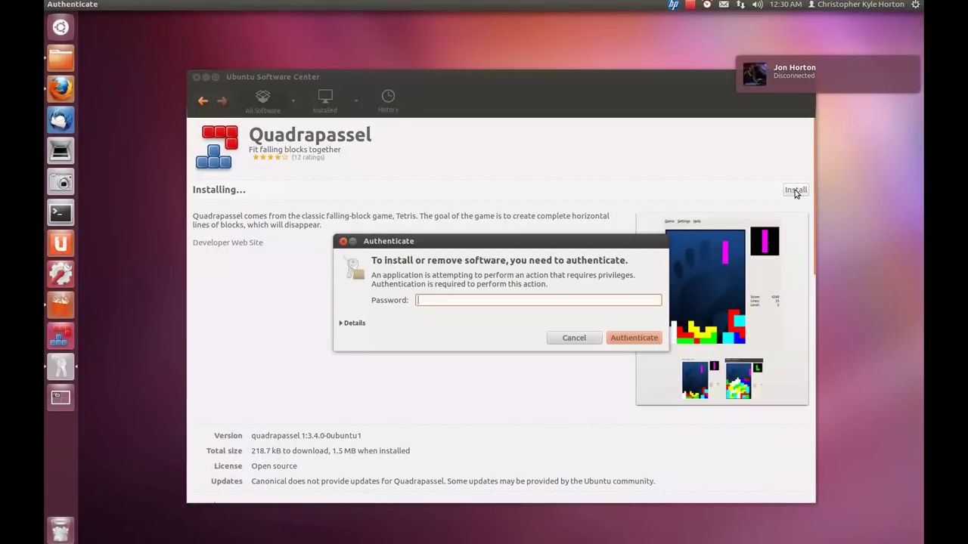
text(•••••••)
key(Return)
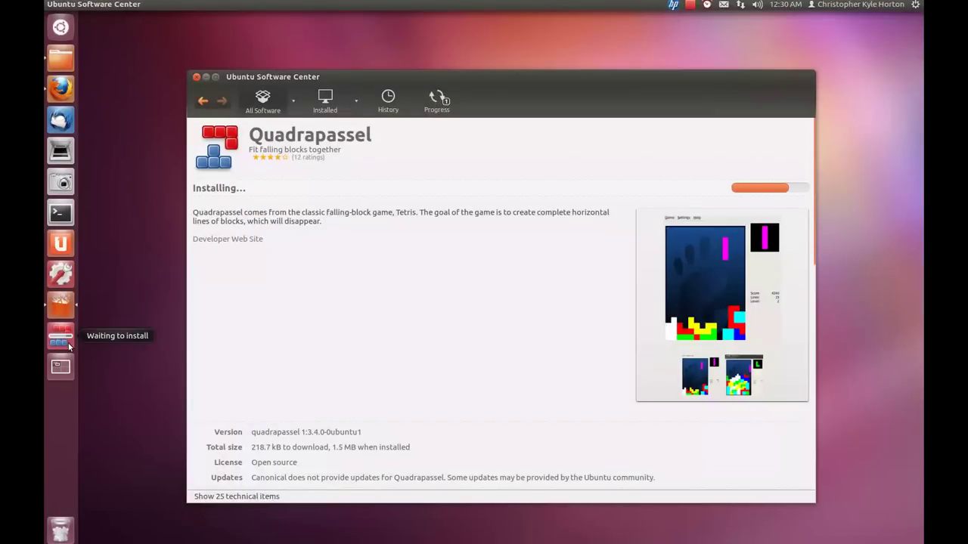
click(437, 101)
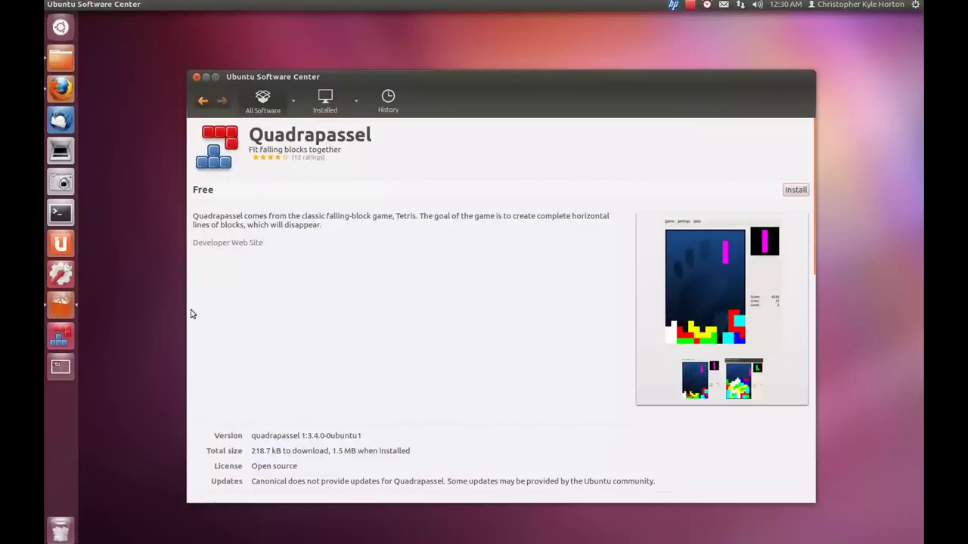
Step: Launch Quadrapassel and start a new game with its window moved to the middle of the Software Center window
click(63, 340)
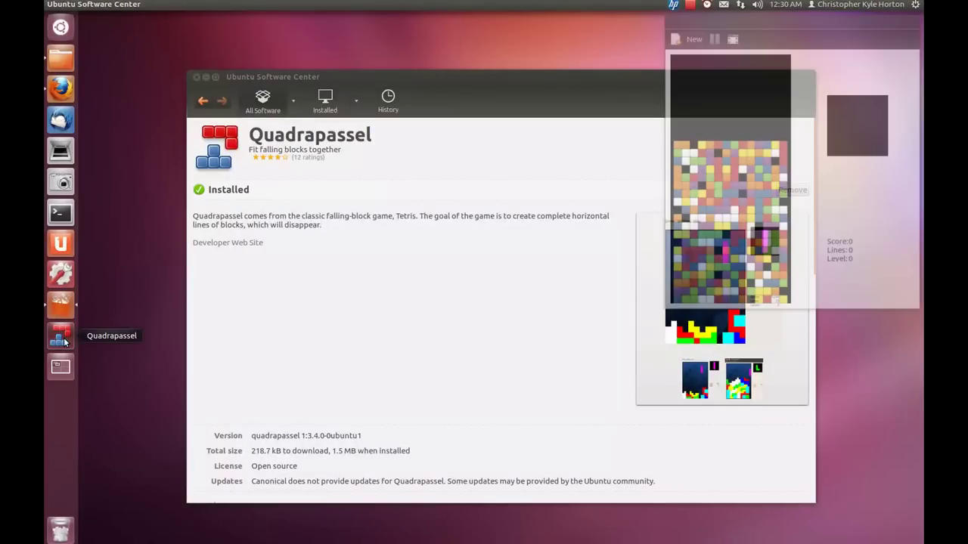
drag(725, 18, 451, 124)
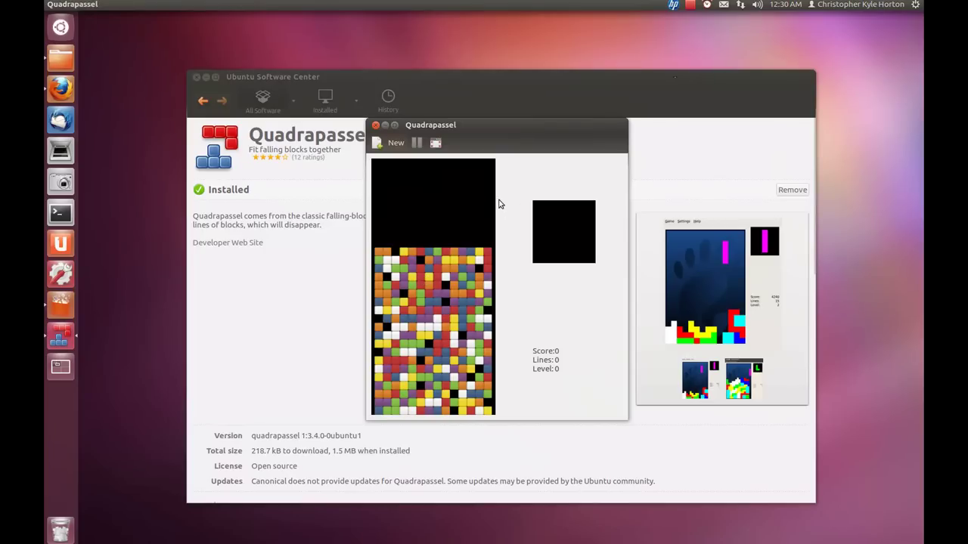
click(405, 145)
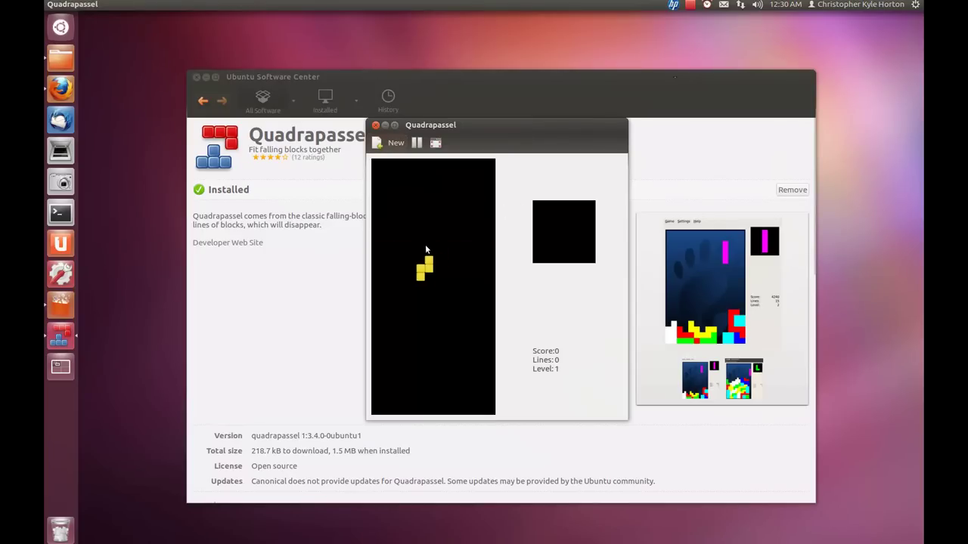
Step: Rotate the yellow piece and the purple bar and drop both against the left wall of the game field
key(Left)
key(Up)
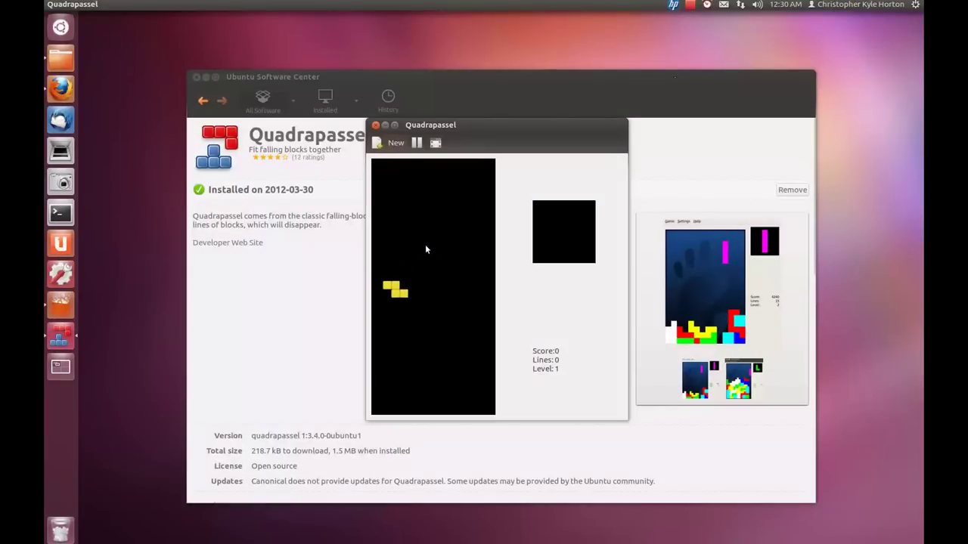
key(Left)
key(Down)
key(Up)
key(Left)
key(Left)
key(Left)
key(Left)
key(Left)
key(Down)
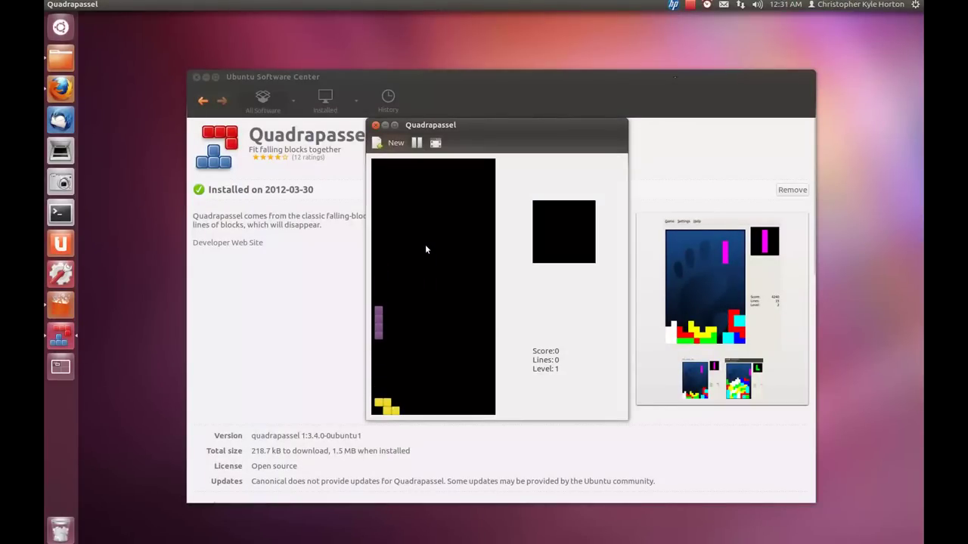
Step: Move the orange square to the right wall of the game field and drop it
key(Right)
key(Right)
key(Right)
key(Right)
key(Right)
key(Right)
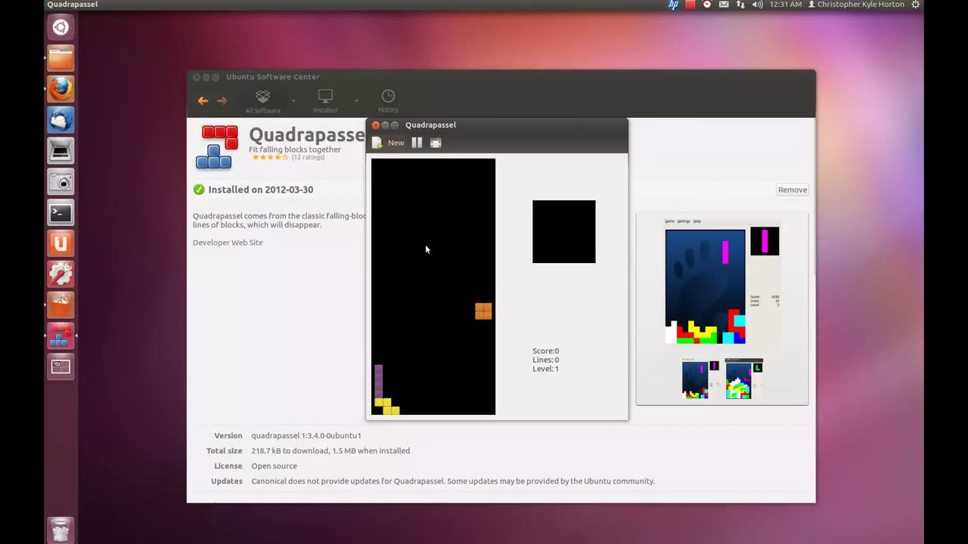
key(Down)
Step: Stack the remaining pieces in the middle of the field until the game is over, and quit Quadrapassel
key(Up)
key(Up)
key(Down)
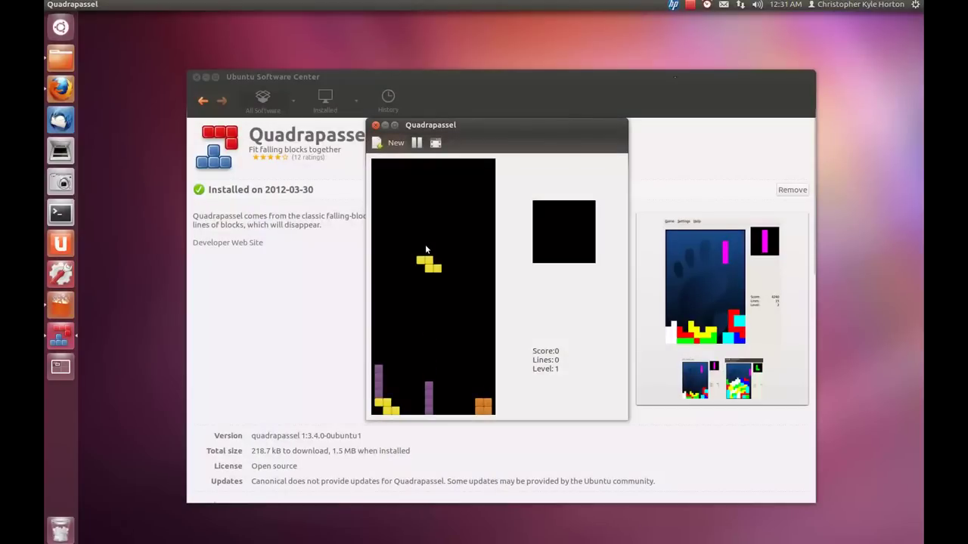
key(Down)
key(Down)
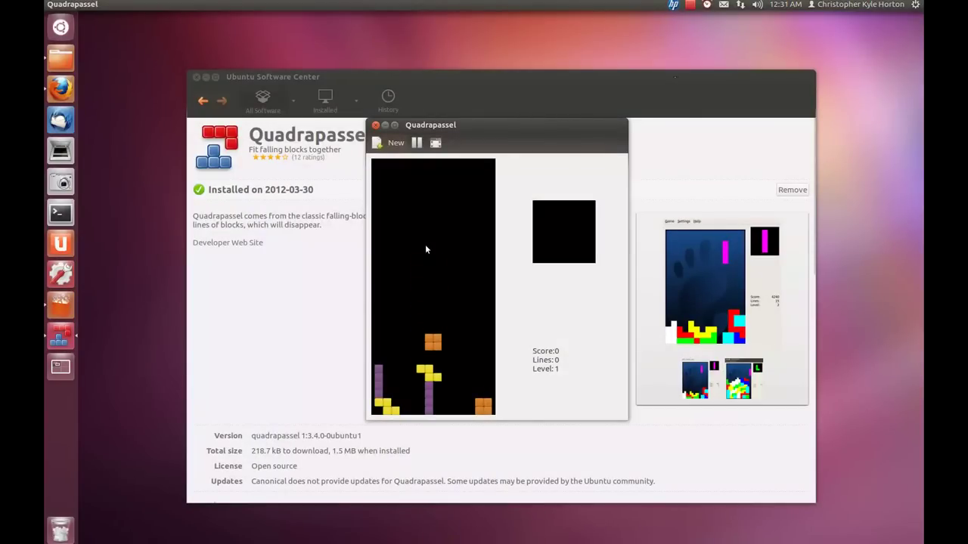
key(Down)
key(Down)
key(Down)
key(Up)
key(Down)
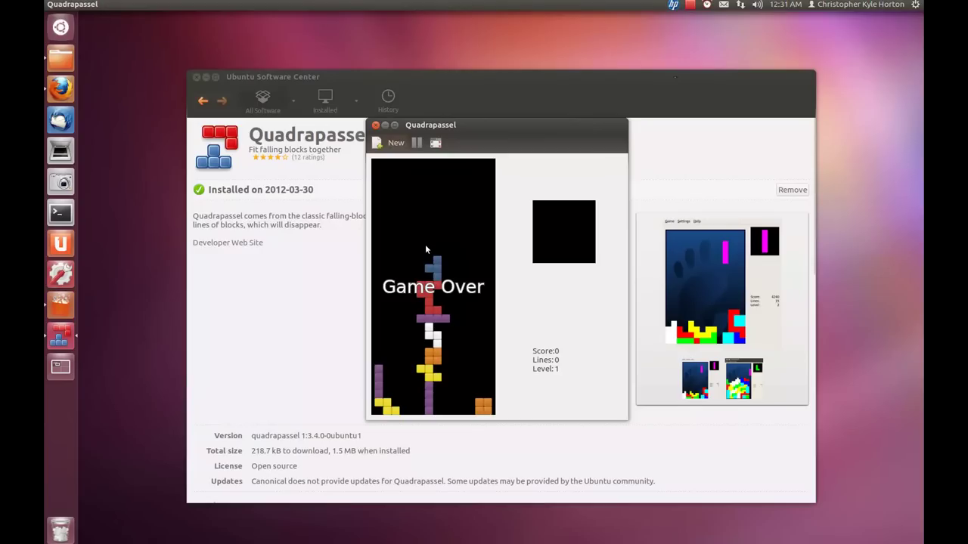
key(ctrl+q)
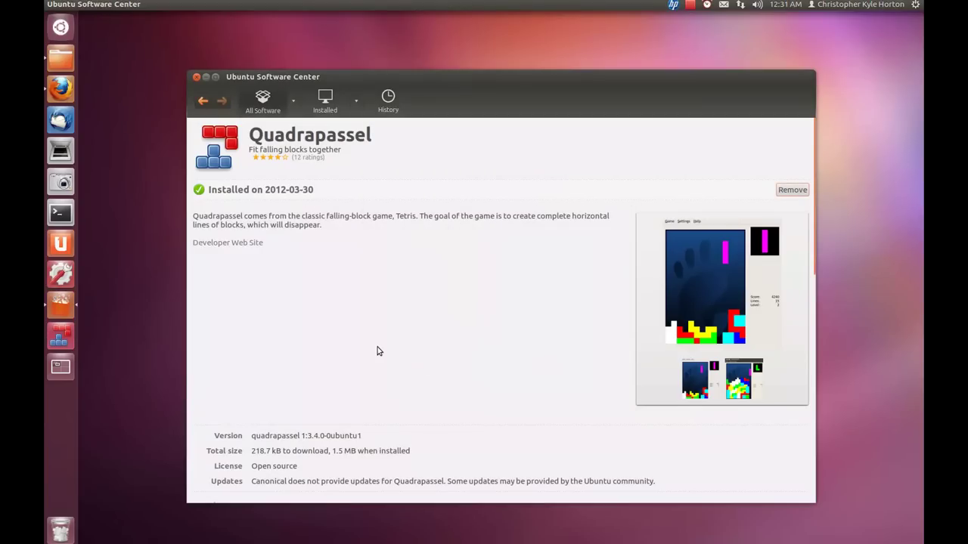
Step: Close Ubuntu Software Center and remove Quadrapassel from the launcher
click(195, 77)
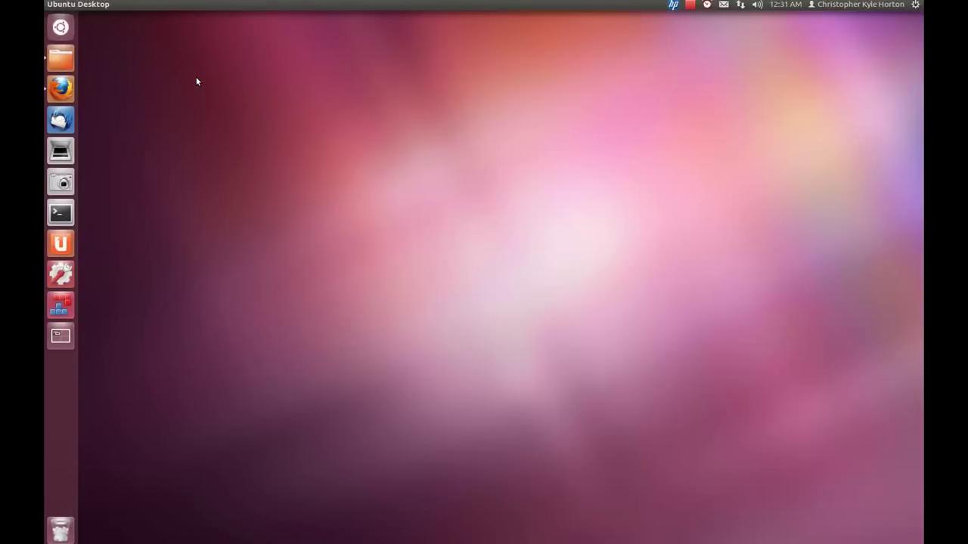
right_click(59, 306)
click(121, 321)
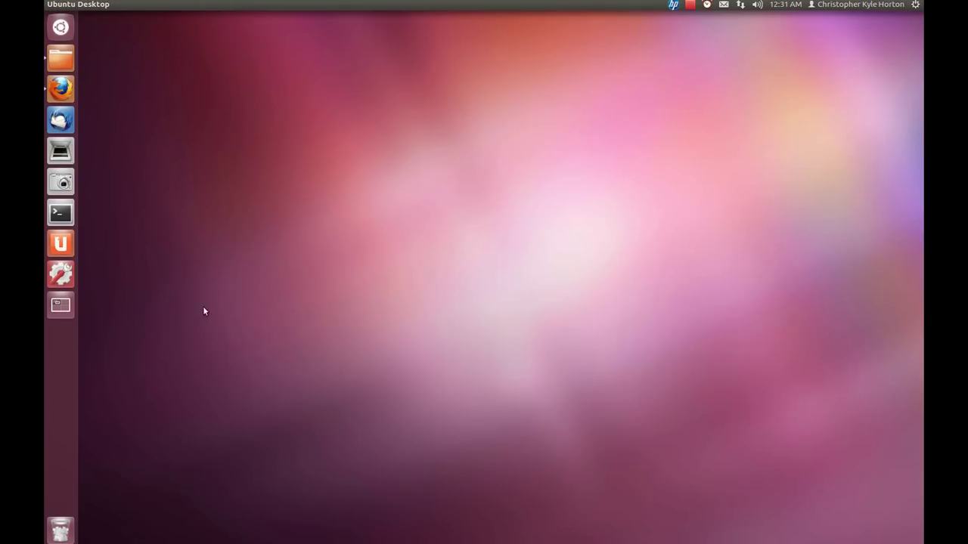
Step: Open the Appearance settings, set the wallpaper to the blue Default Background and check how the dash adopts its color
click(915, 5)
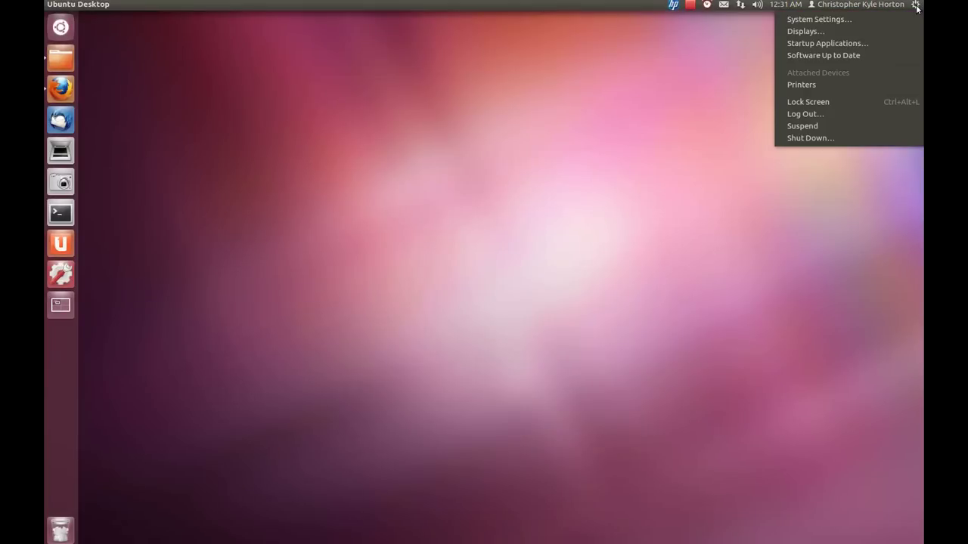
click(893, 20)
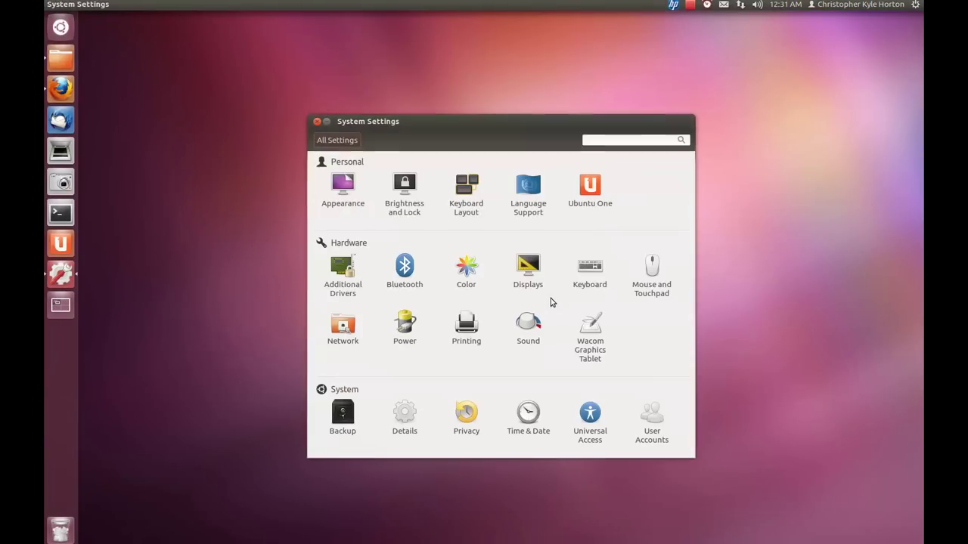
click(340, 192)
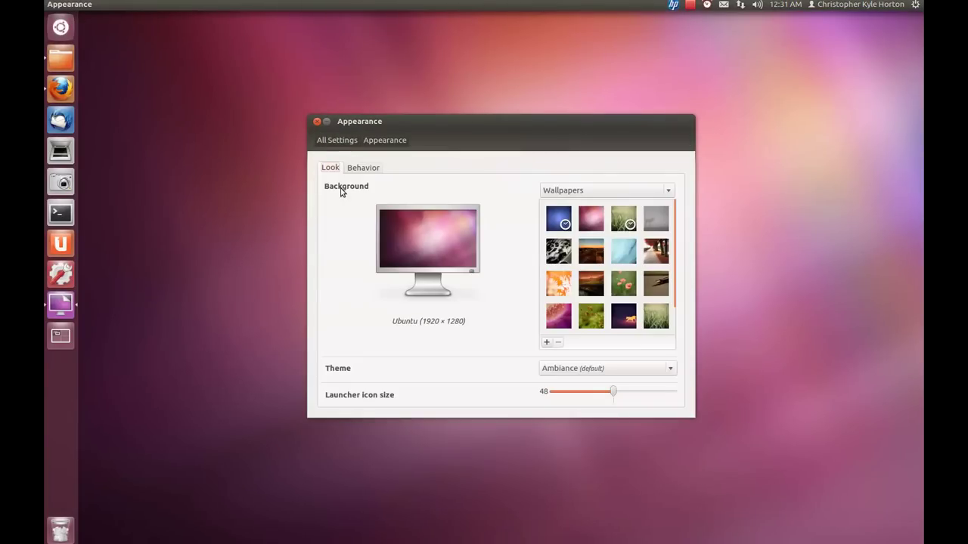
click(561, 220)
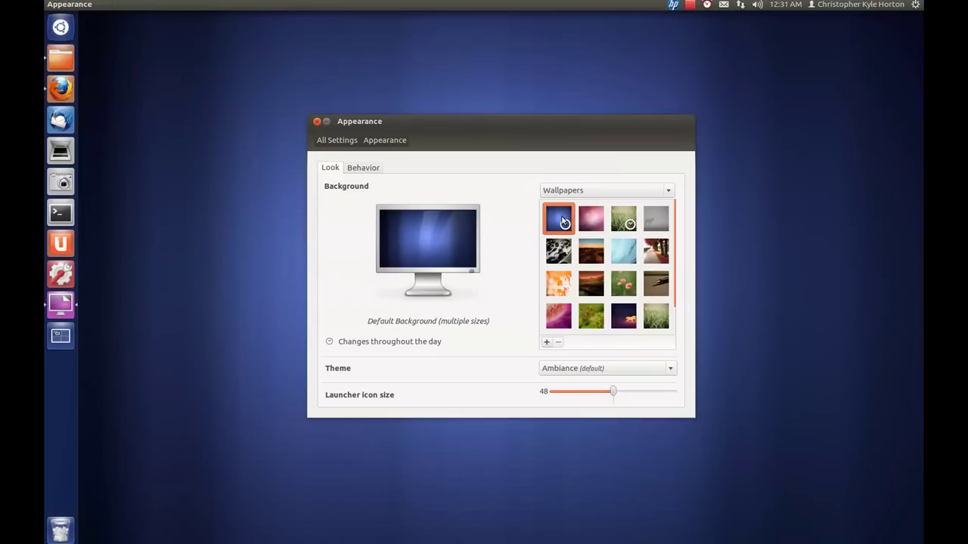
key(super)
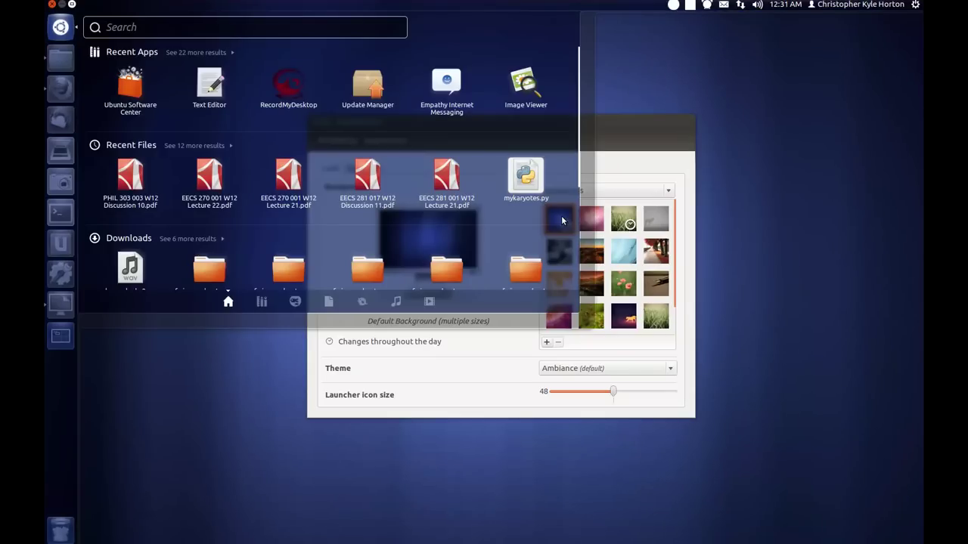
key(super)
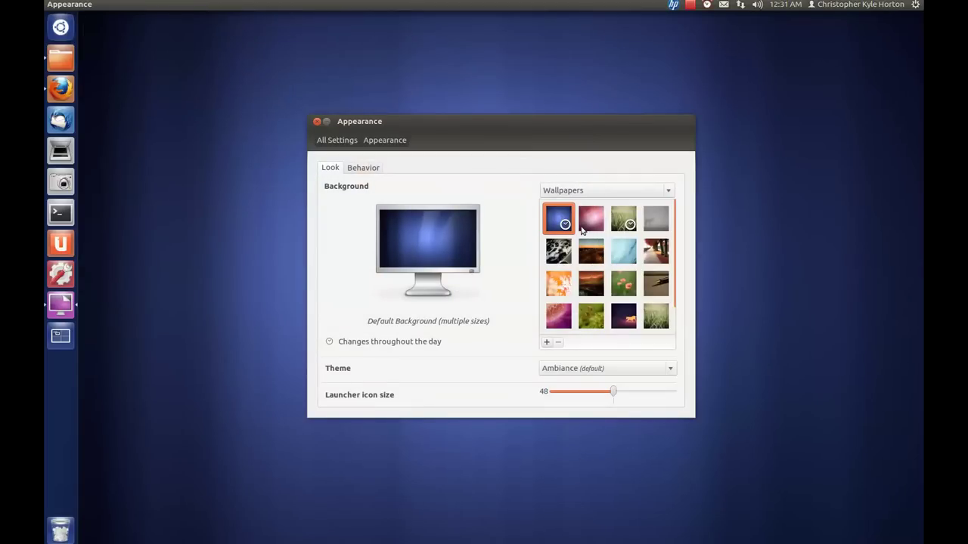
Step: Try the Contest and Dybbølsbro Station wallpapers in turn and check the dash color with each
click(627, 225)
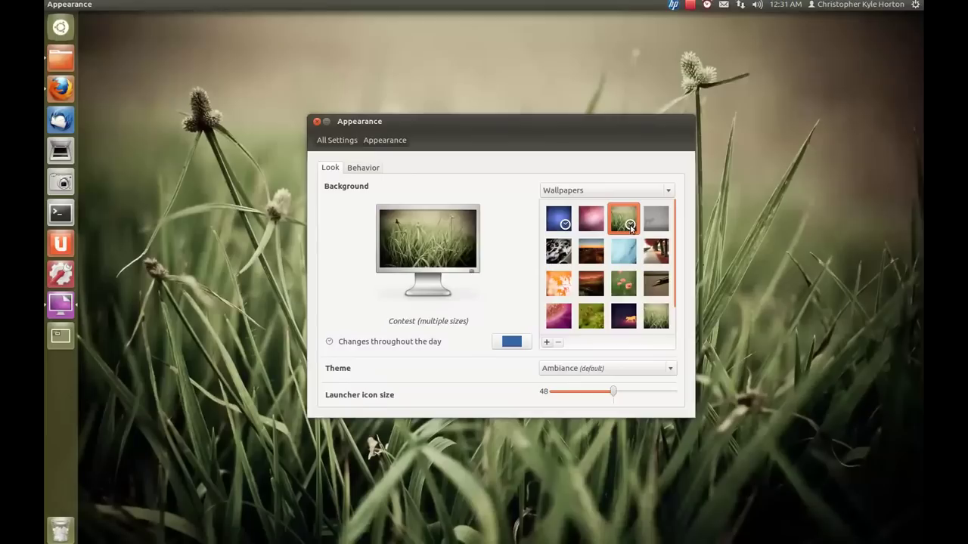
key(super)
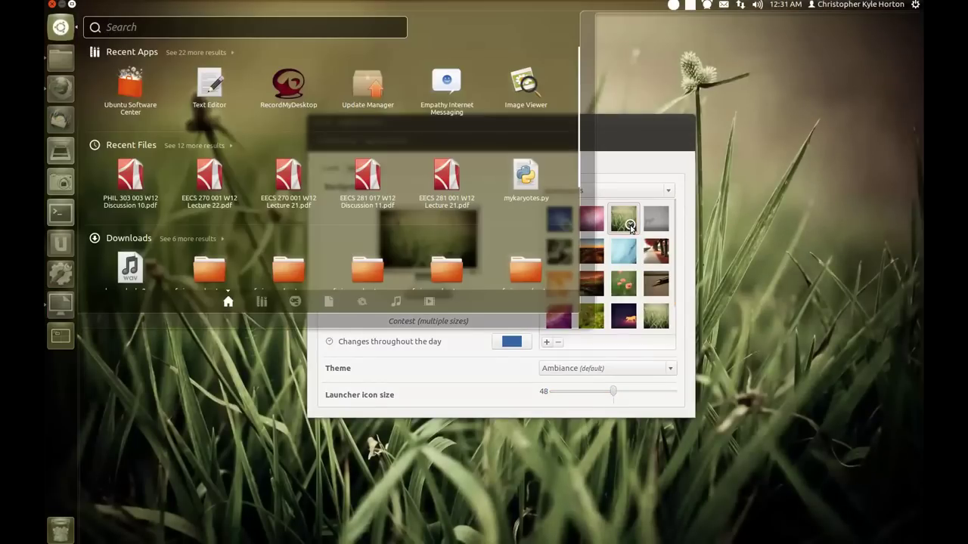
key(super)
click(591, 252)
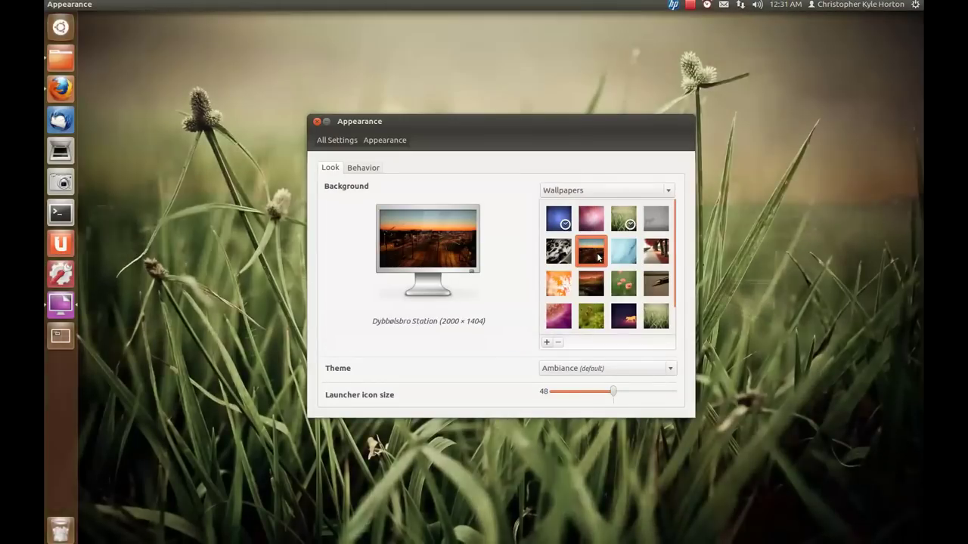
key(super)
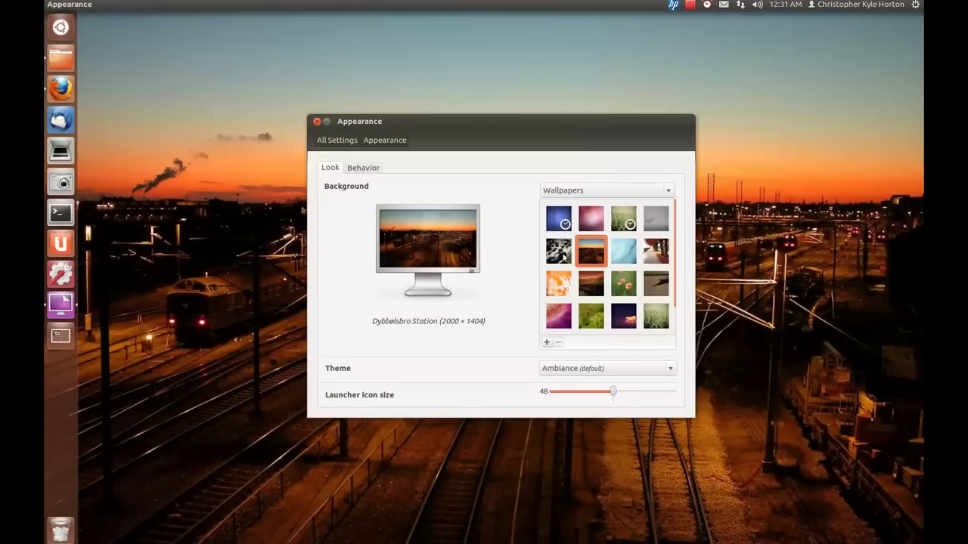
Step: Check the dash color with the Darkening Clockwork wallpaper and switch the background to Momiji Dream
click(563, 257)
key(super)
key(super)
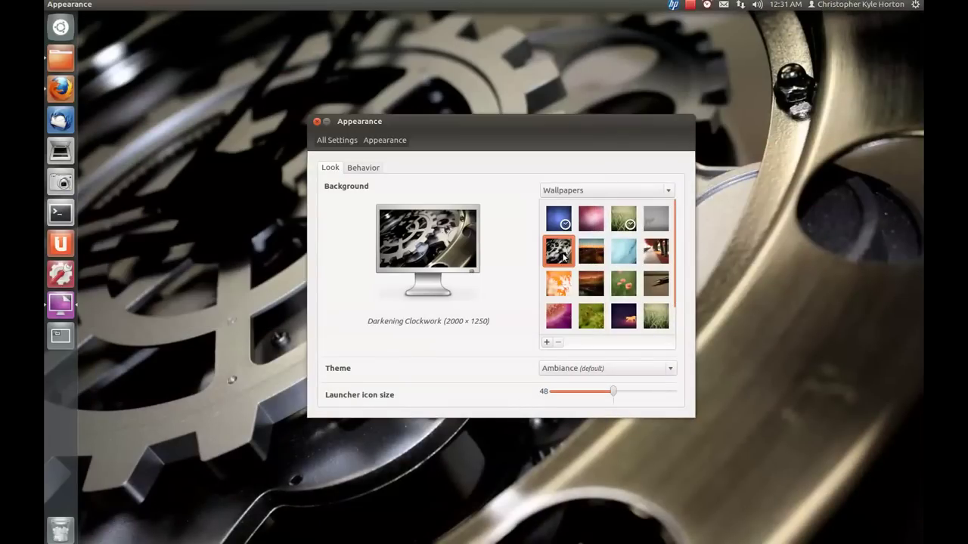
click(566, 294)
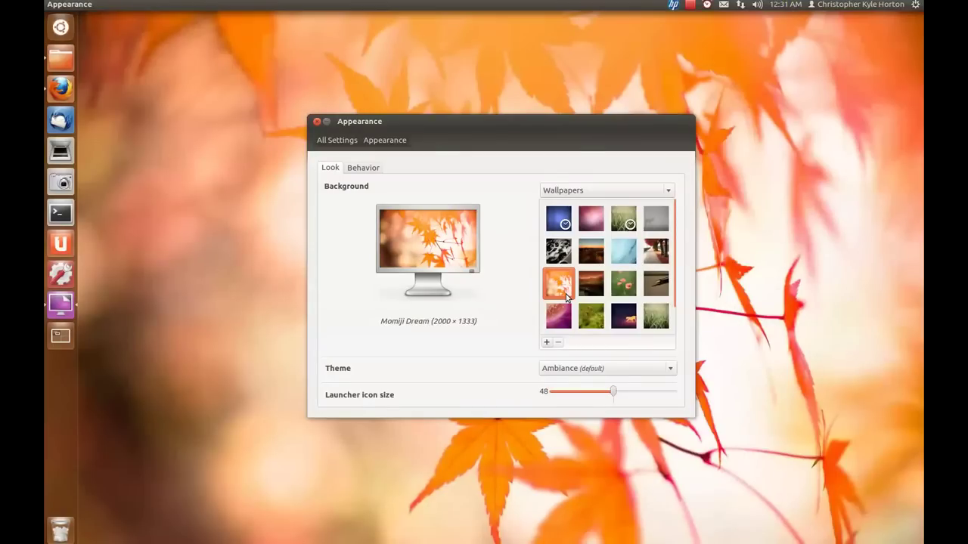
Step: Check the dash color with Momiji Dream, change the wallpaper to Jardin Polar and check the dash color again
key(super)
key(super)
click(623, 258)
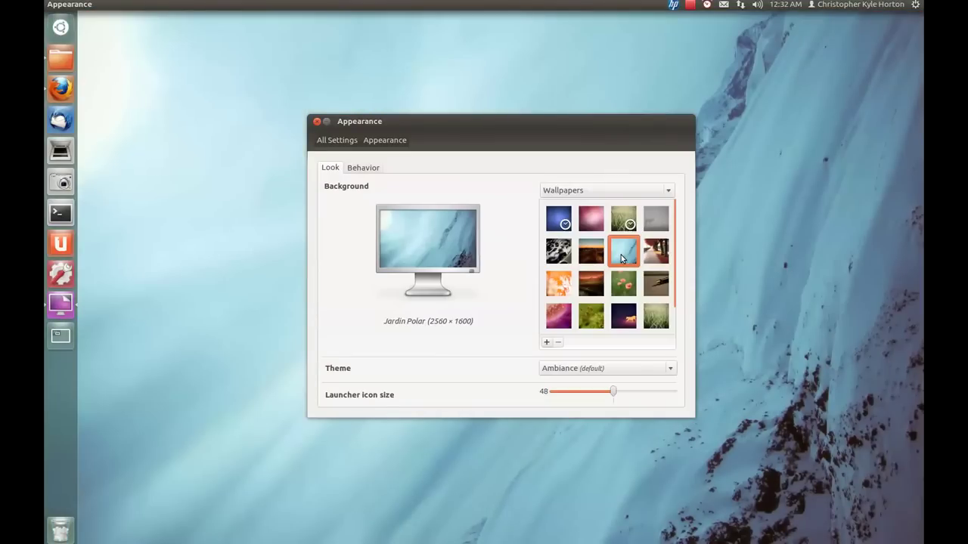
key(super)
key(super)
Step: Try the Radiance theme and shift the Appearance window slightly to see its light title bar
click(613, 362)
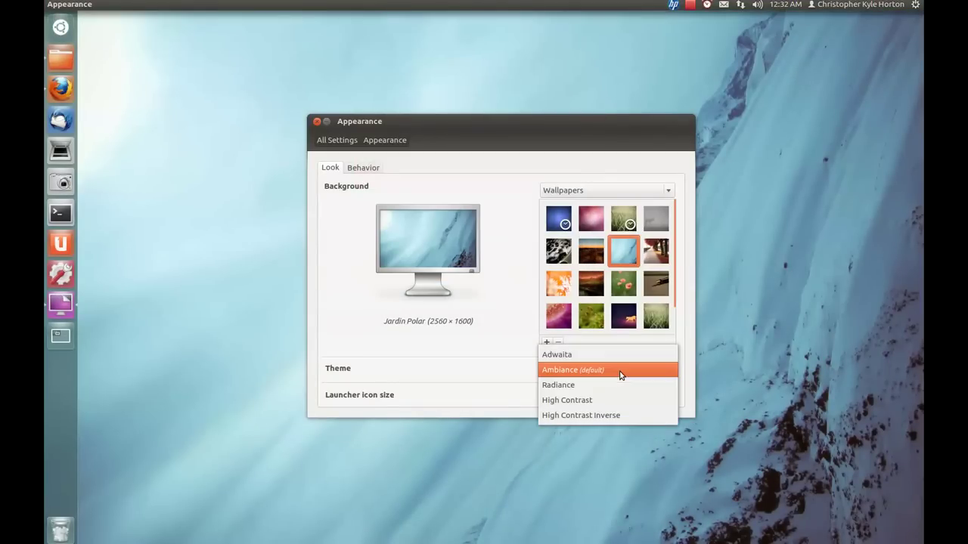
click(569, 385)
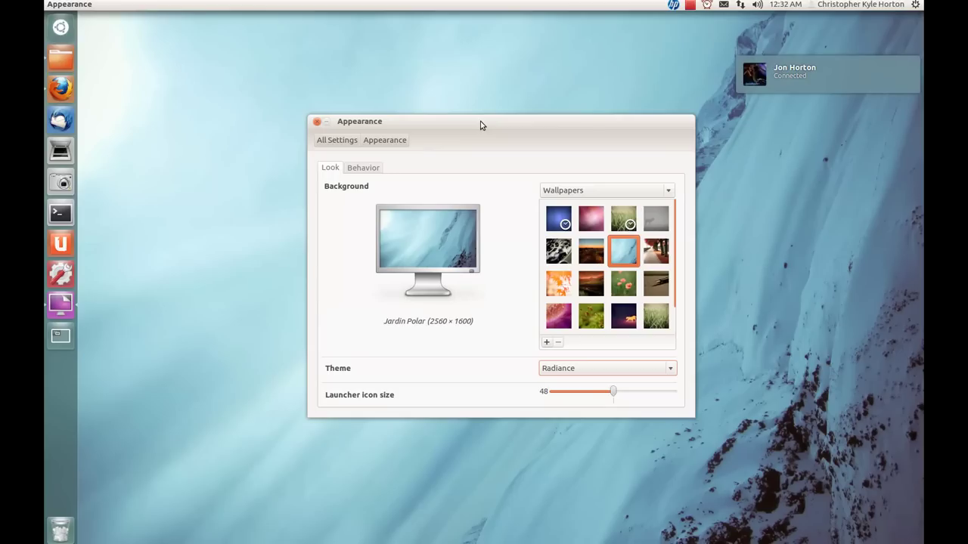
mouse_move(481, 121)
mouse_down()
mouse_move(436, 188)
mouse_move(504, 177)
mouse_move(480, 196)
mouse_move(601, 60)
mouse_move(456, 164)
mouse_move(472, 125)
mouse_up()
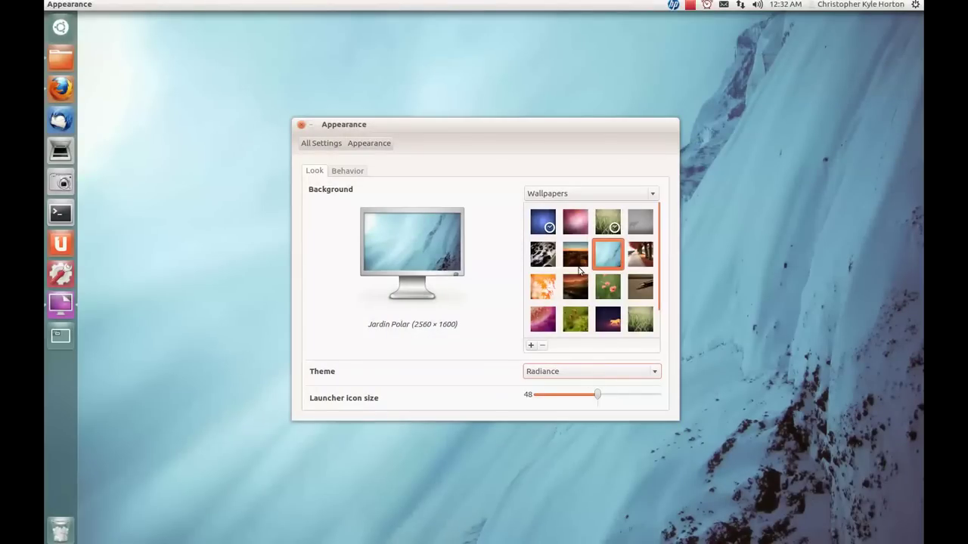
Step: Set the wallpaper to Ubuntu (1920 × 1280), restore the Ambiance theme and reposition the Appearance window
click(576, 221)
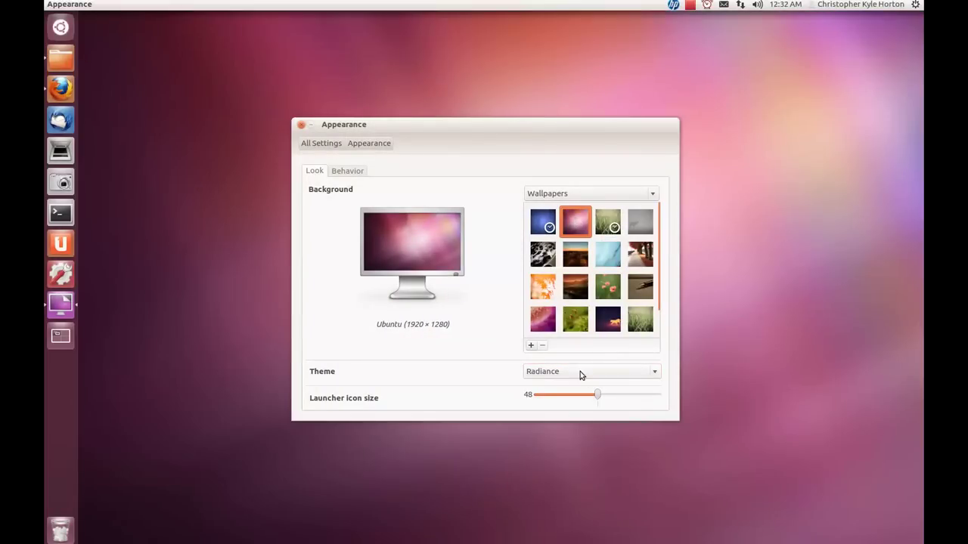
click(580, 371)
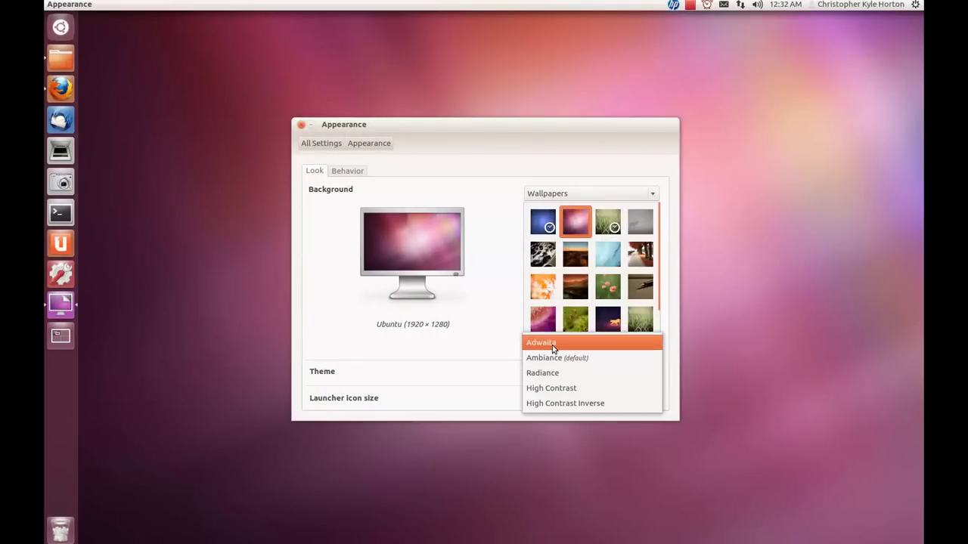
click(552, 358)
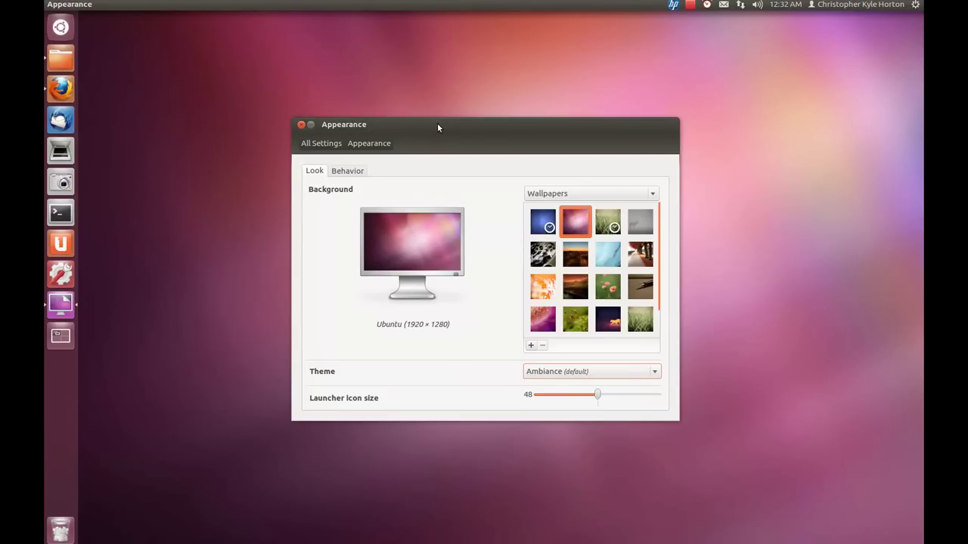
drag(437, 127, 472, 133)
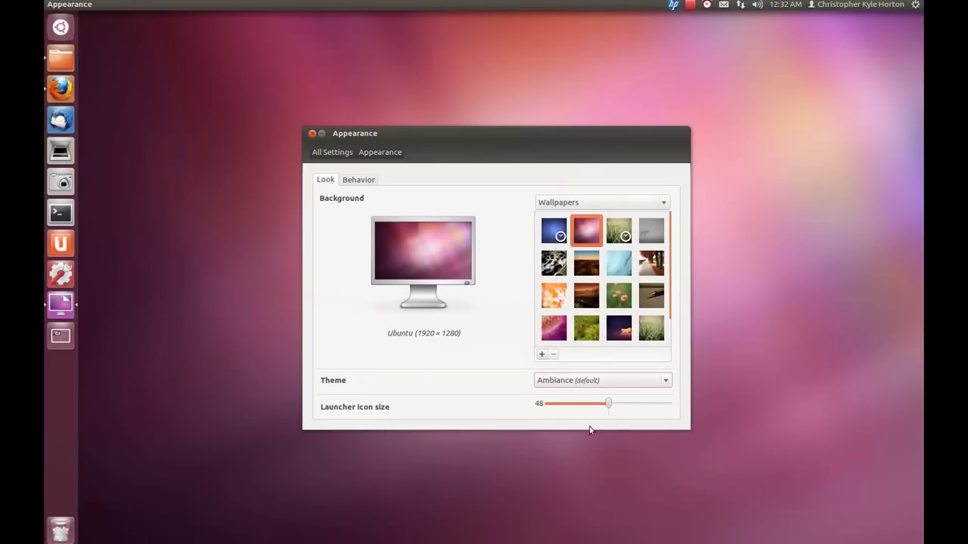
Step: Try launcher icon sizes 32 and 64, checking the launcher and Firefox's quick options, and return the size to 48
drag(609, 406, 486, 411)
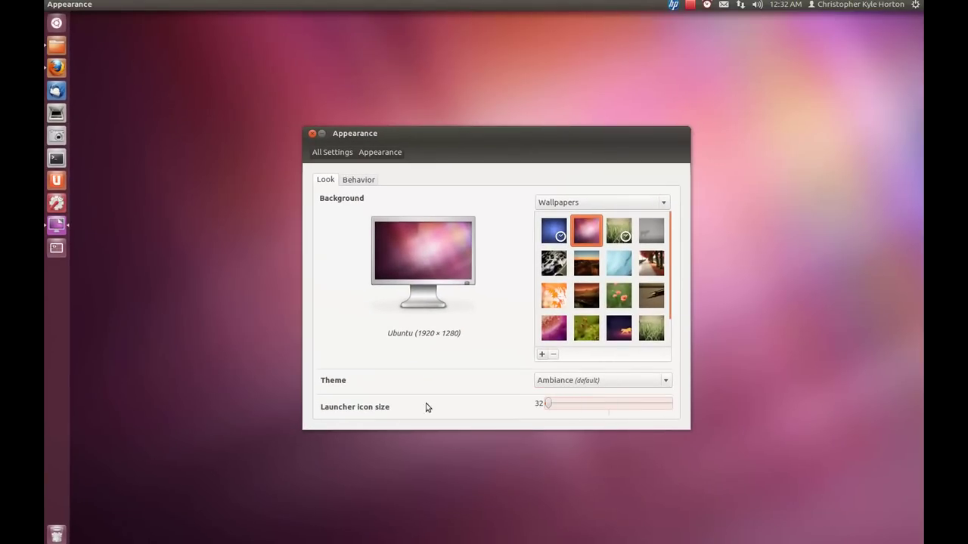
drag(56, 135, 50, 319)
right_click(58, 70)
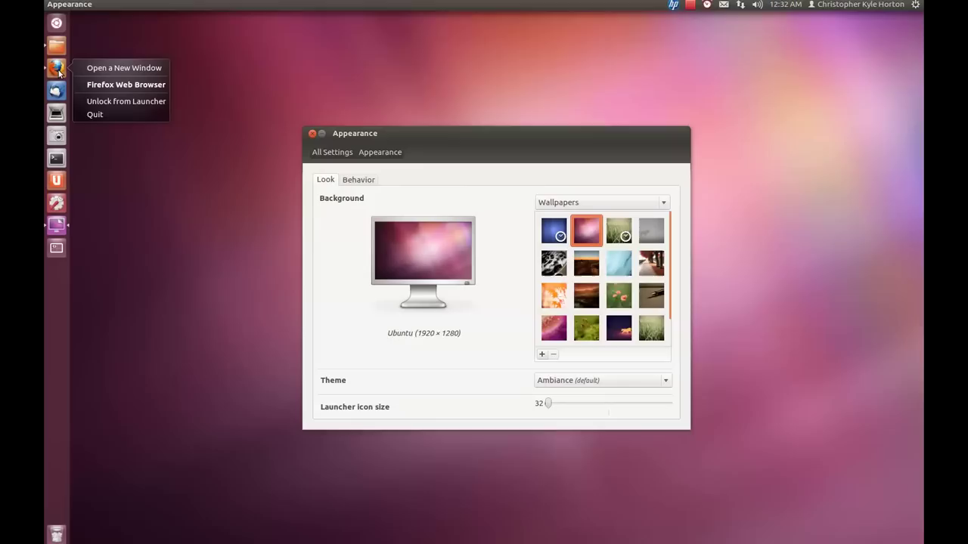
click(153, 263)
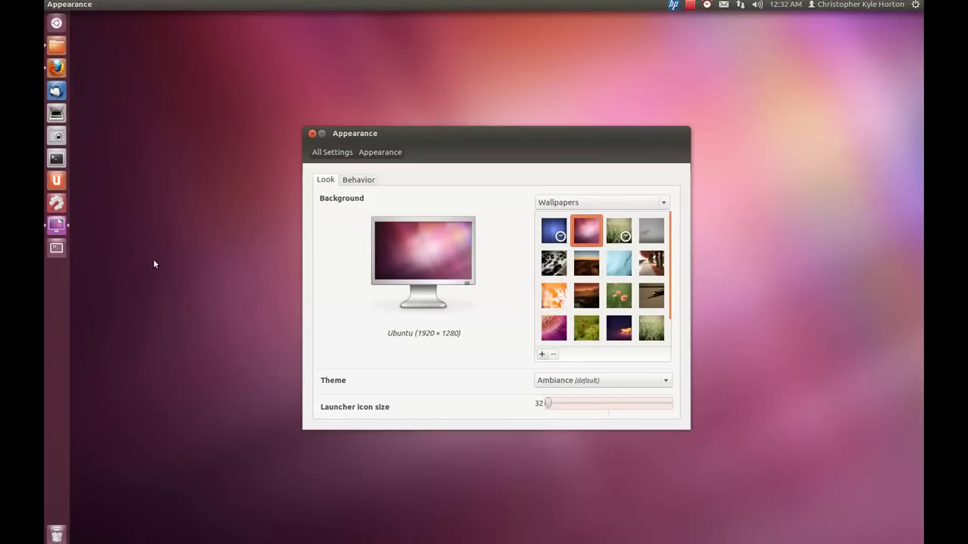
drag(547, 405, 791, 417)
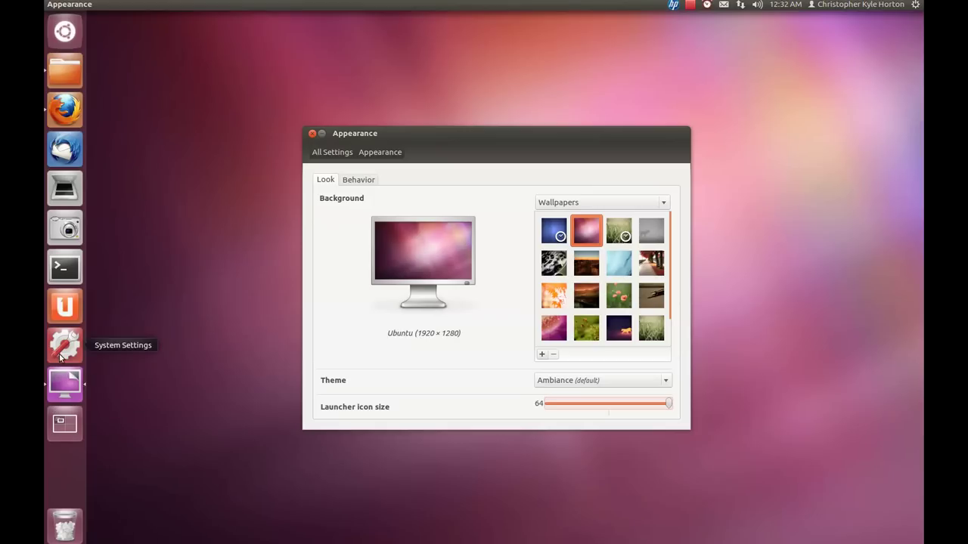
drag(655, 407, 610, 411)
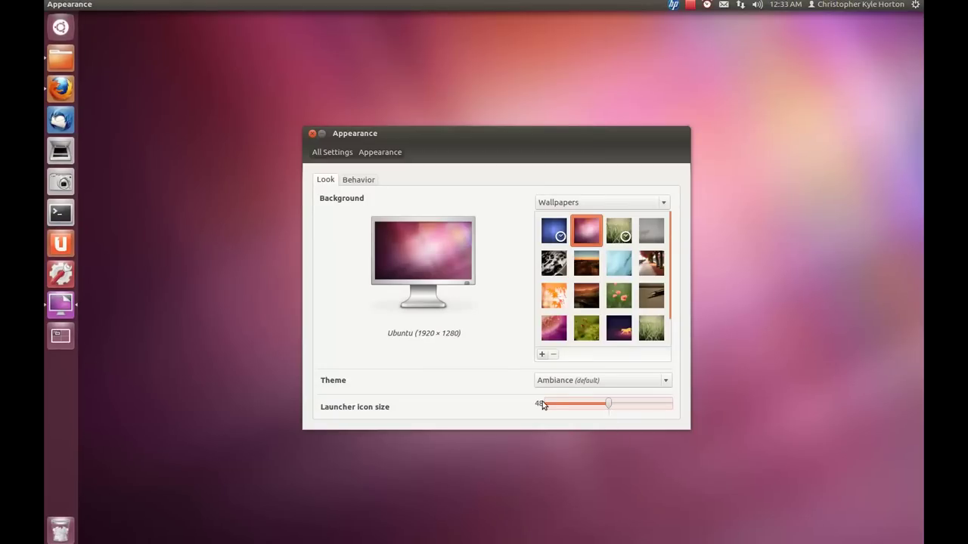
Step: Enable auto-hide for the launcher and test revealing it with the Top left corner and Left side locations
click(357, 180)
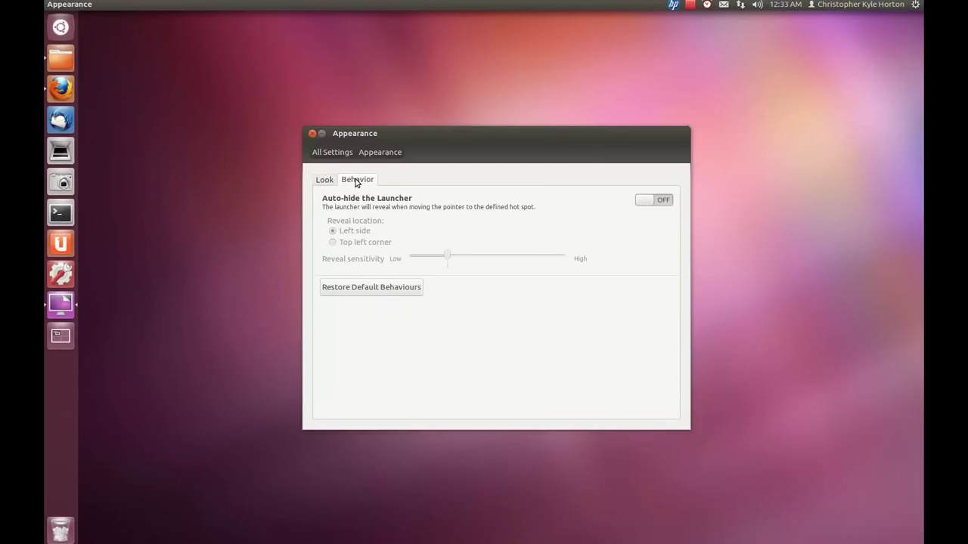
click(643, 202)
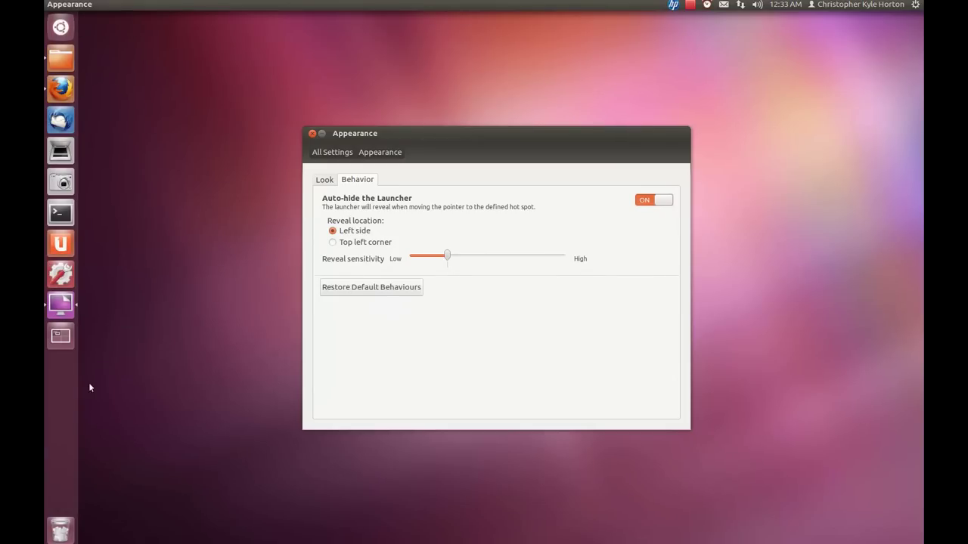
click(333, 243)
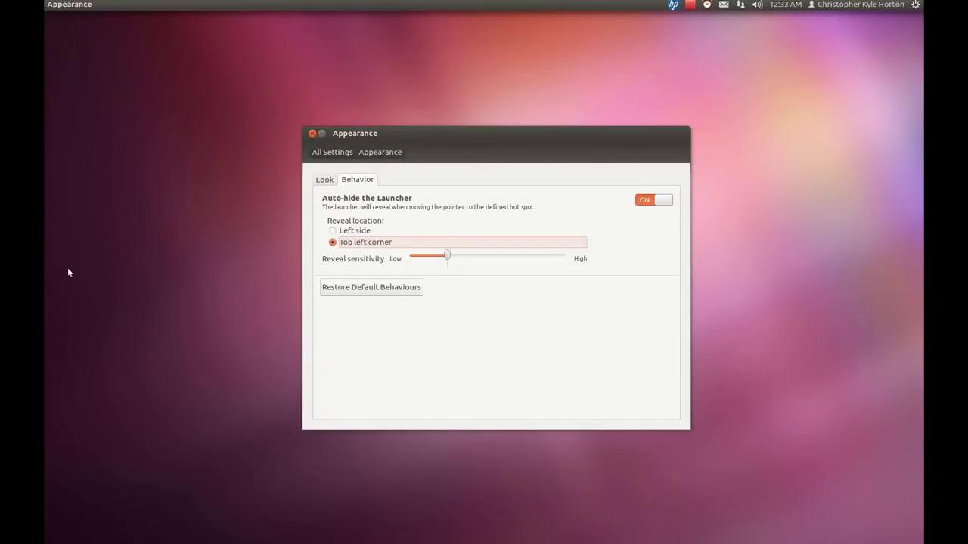
mouse_move(45, 2)
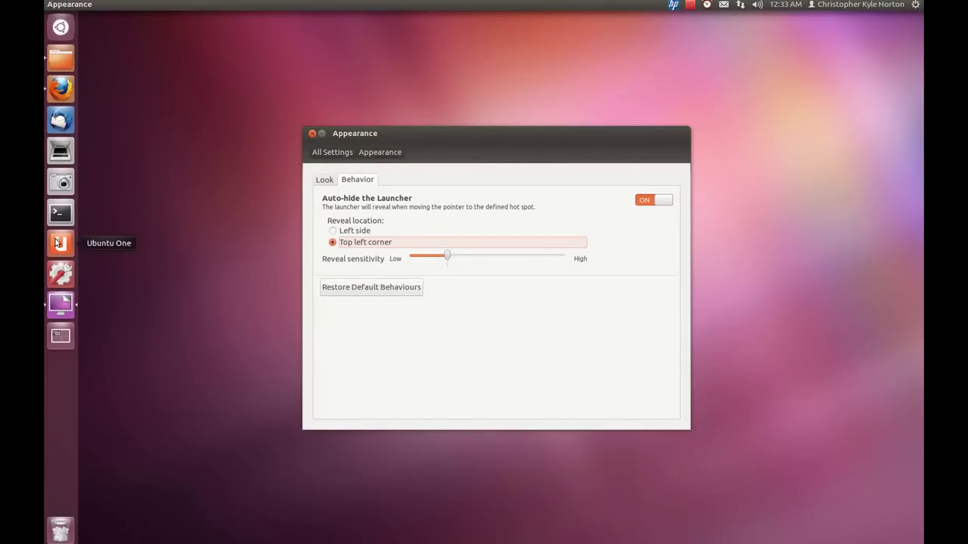
click(333, 230)
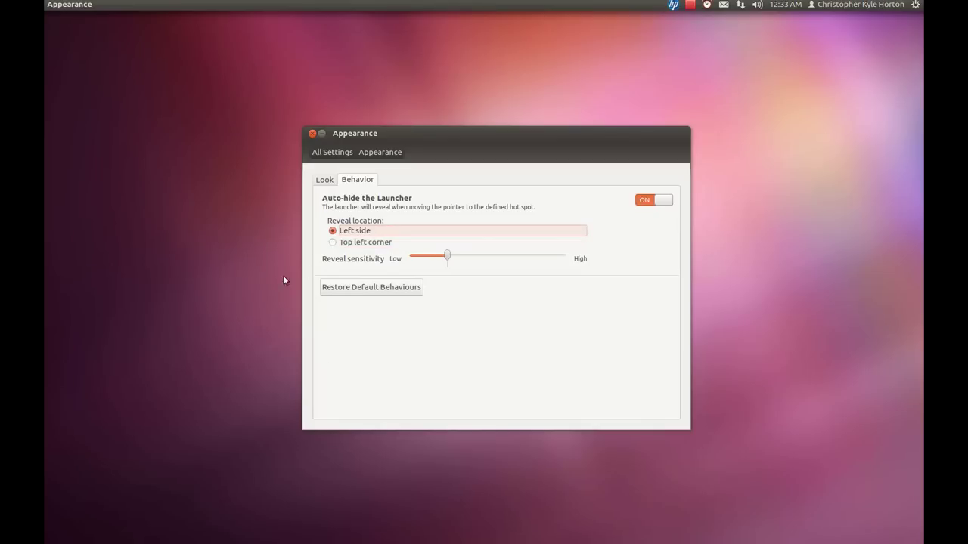
mouse_move(44, 375)
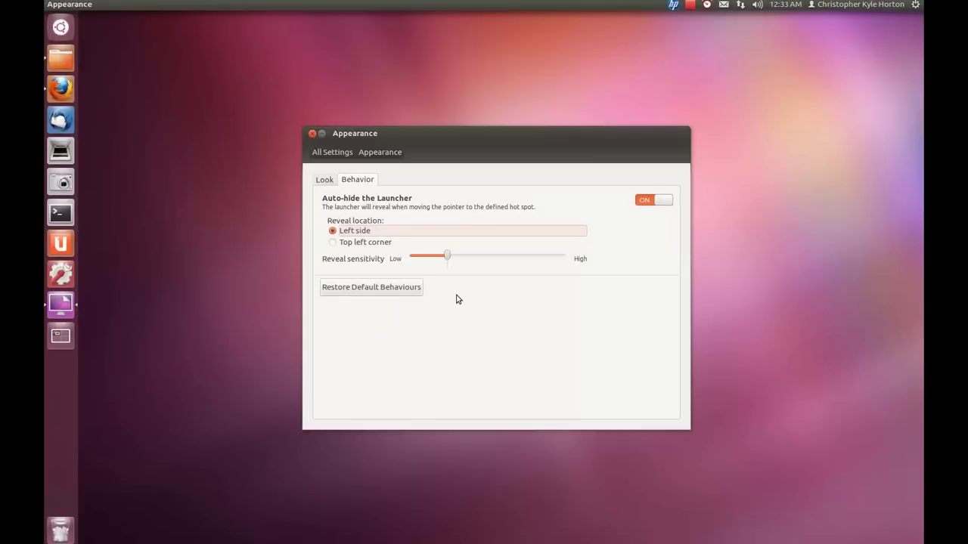
Step: Test the launcher's reveal sensitivity near Low and at High, and move it back to around the default mark
drag(447, 256, 417, 259)
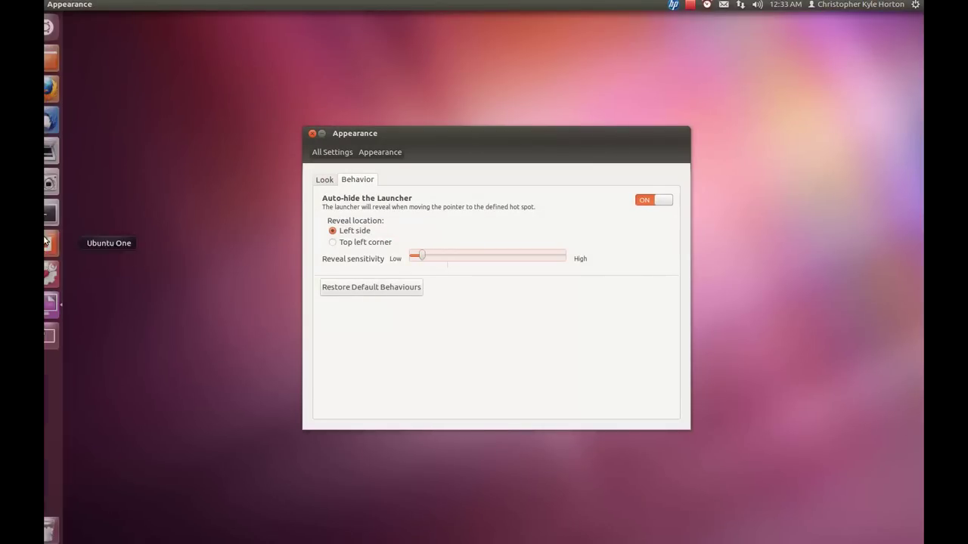
drag(435, 258, 586, 269)
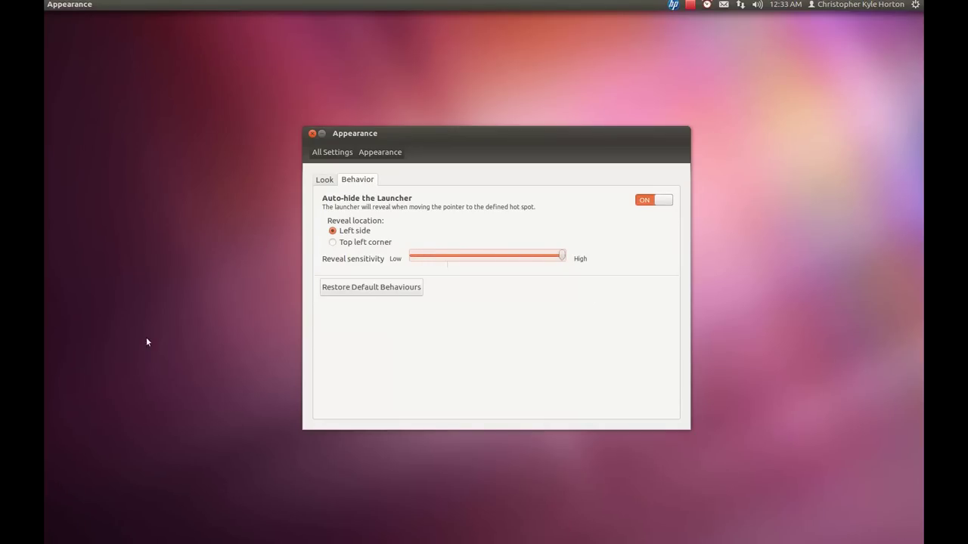
mouse_move(44, 272)
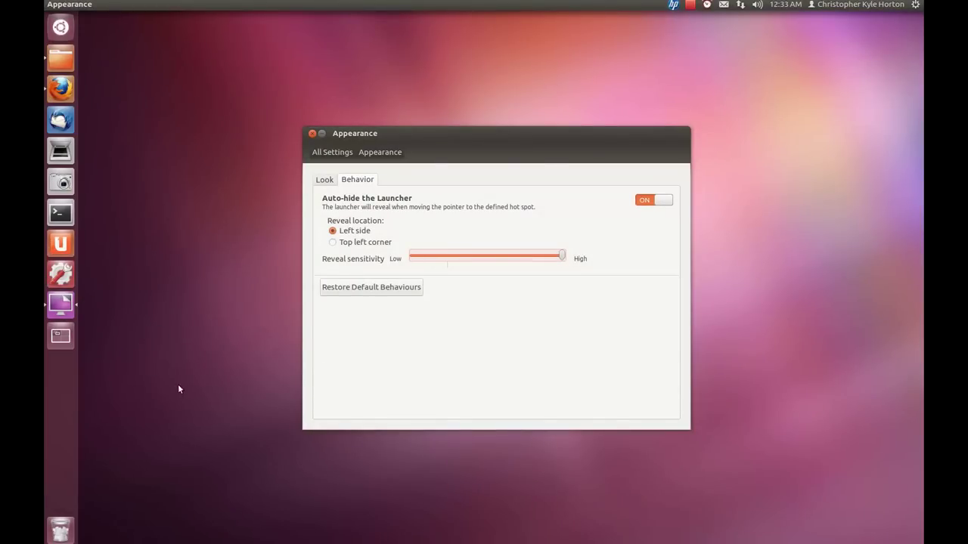
drag(562, 260, 448, 259)
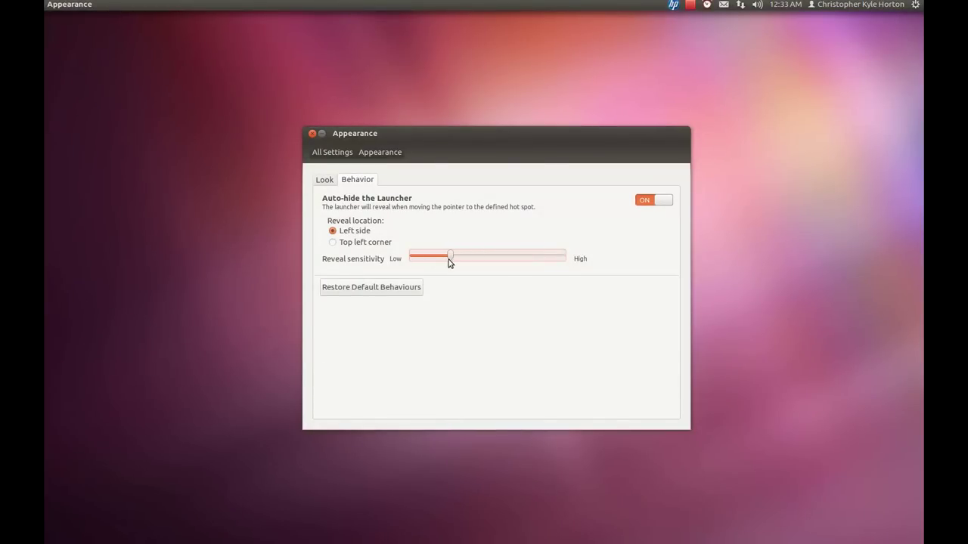
Step: Restore the default launcher behaviours and return to the overview of all system settings
click(398, 288)
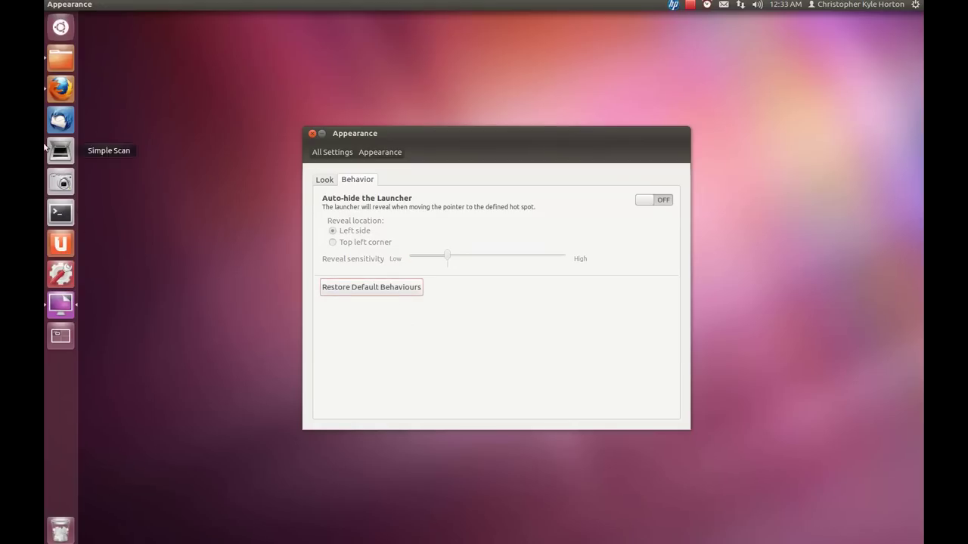
click(327, 180)
click(331, 154)
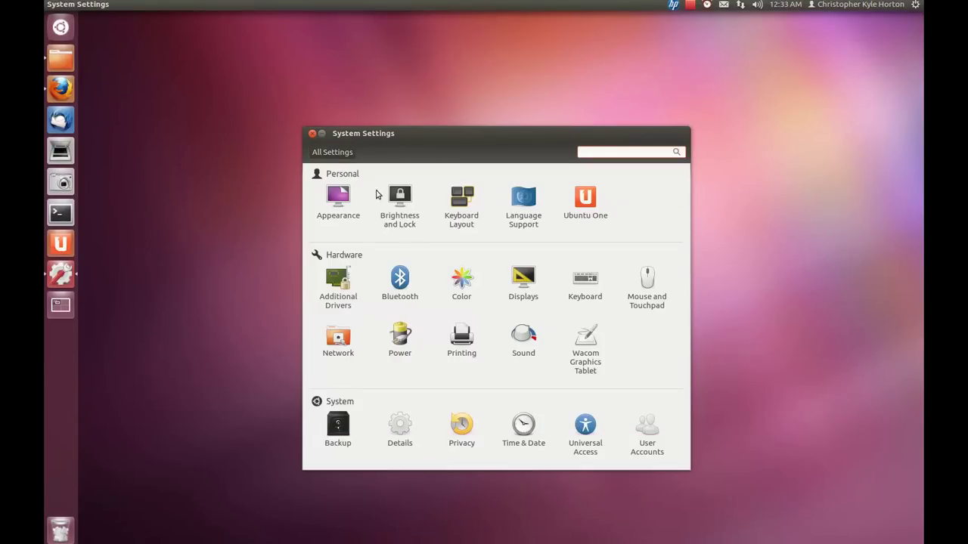
Step: View the Ubuntu One control panel and close it, and look at the Displays settings before returning to all settings
click(592, 200)
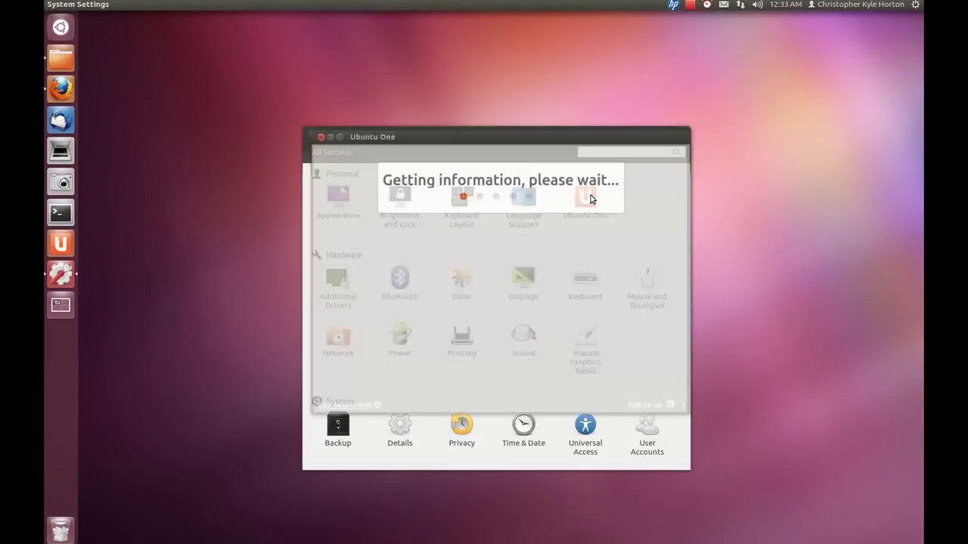
drag(570, 143, 362, 250)
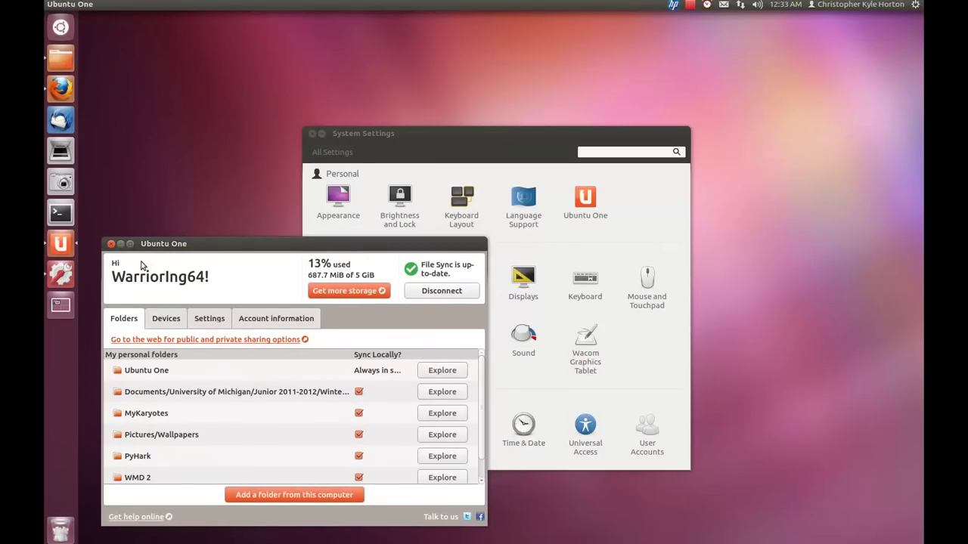
click(110, 243)
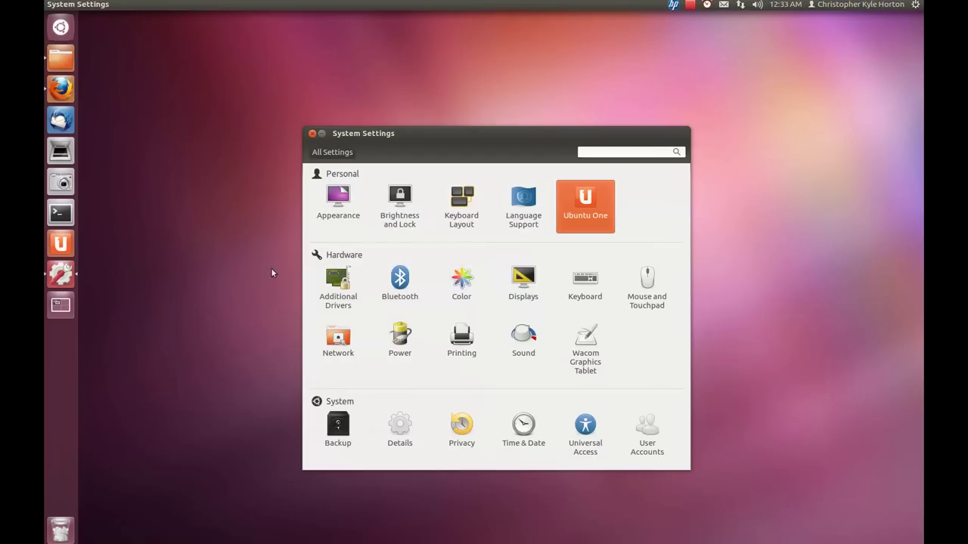
click(517, 276)
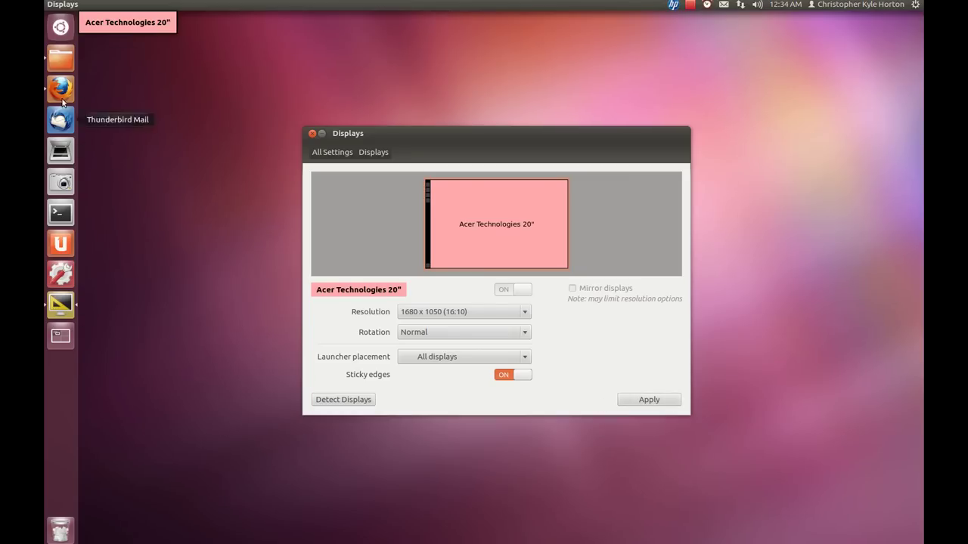
click(326, 152)
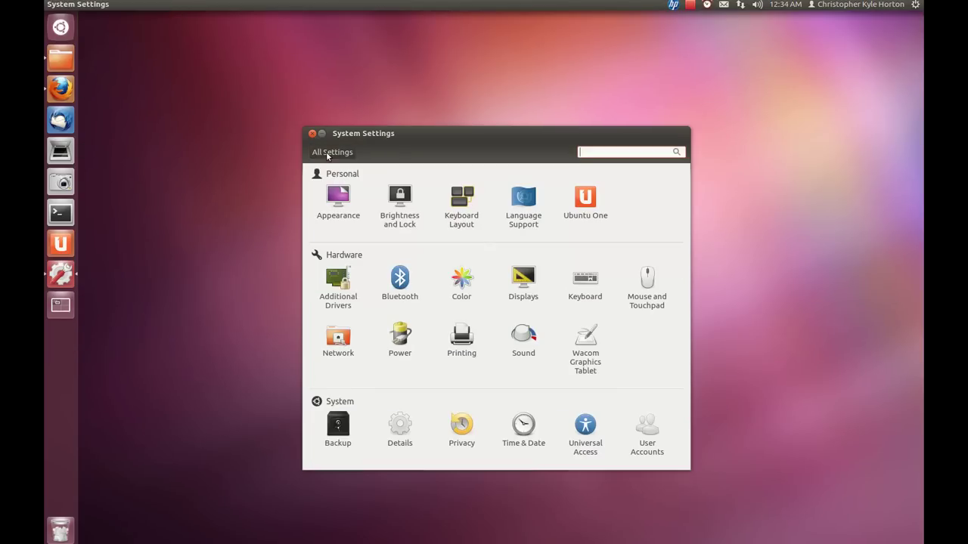
Step: Open the Privacy settings and delete the activity history of the past hour
click(461, 437)
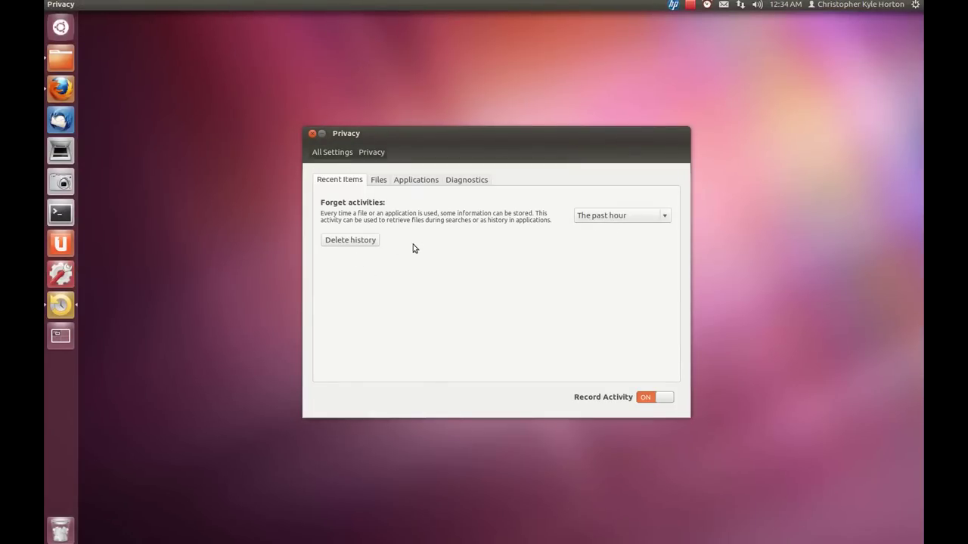
click(361, 240)
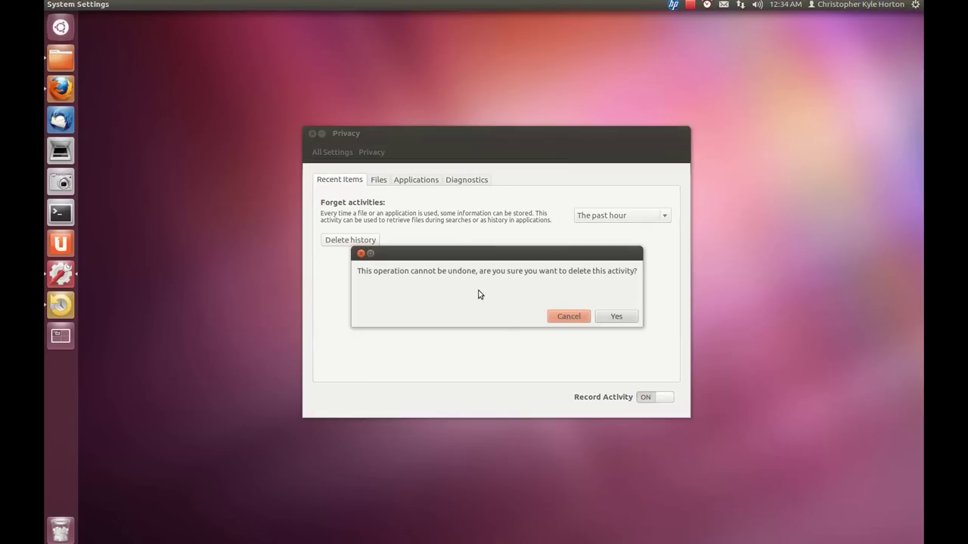
click(617, 317)
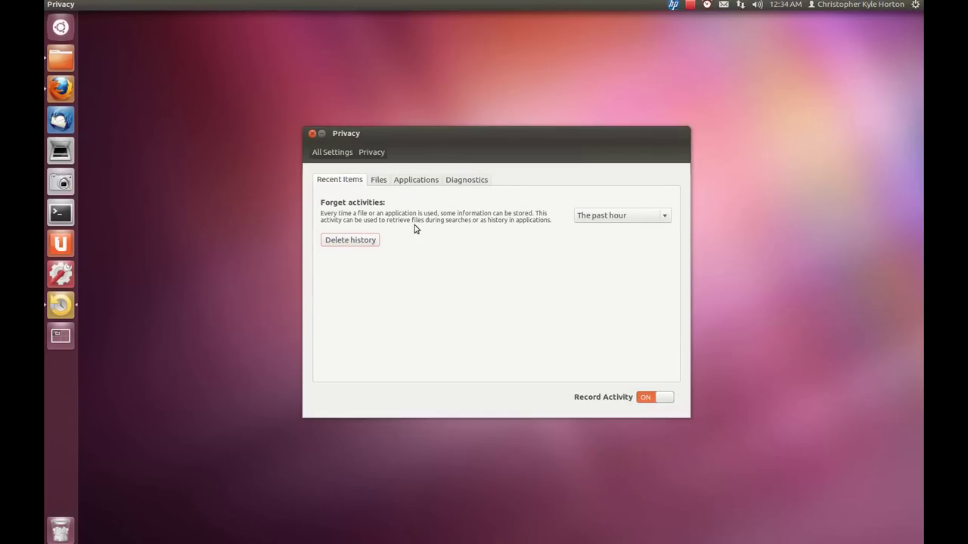
Step: Look through the Files, Applications and Diagnostics privacy options and return to the overview of all settings
click(376, 181)
click(408, 181)
click(457, 182)
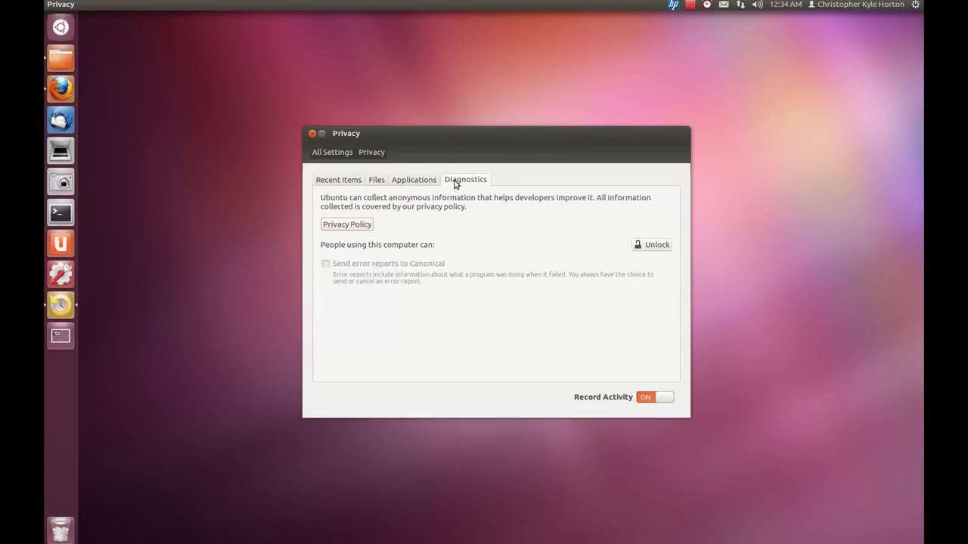
click(327, 183)
click(332, 152)
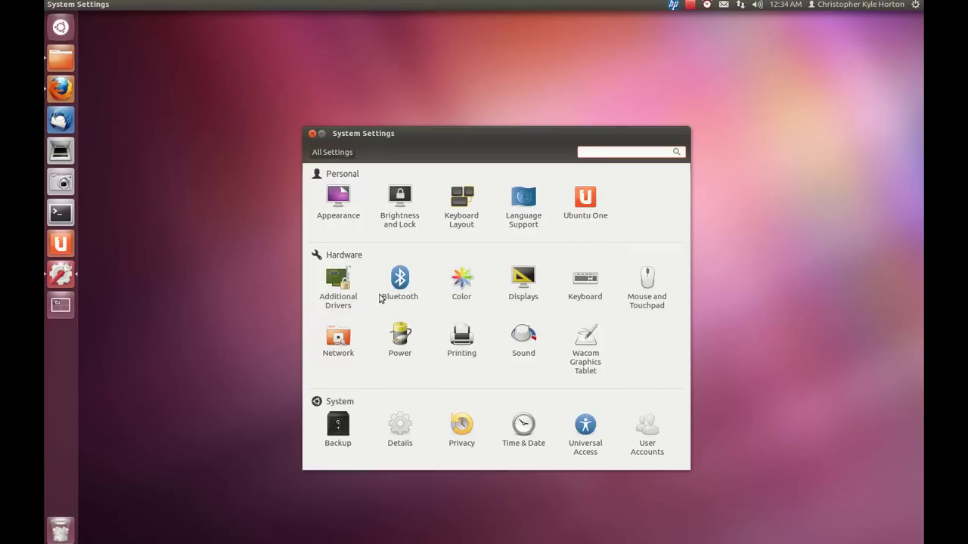
Step: Look through the Details settings for overview, default applications, removable media and graphics, and close System Settings
click(399, 422)
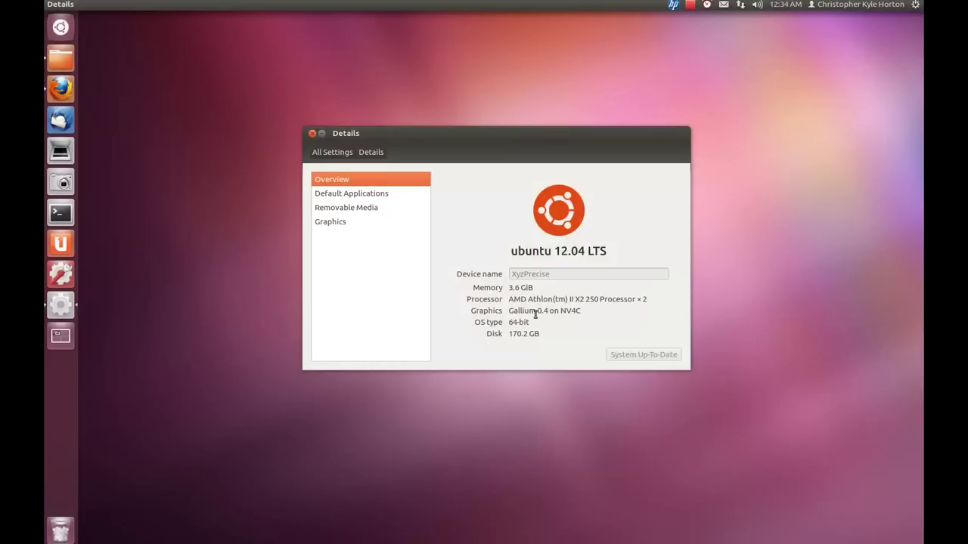
click(371, 195)
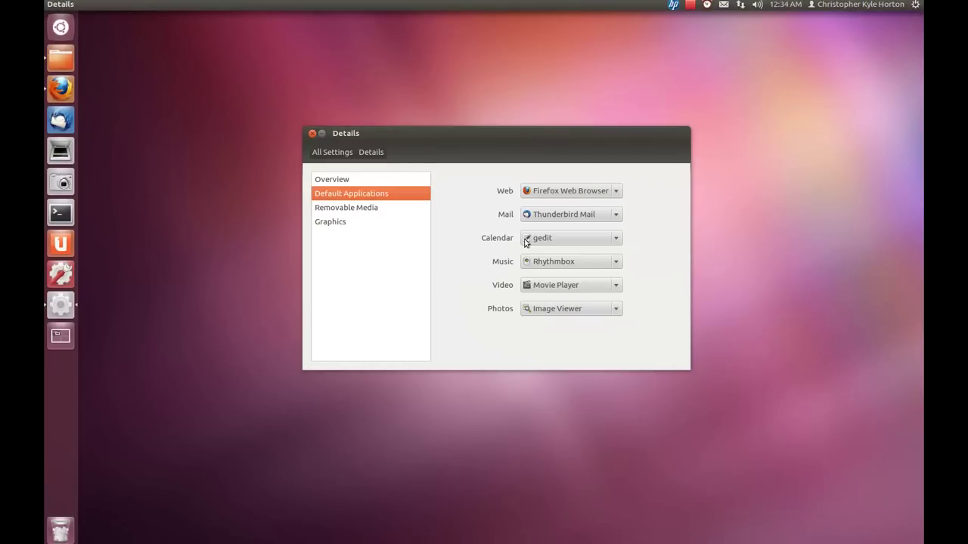
click(575, 237)
click(629, 240)
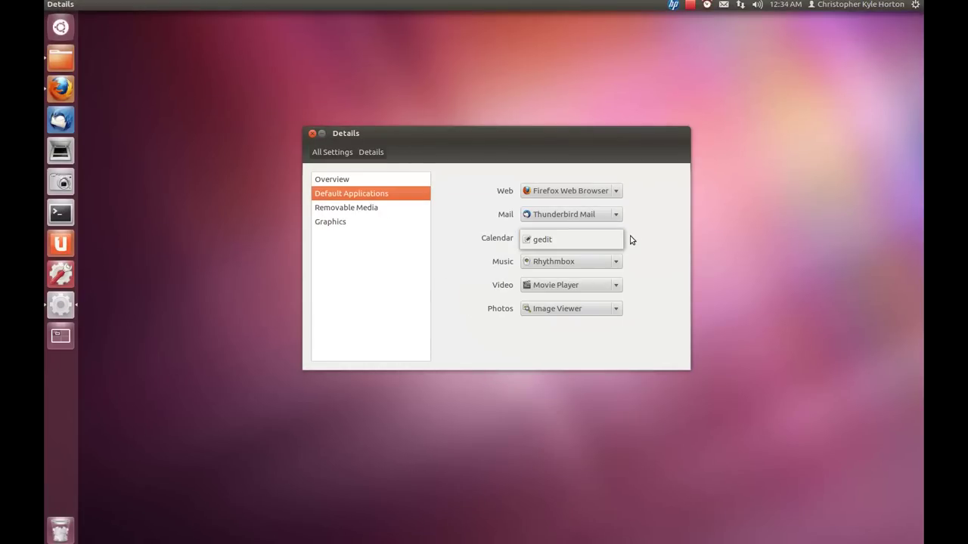
click(364, 210)
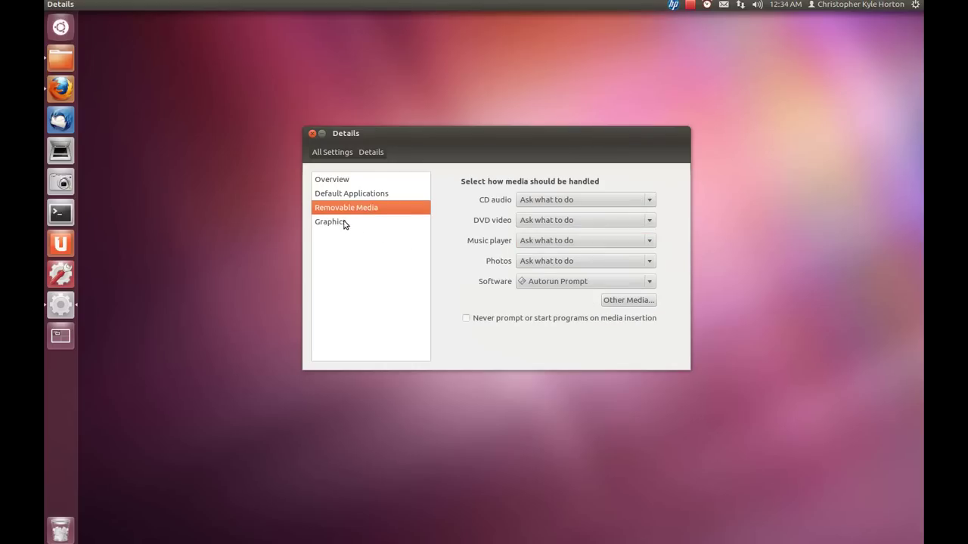
click(336, 224)
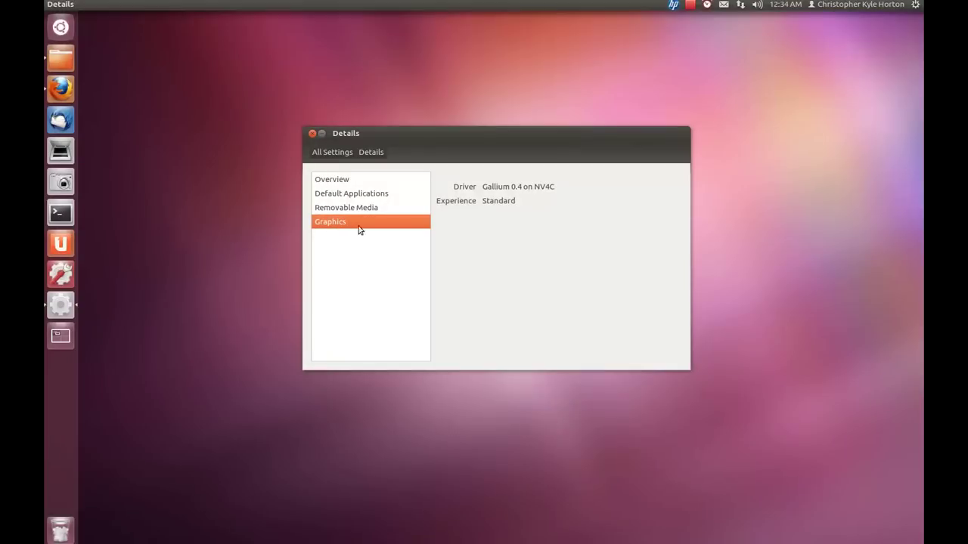
click(349, 155)
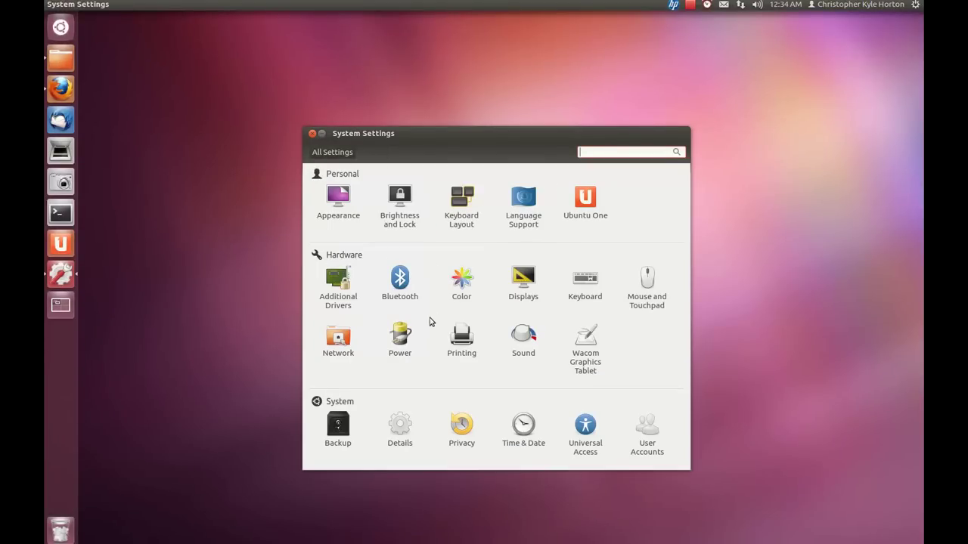
click(312, 133)
Step: Search the dash for "gimp" and launch the GIMP Image Editor
key(super)
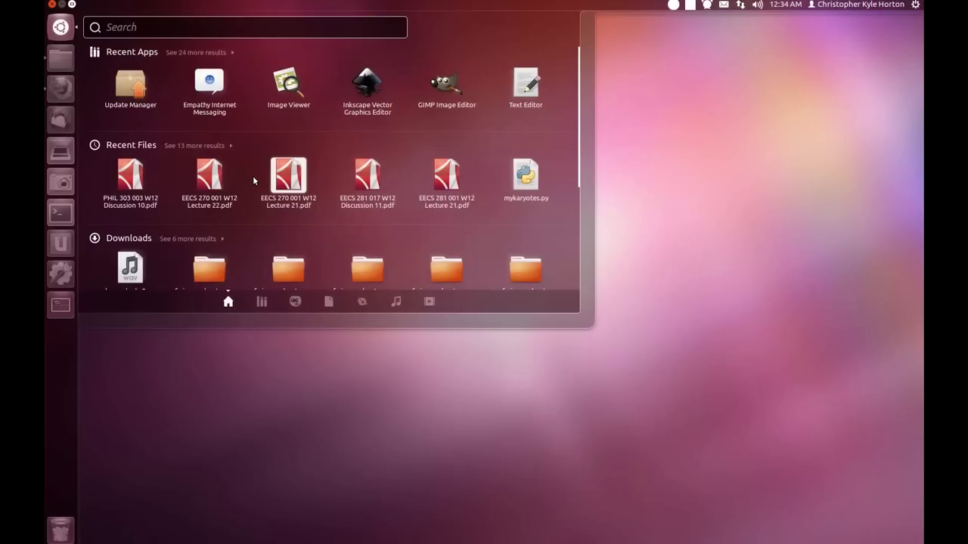
text(gimp)
key(Return)
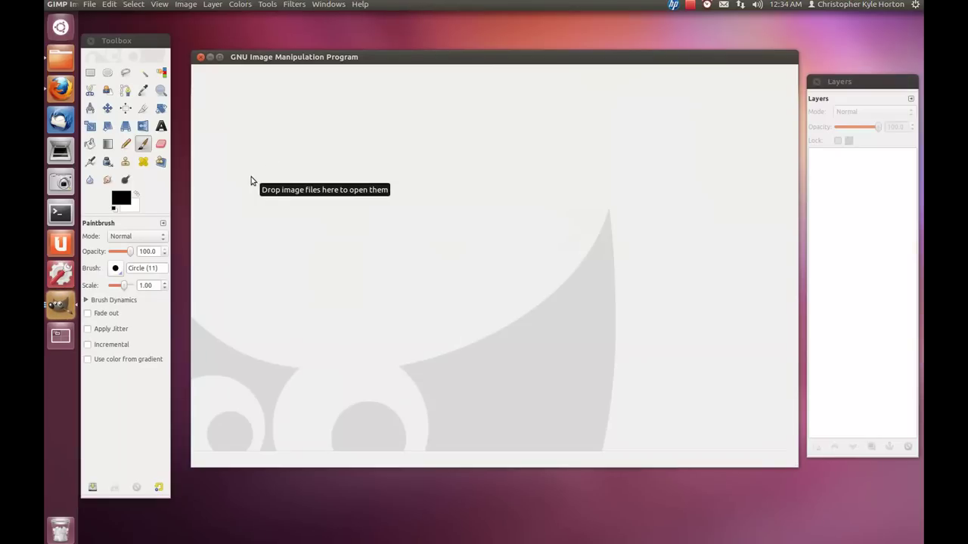
Step: Create a new 640 × 400 pixel image filled with white
click(100, 20)
click(446, 303)
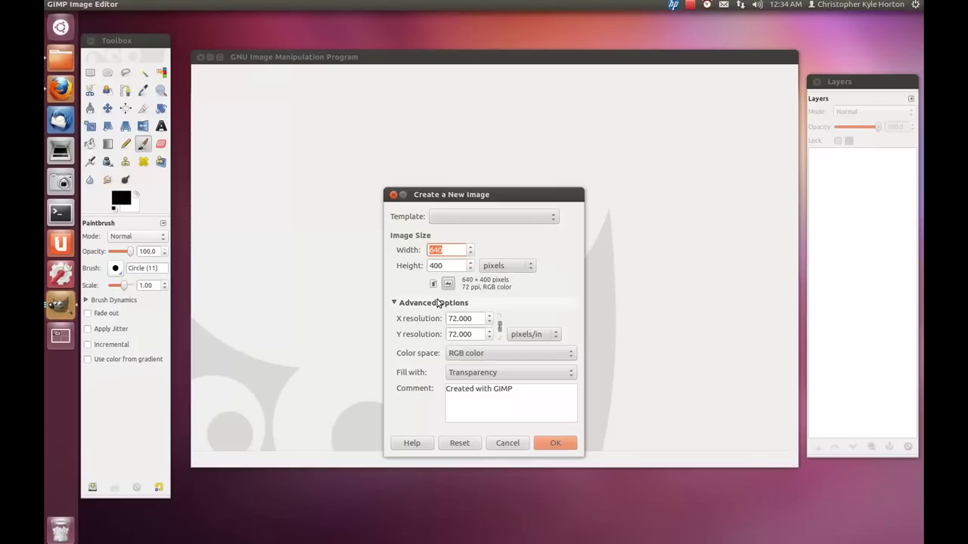
click(507, 371)
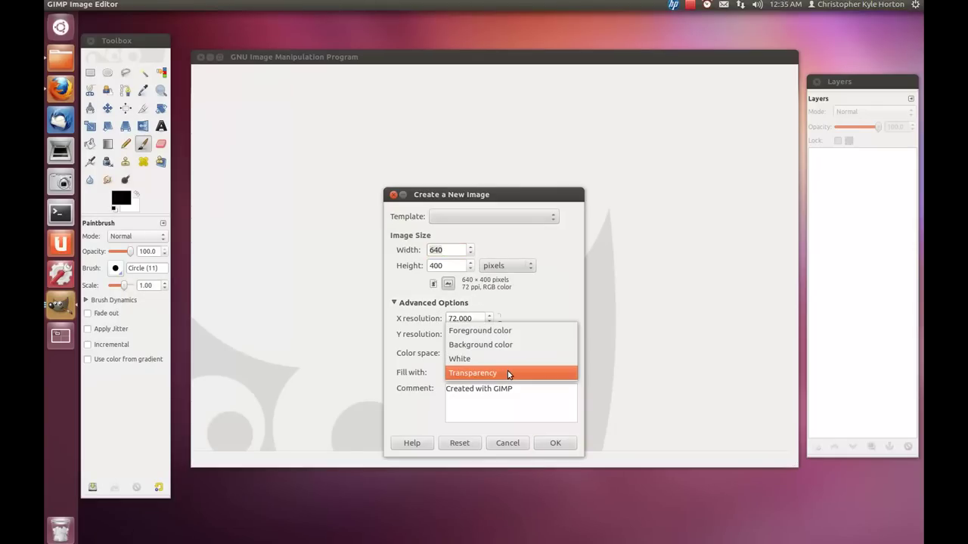
click(487, 359)
click(545, 443)
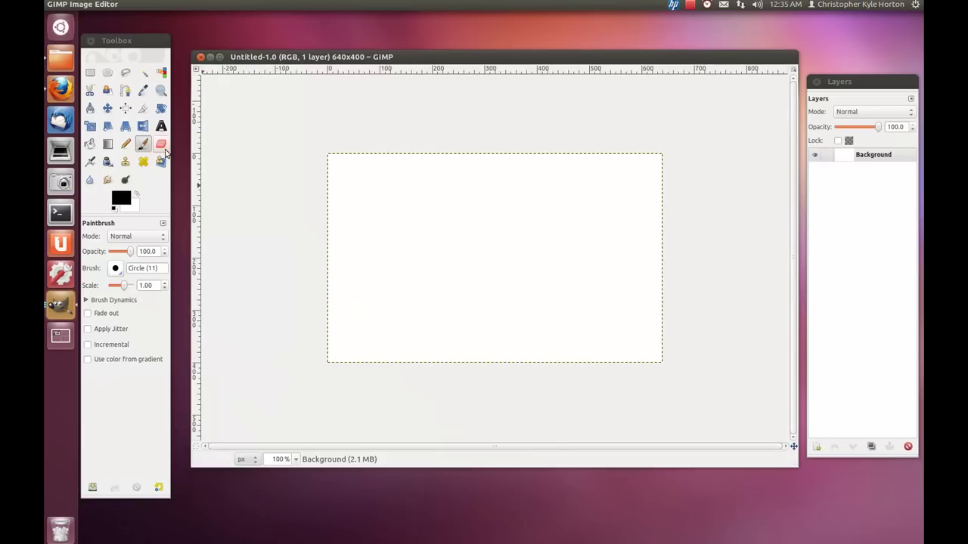
Step: Set up the Text tool with the Ubuntu Bold font and centered justification
click(161, 125)
double_click(126, 238)
text(Ubuntu B)
key(Escape)
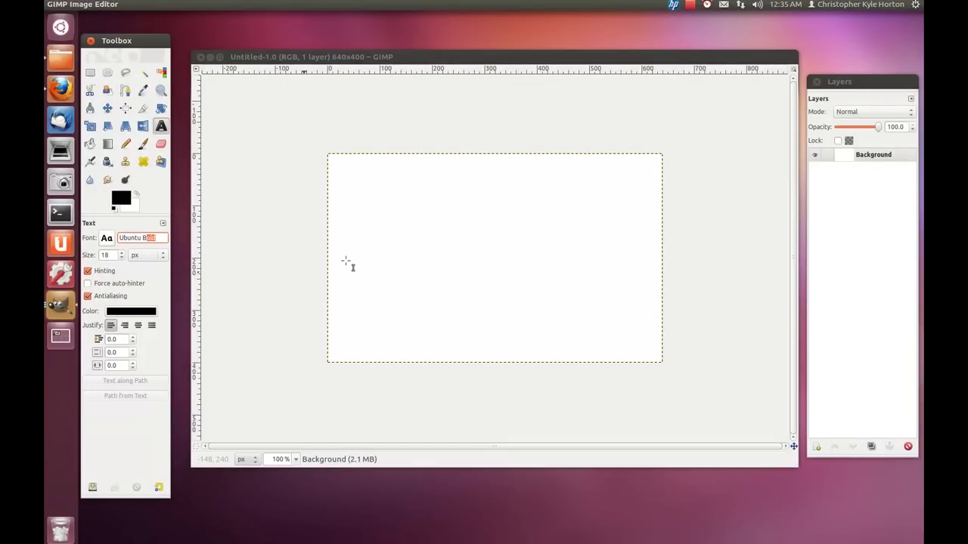
click(143, 326)
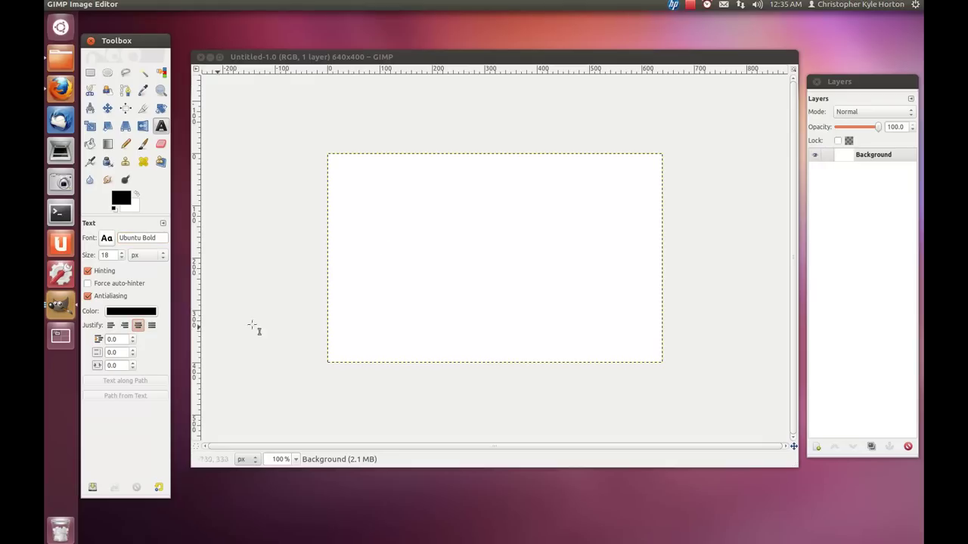
Step: Draw a text box about 559 × 225 px across the canvas and enter "Ubuntu" with the selected font shown in the editor
drag(346, 193, 639, 309)
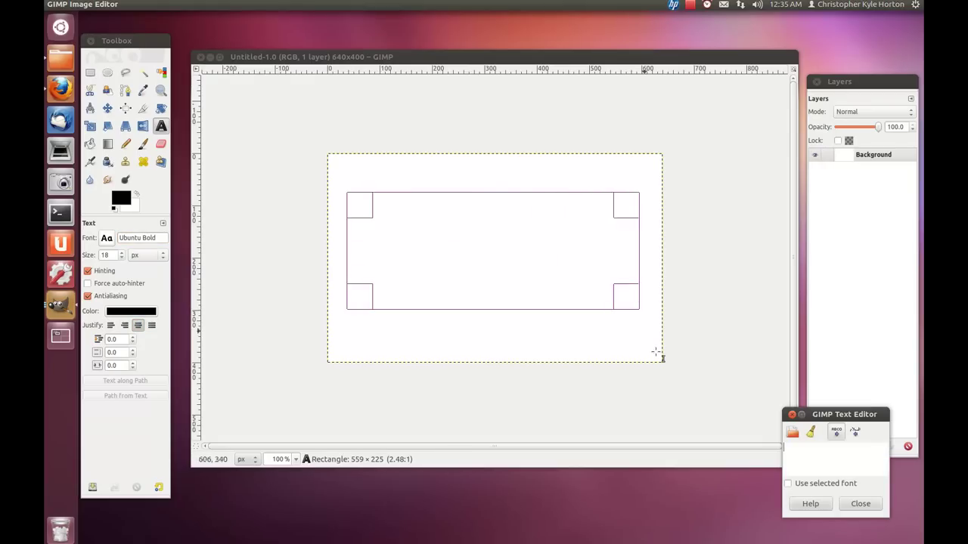
click(787, 483)
text(Ubuntu)
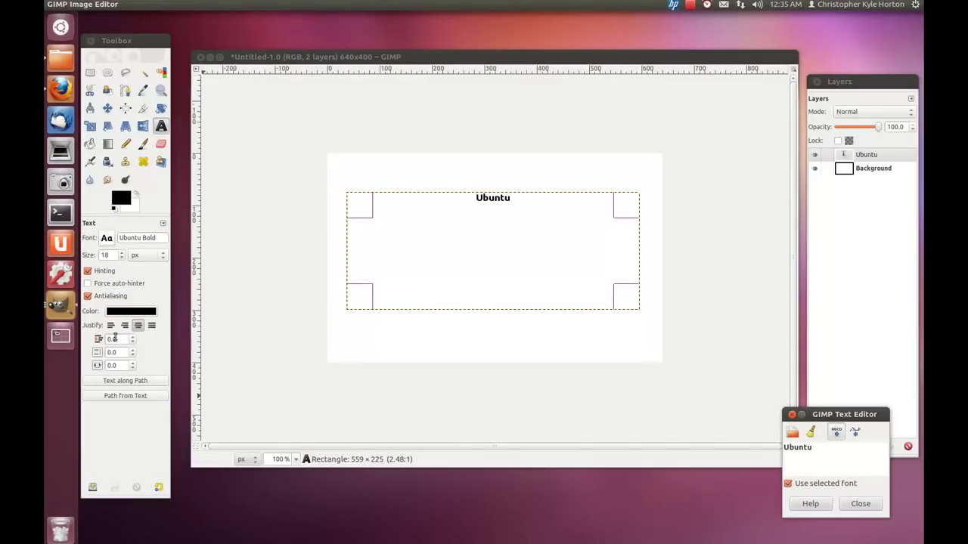
Step: Enlarge the "Ubuntu" text to a size of 117 px and close the text editor
scroll(112, 255, up, 20)
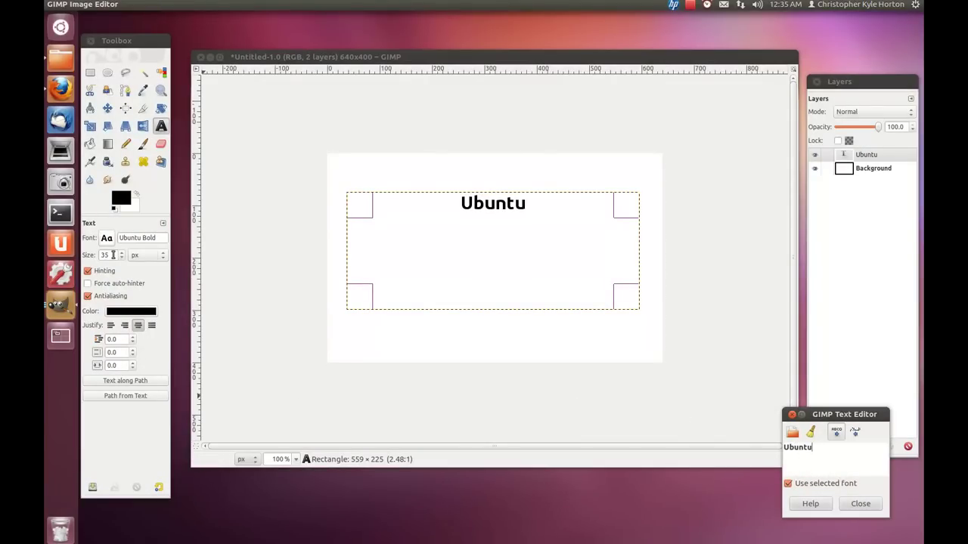
scroll(113, 255, up, 20)
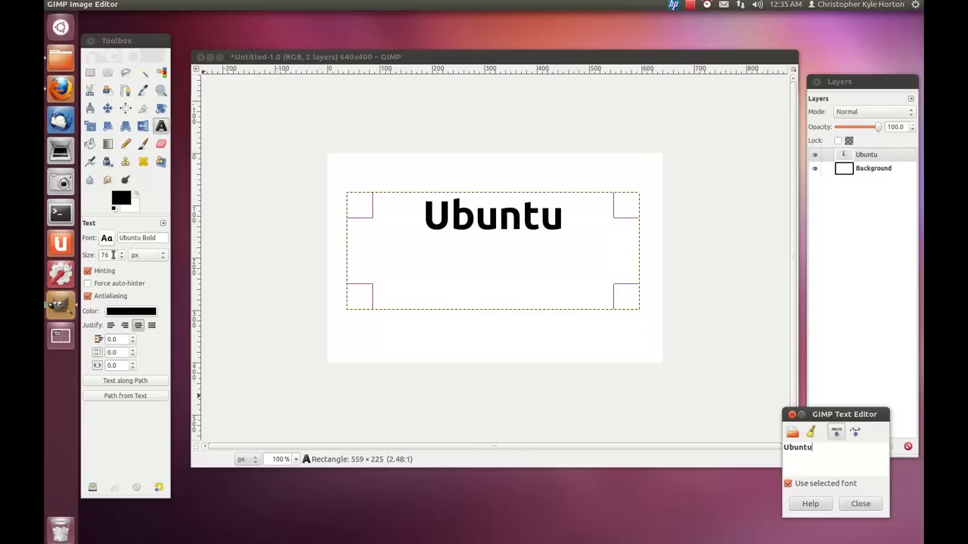
scroll(112, 255, up, 20)
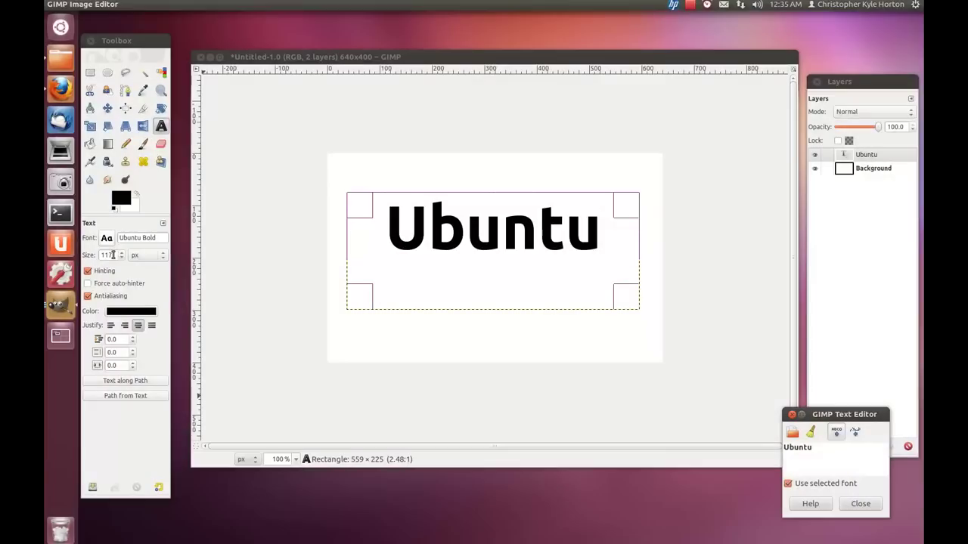
click(861, 503)
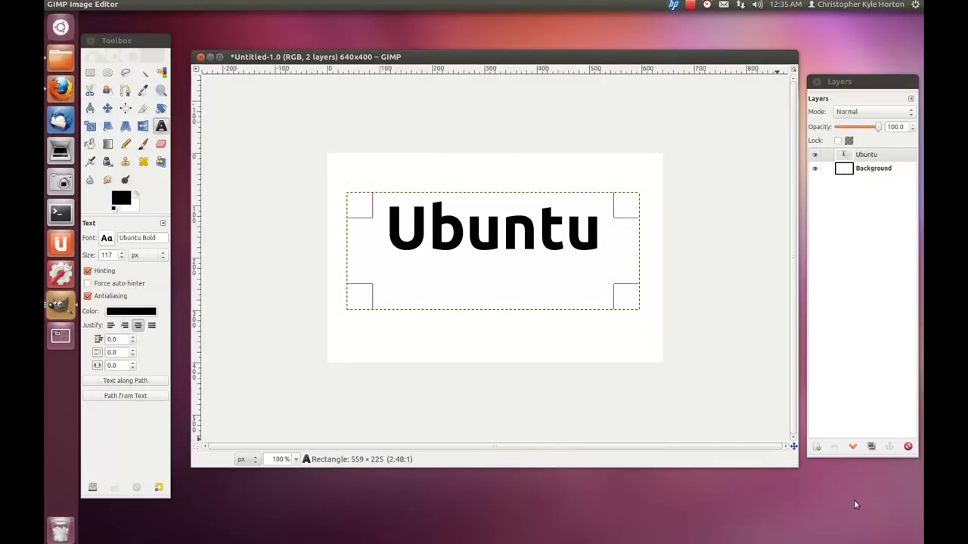
Step: Merge the Ubuntu text layer down into the Background layer and switch to the Rectangle Select tool
right_click(860, 158)
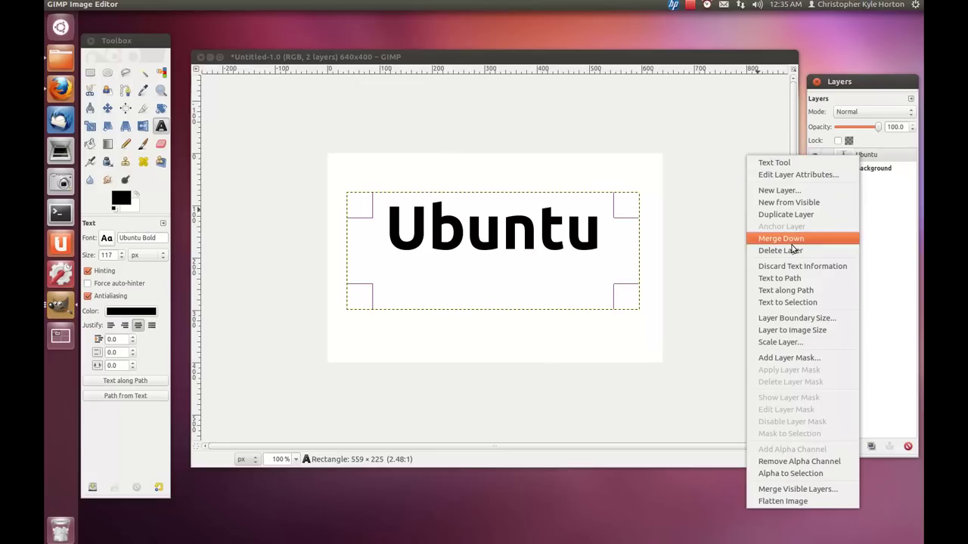
click(792, 242)
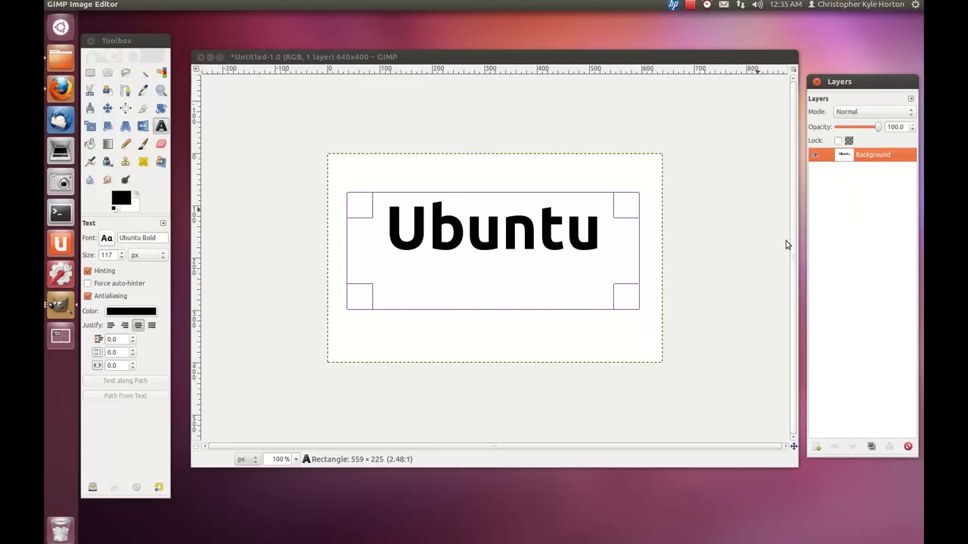
click(90, 72)
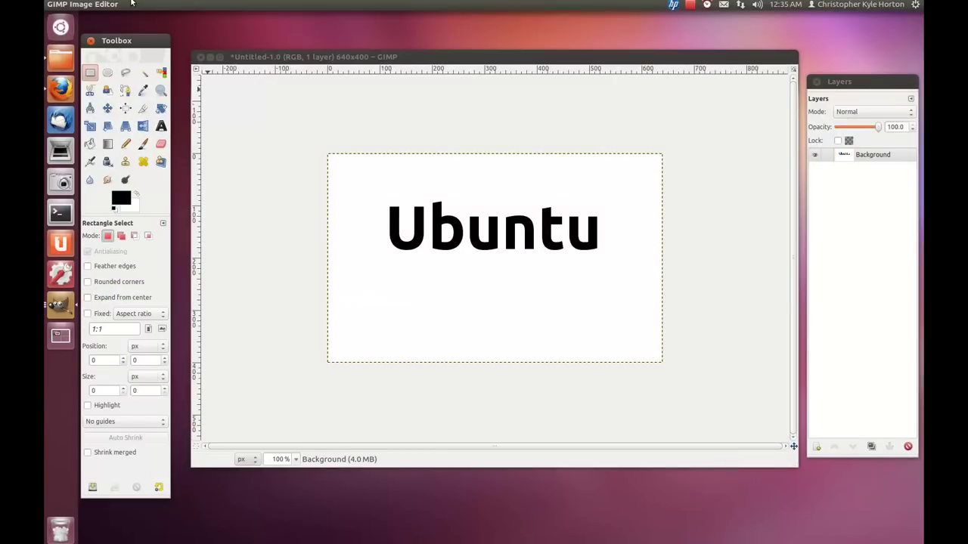
click(225, 51)
mouse_move(151, 8)
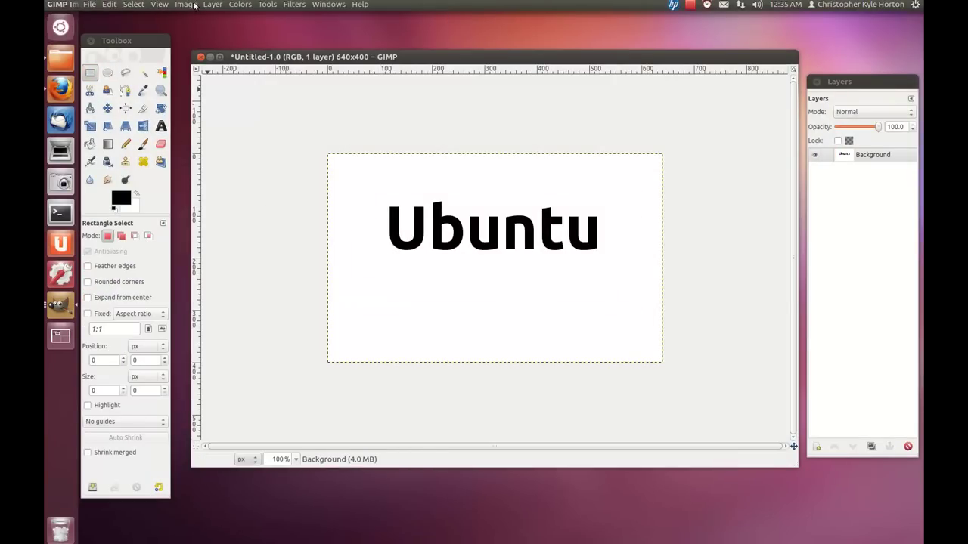
click(287, 6)
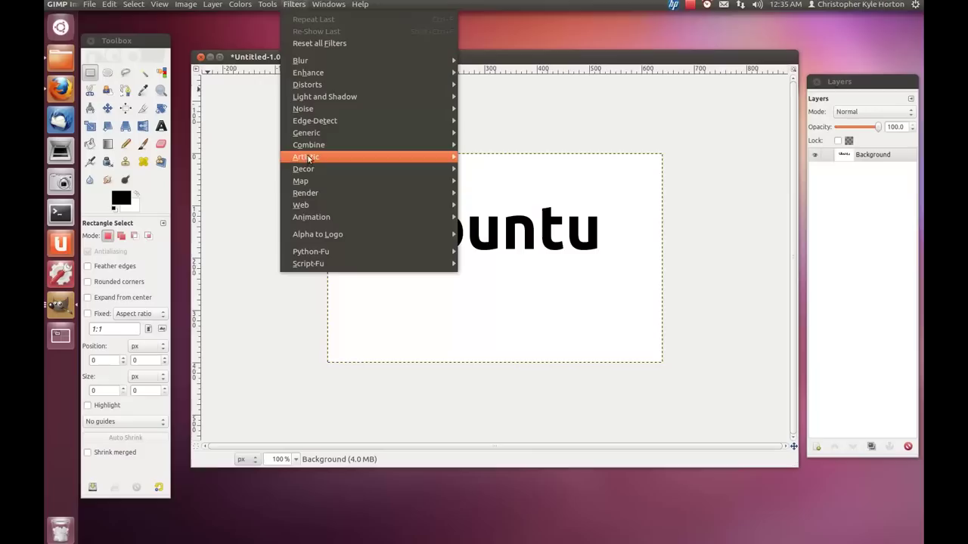
click(299, 402)
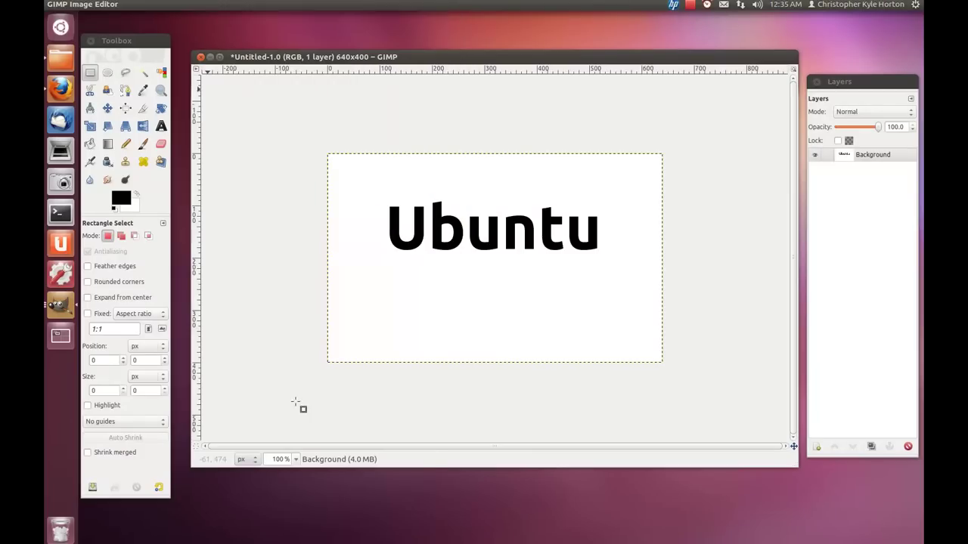
Step: Find Gaussian Blur by searching the HUD for "gaus" and apply it with horizontal and vertical radii of 23 px
key(alt)
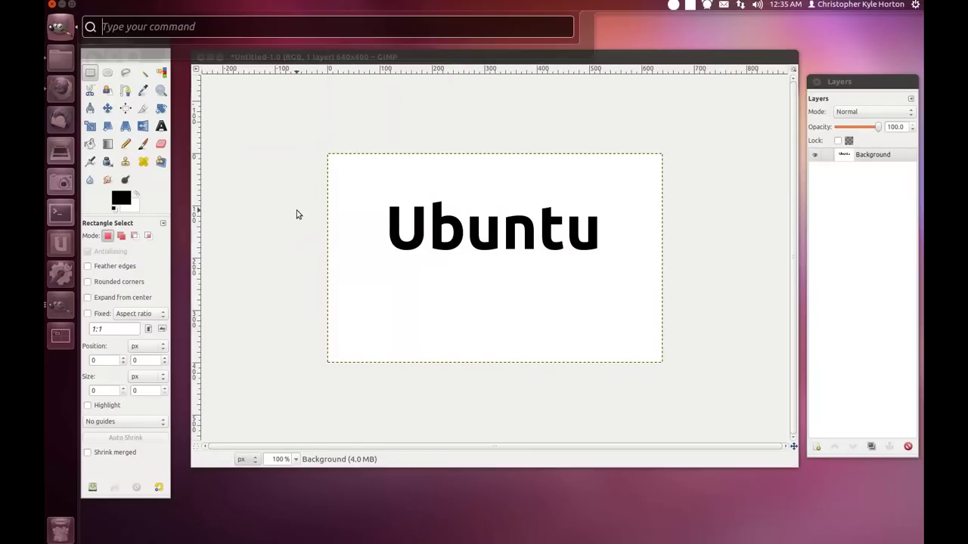
text(gaus)
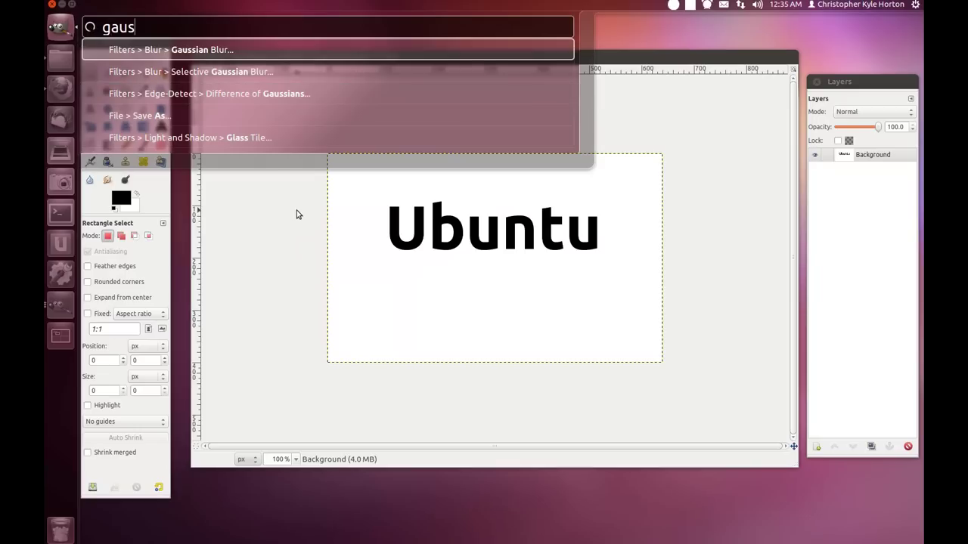
key(Return)
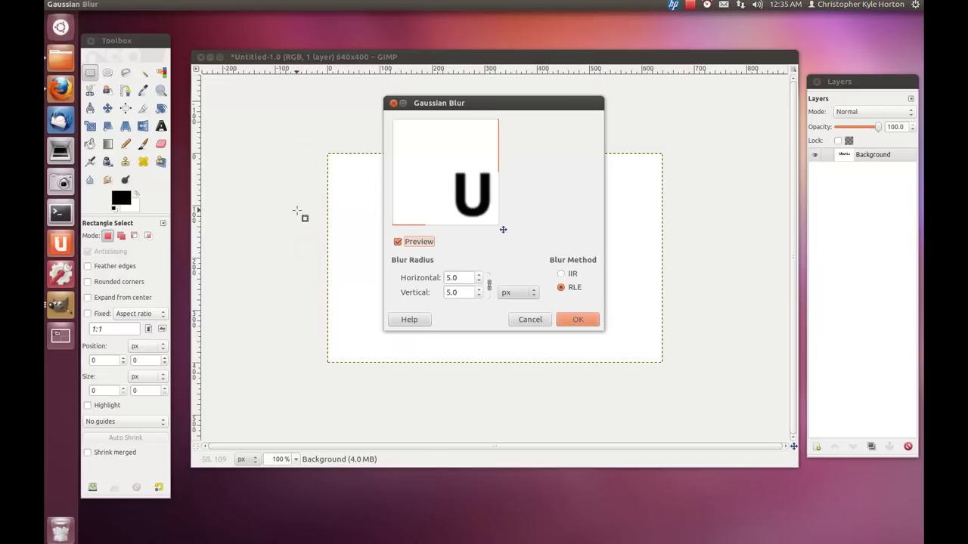
drag(477, 276, 478, 276)
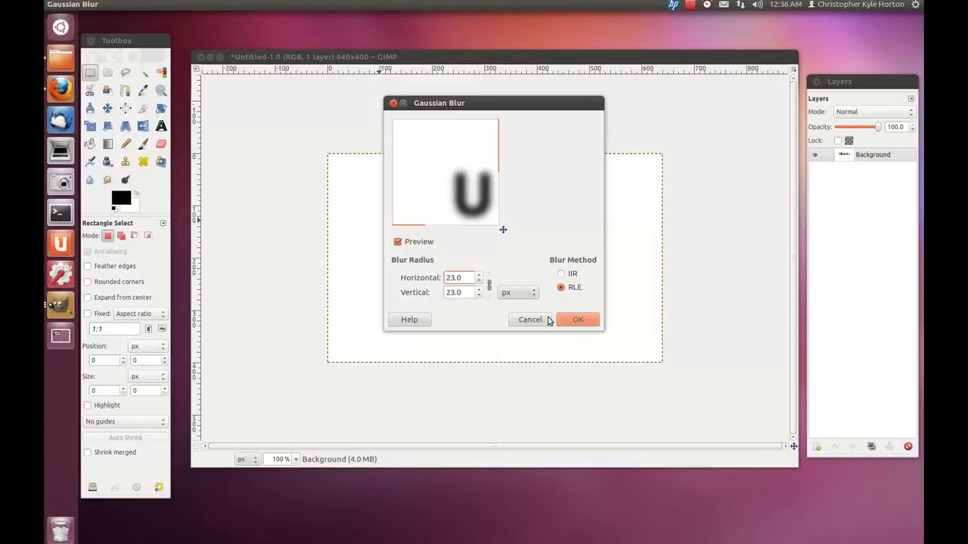
click(579, 321)
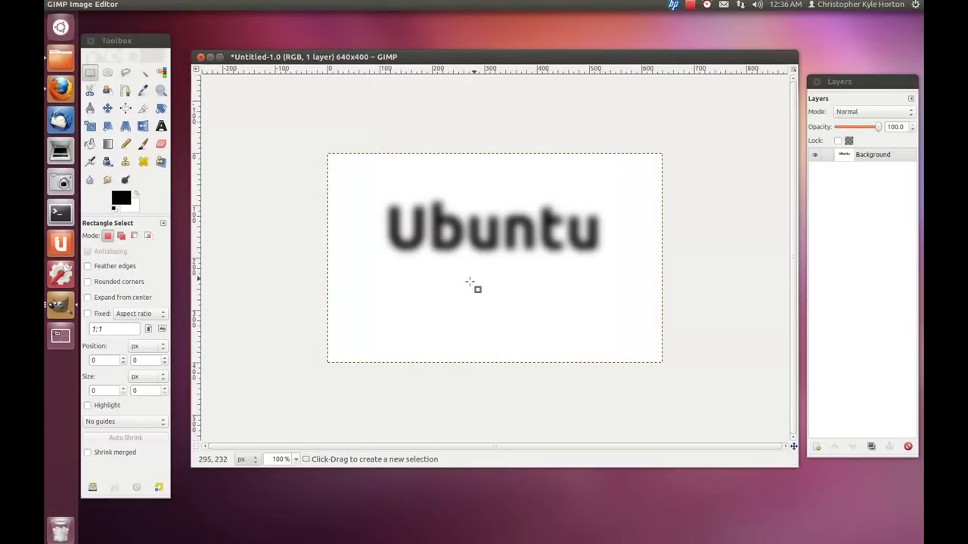
Step: Quit GIMP by running the "quit" command from the HUD and discard the unsaved changes
key(alt)
text(quit)
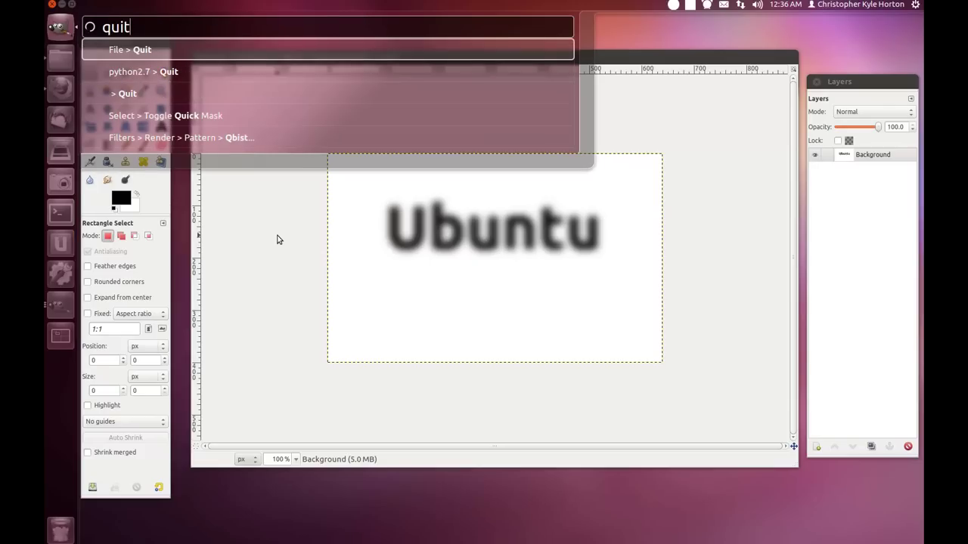
key(Return)
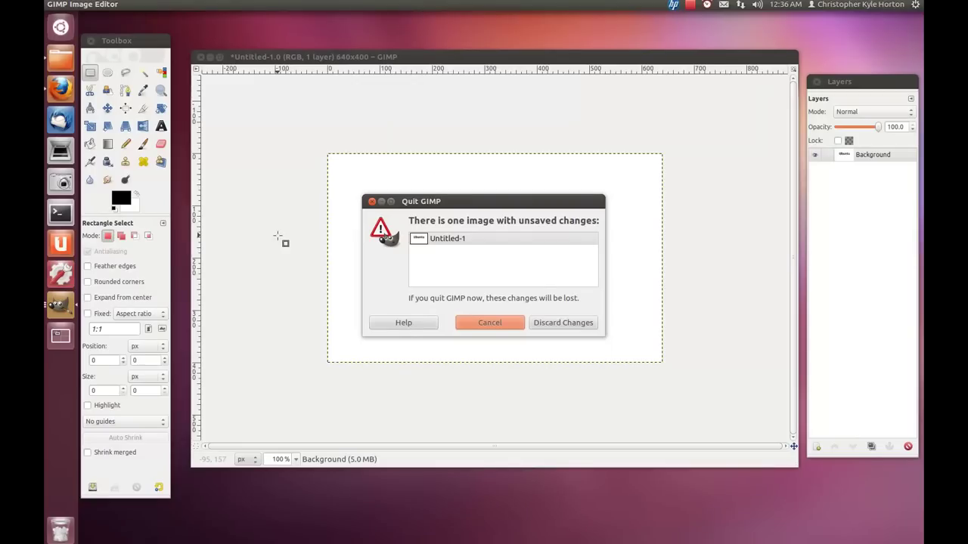
key(Tab)
key(Return)
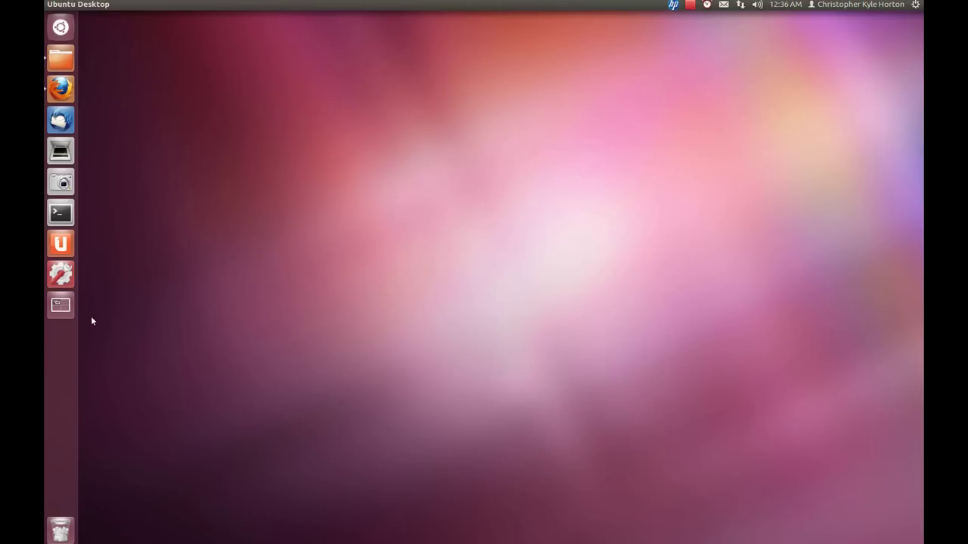
Step: View the overview of all workspaces, return to the desktop, and show the options available for the Trash
click(64, 307)
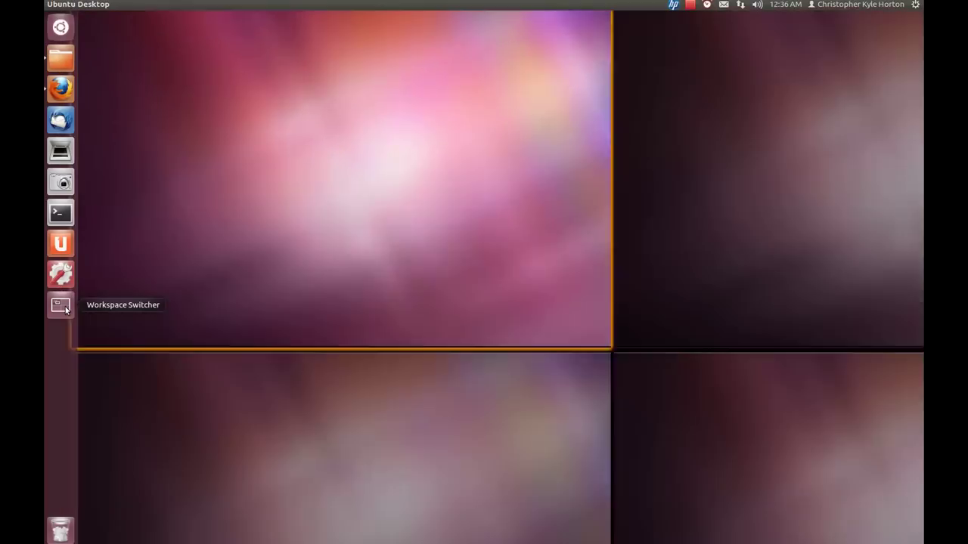
click(66, 310)
right_click(59, 533)
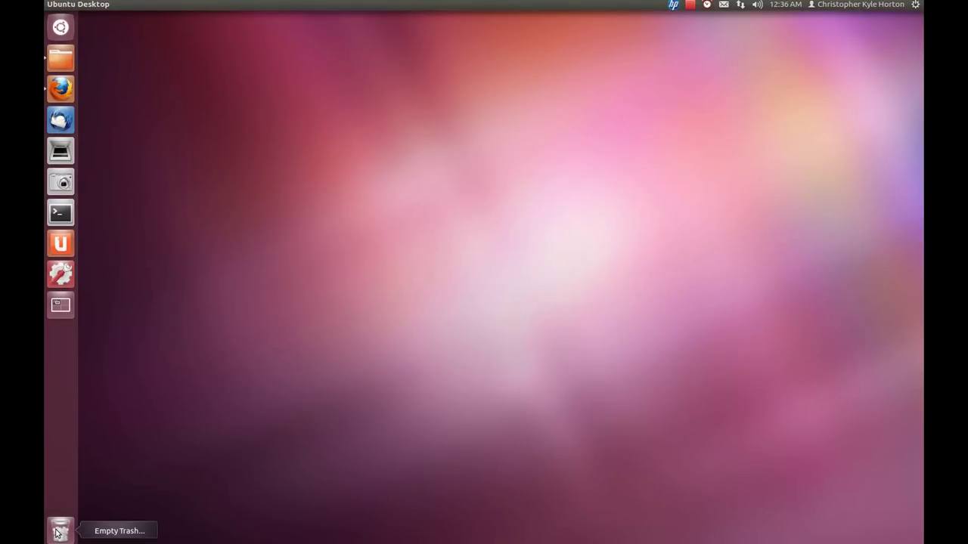
Step: Empty the Trash and confirm the permanent deletion of its contents
click(125, 533)
click(555, 291)
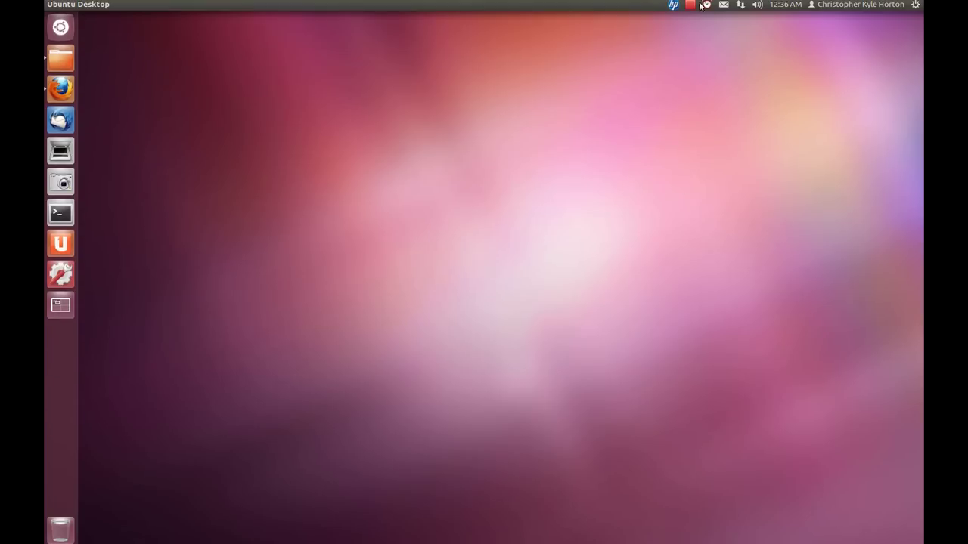
Step: Look through the panel's indicator menus, including the session, user accounts, calendar, messaging and HP printer menus
click(915, 5)
mouse_move(902, 6)
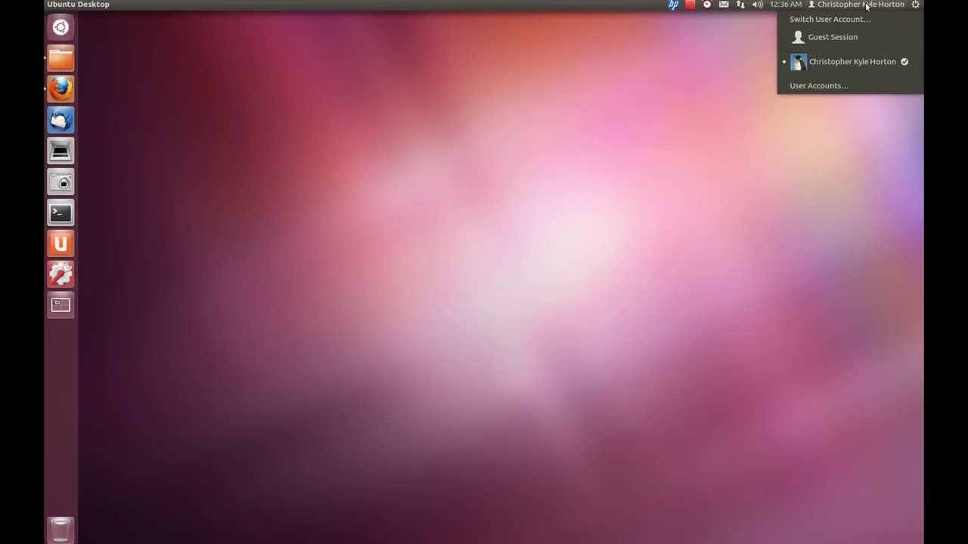
mouse_move(784, 6)
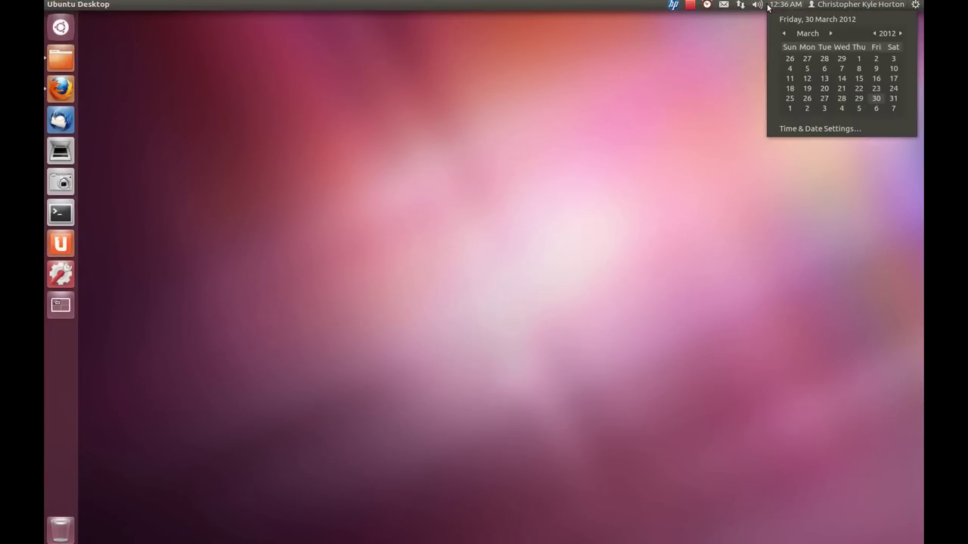
mouse_move(723, 7)
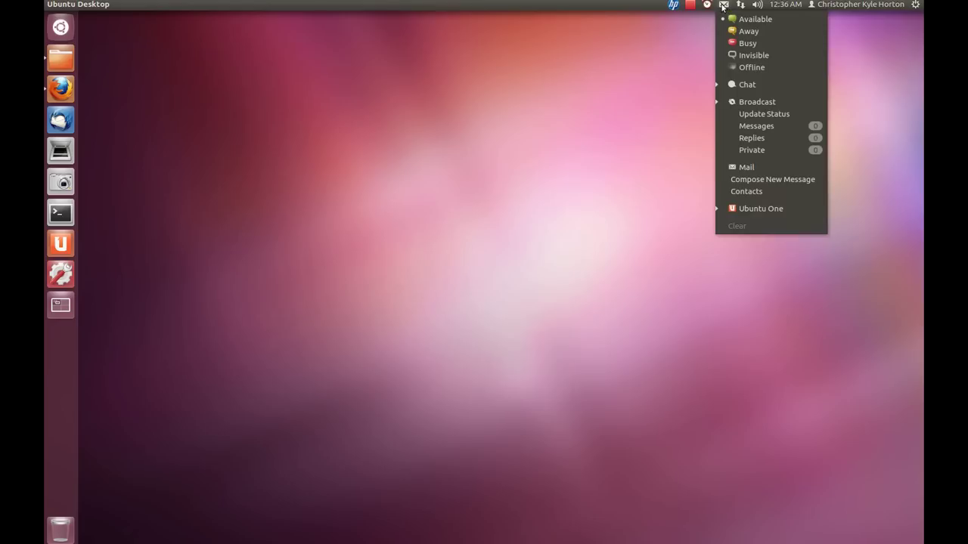
mouse_move(673, 6)
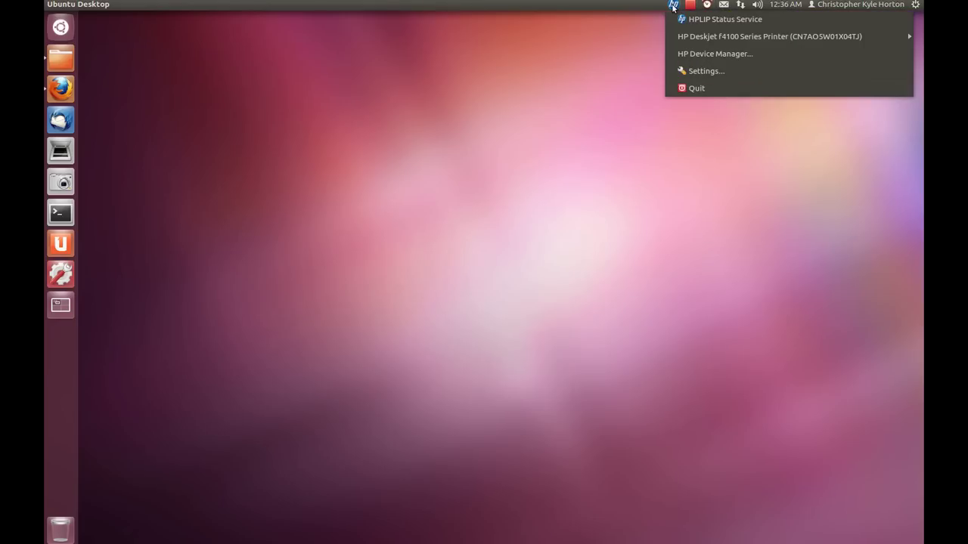
click(473, 178)
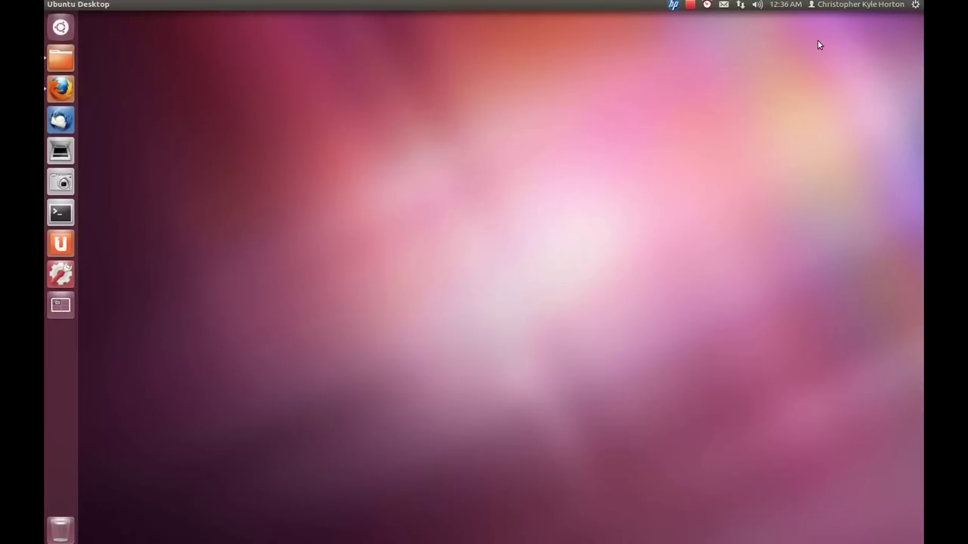
click(707, 5)
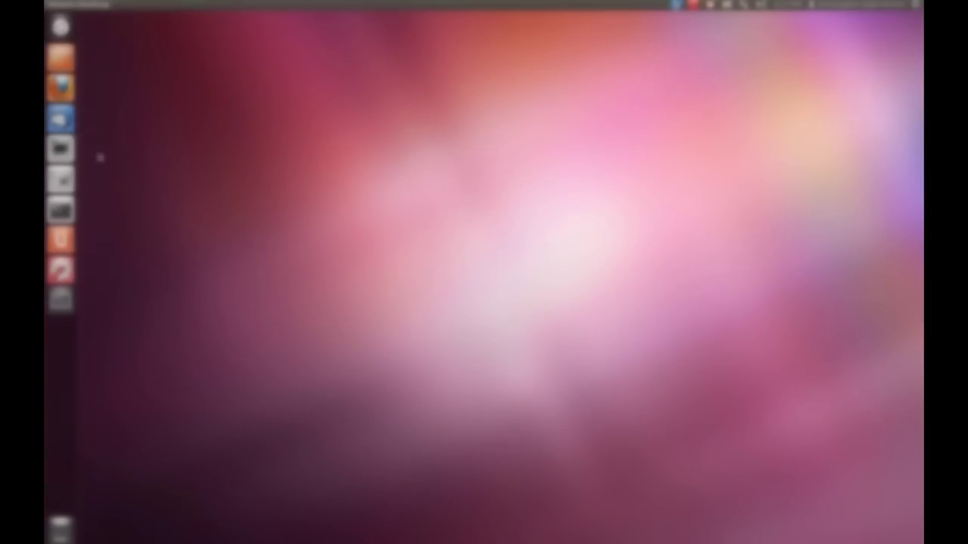
Step: Open the dash, browse its home view and look through the listed applications
click(59, 27)
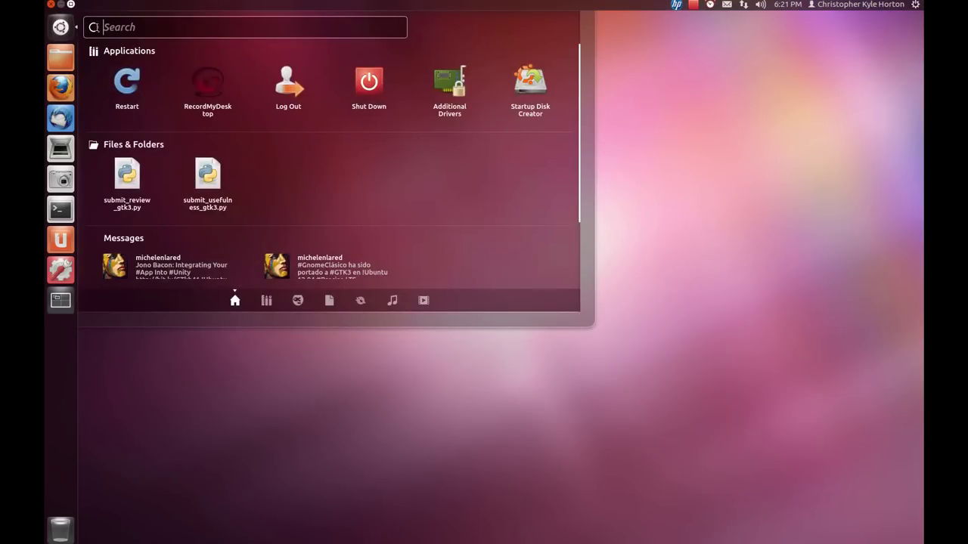
scroll(317, 165, down, 3)
scroll(317, 165, up, 3)
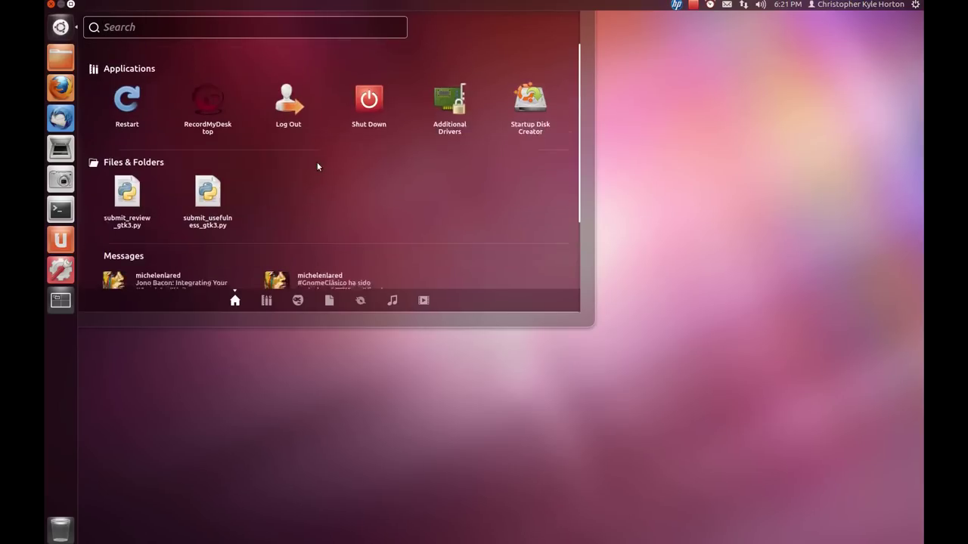
click(266, 302)
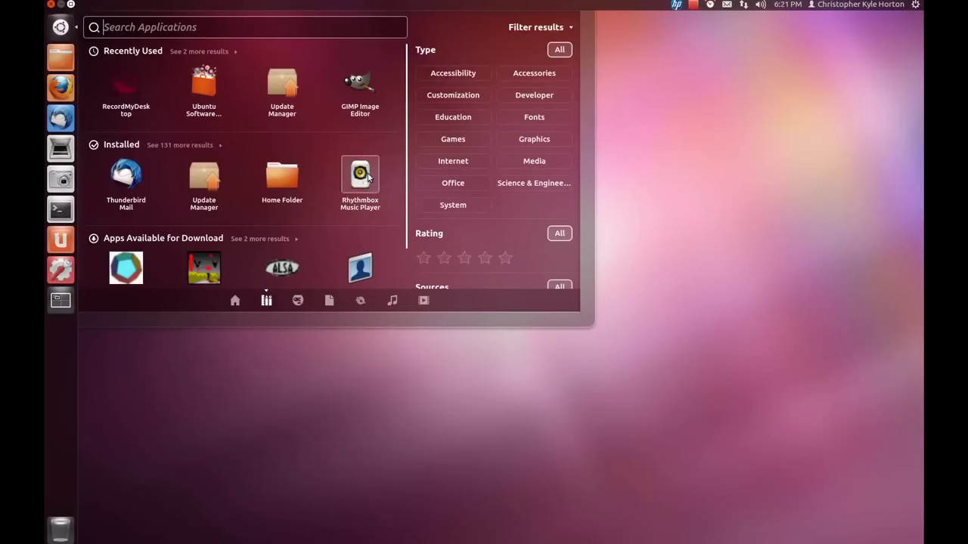
scroll(393, 161, down, 1)
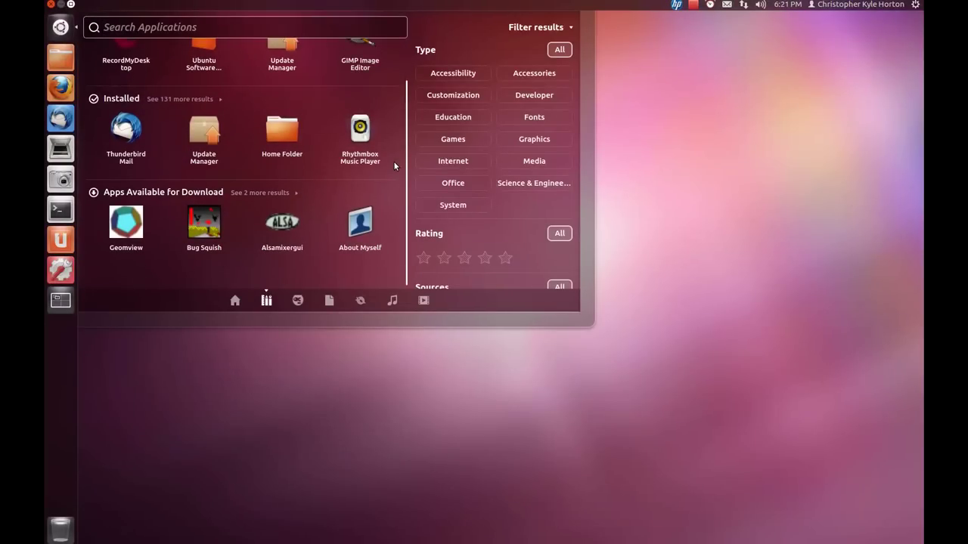
Step: Filter the dash's applications by the Games and Graphics types, clearing both filters after viewing them
click(453, 139)
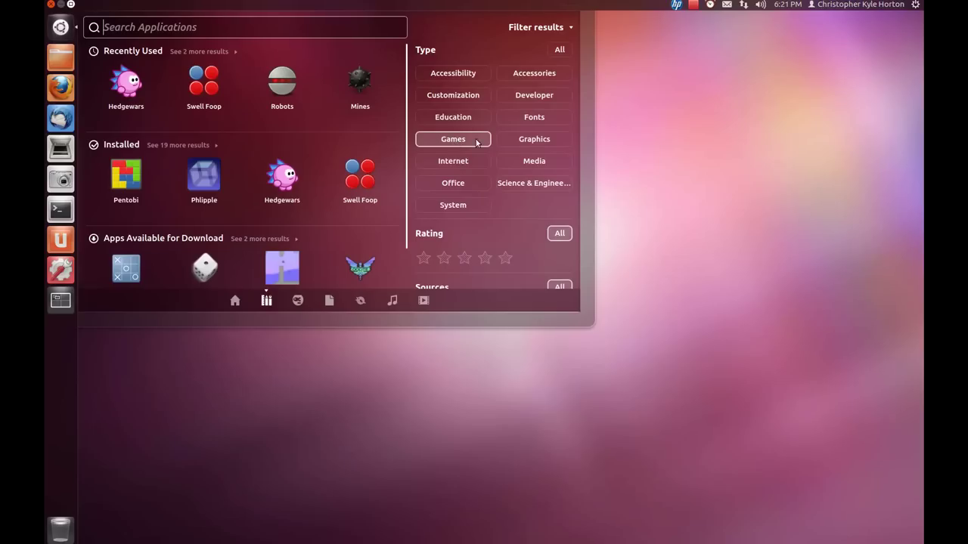
click(535, 141)
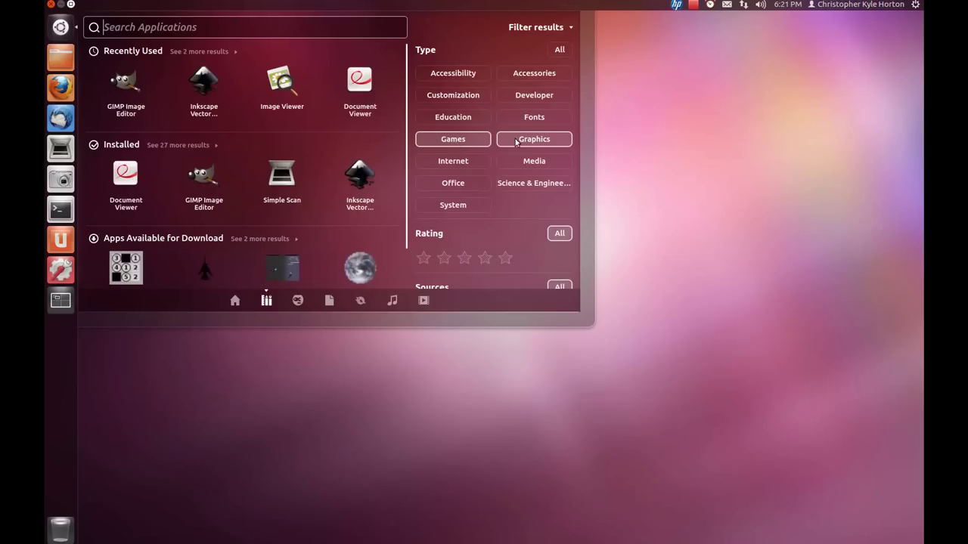
click(474, 139)
click(524, 142)
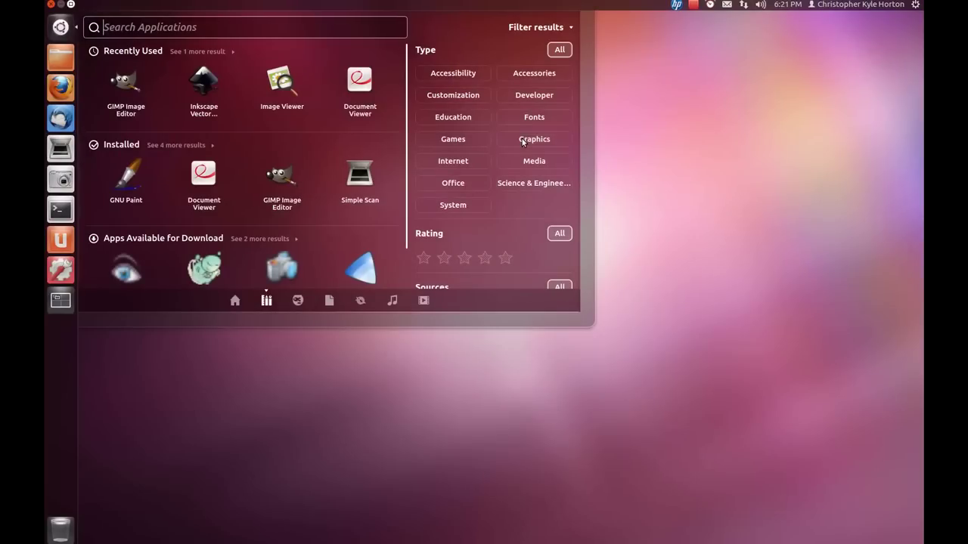
Step: Filter the dash's applications by star rating and reset the filter to all ratings
click(464, 261)
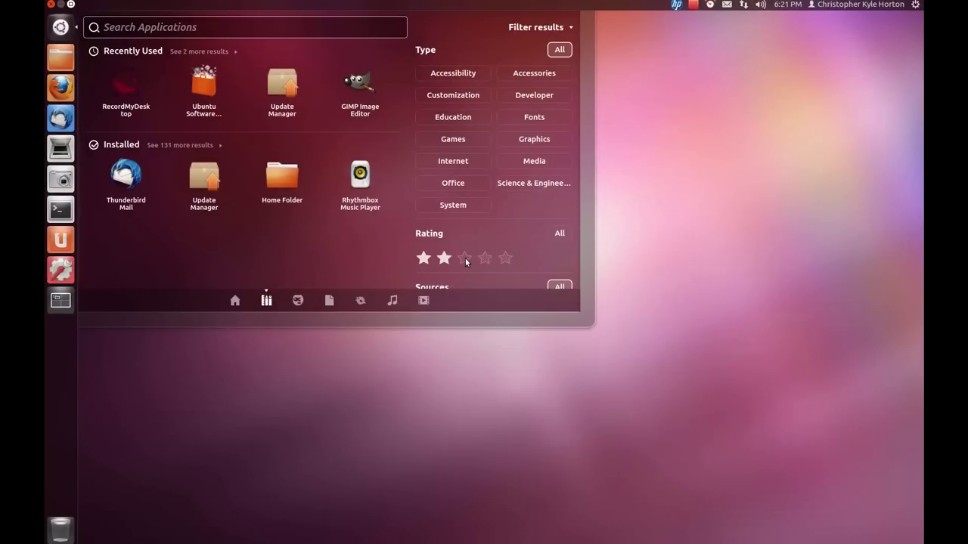
click(465, 259)
click(560, 233)
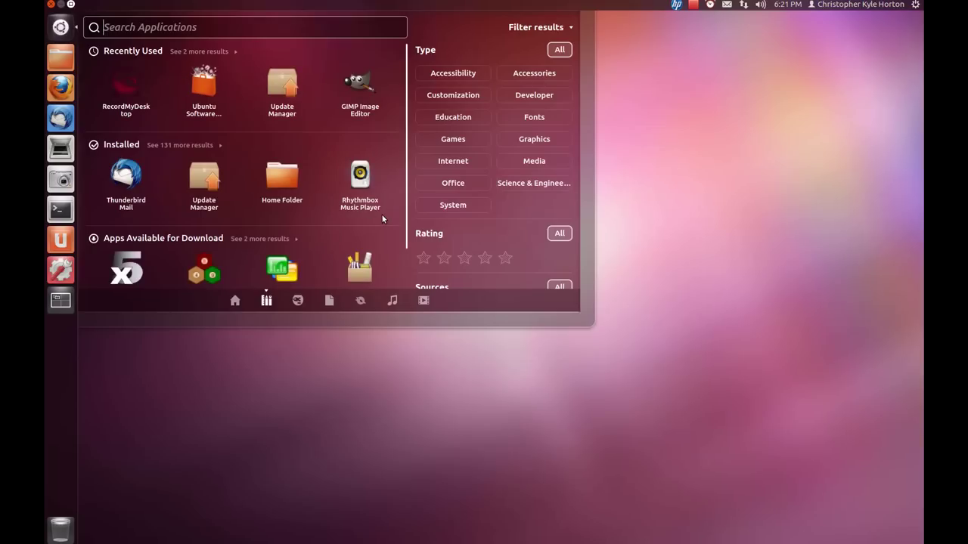
Step: Expand the Recently Used applications group to view all its entries and collapse it again
scroll(382, 214, down, 1)
scroll(381, 213, up, 1)
click(217, 52)
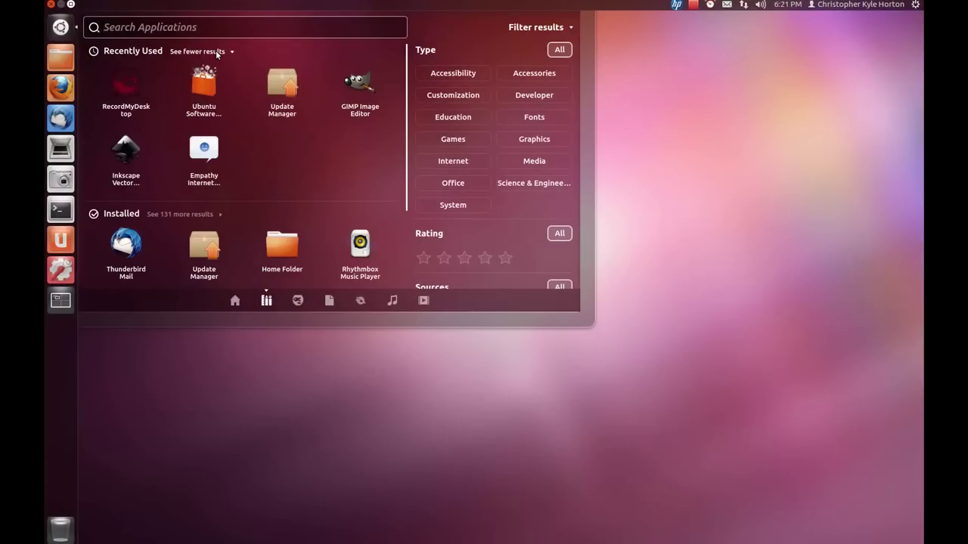
click(217, 52)
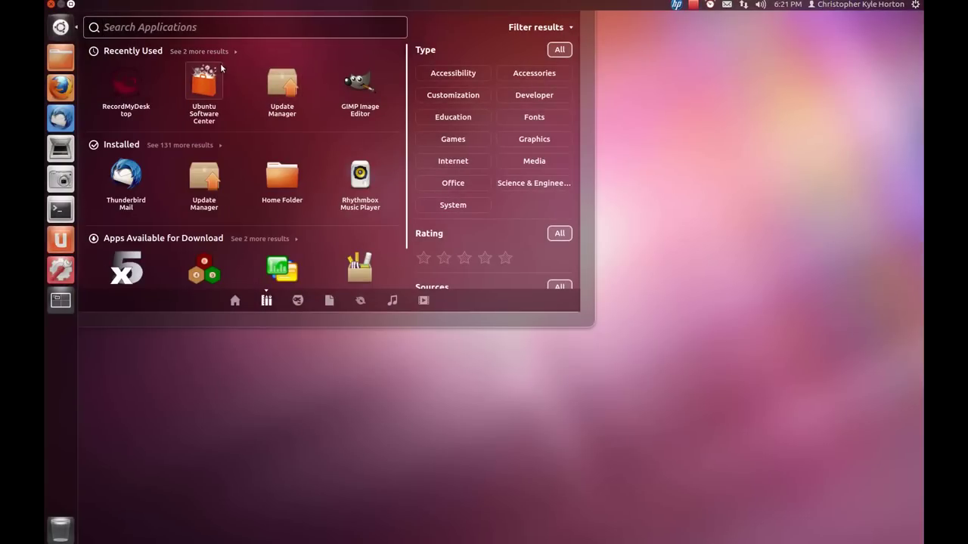
Step: Search the dash home for "hedge" and launch Hedgewars
click(232, 305)
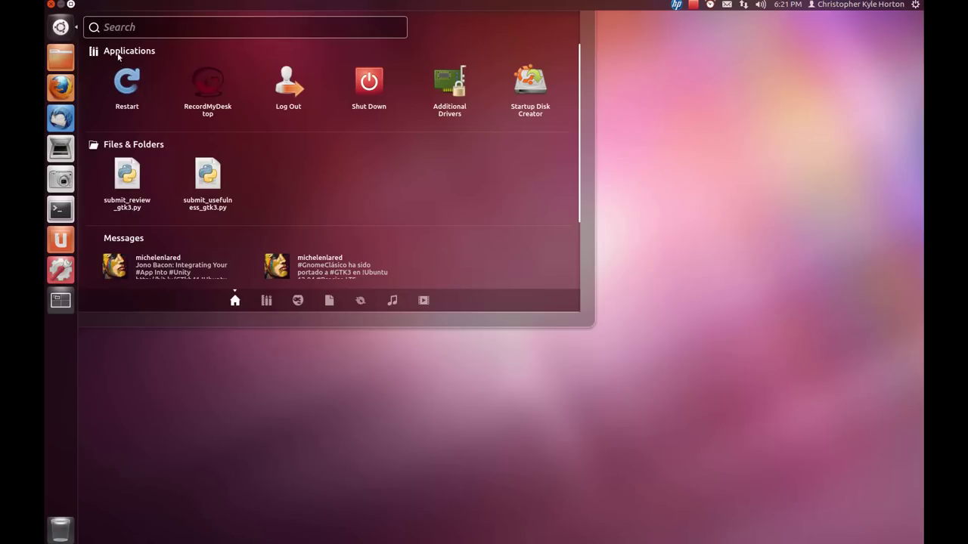
text(hedge)
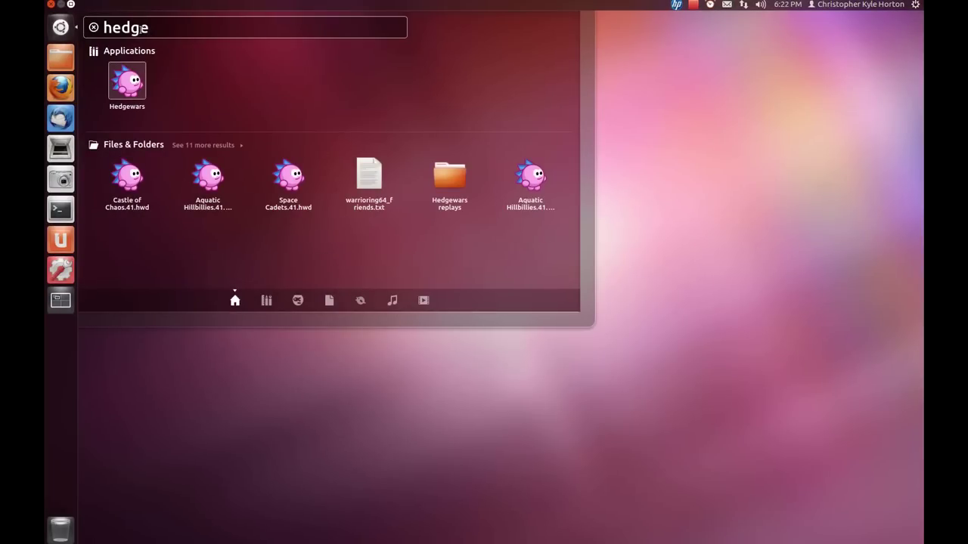
key(Return)
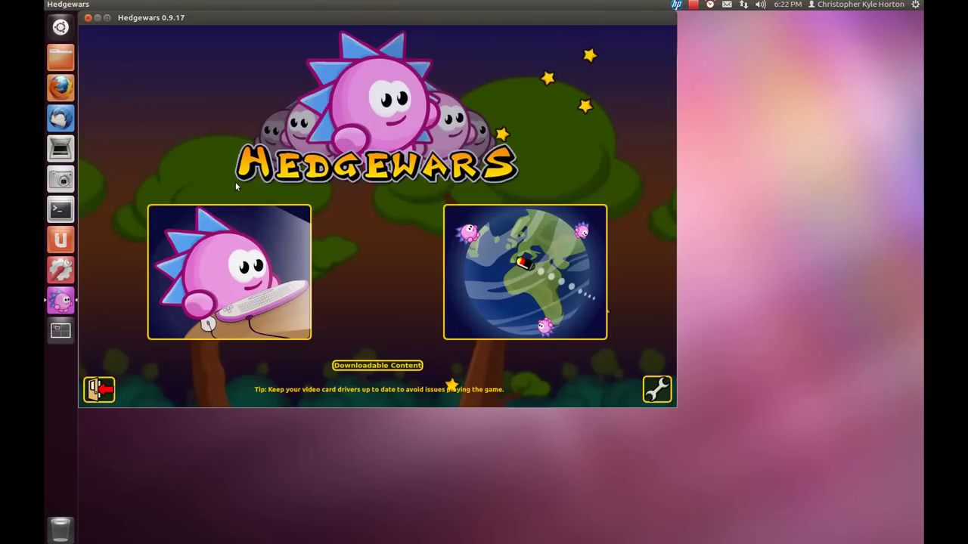
Step: Open Terminal, Simple Scan, Screenshot and System Settings, moving the Terminal window toward the desktop's lower right
click(60, 210)
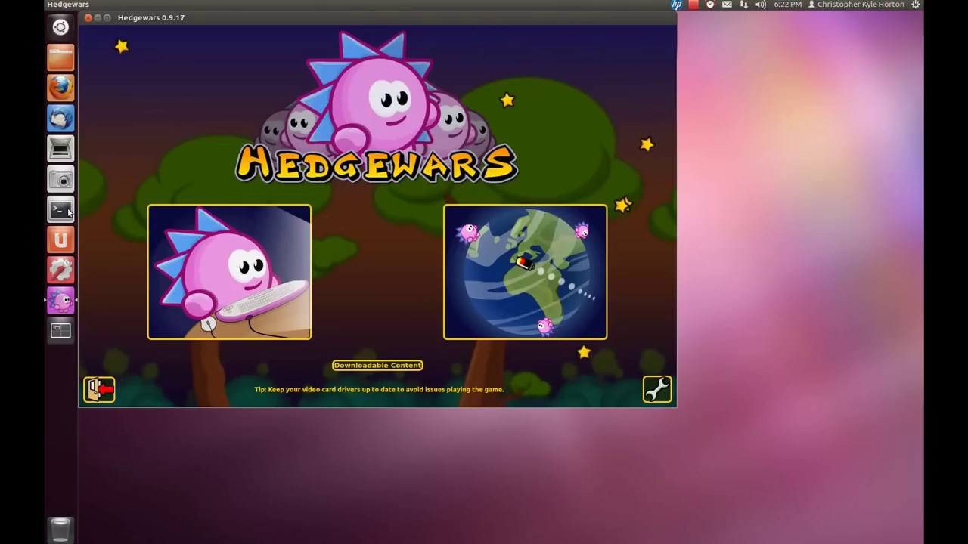
drag(205, 34, 581, 232)
click(61, 147)
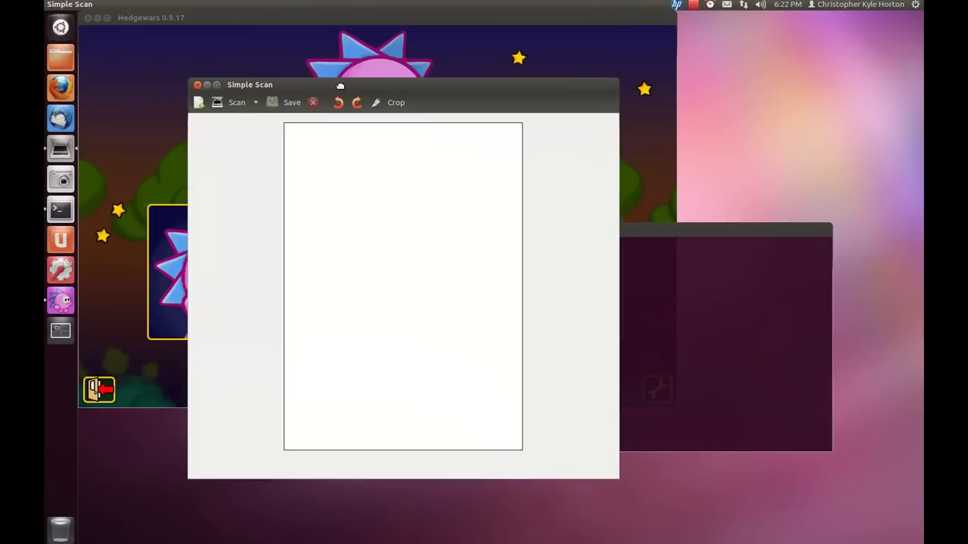
click(60, 179)
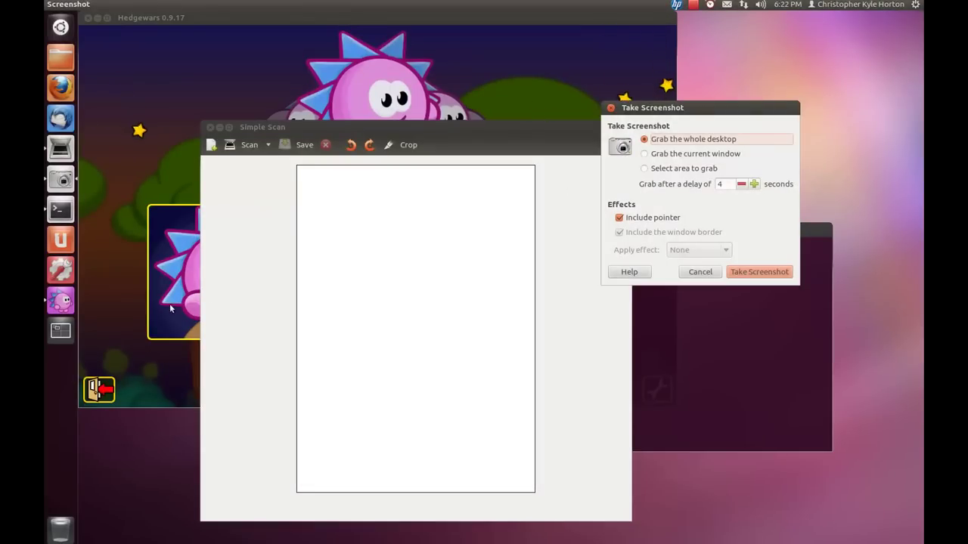
click(62, 270)
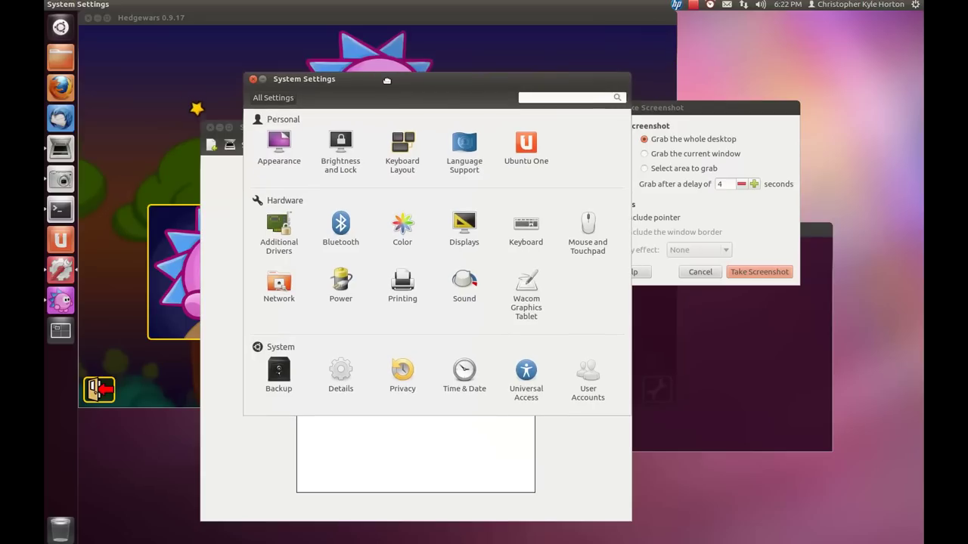
Step: Use the workspace overview to visit the empty upper-right workspace and return to the one with the open windows
click(59, 332)
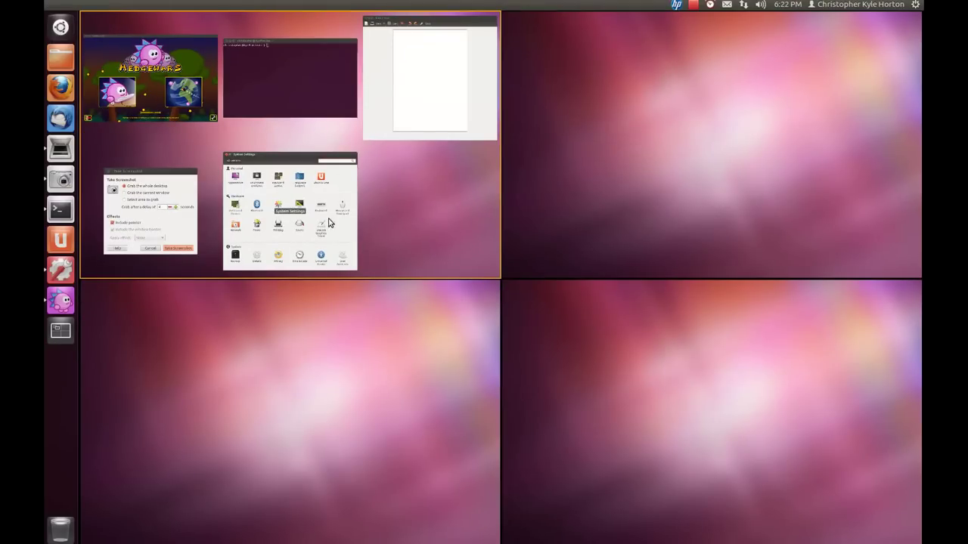
click(620, 181)
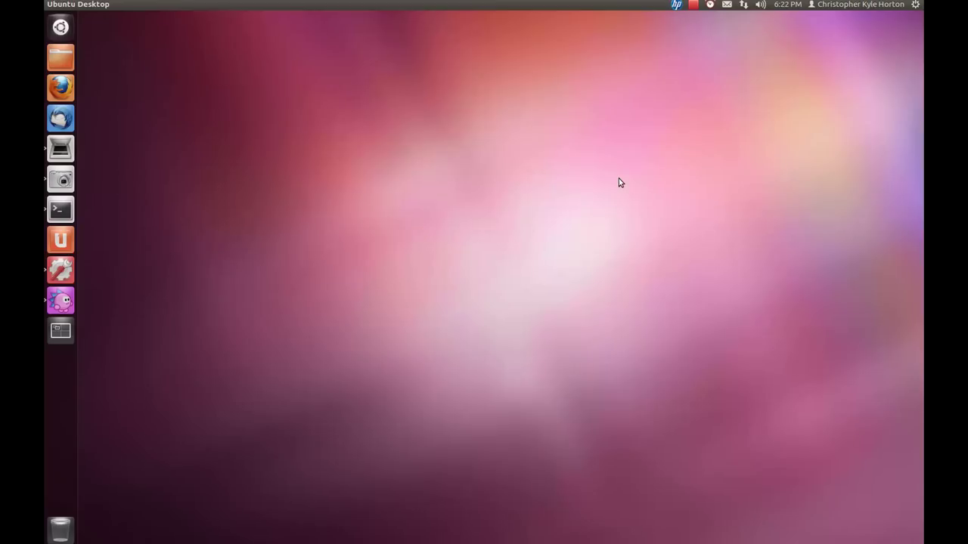
click(60, 330)
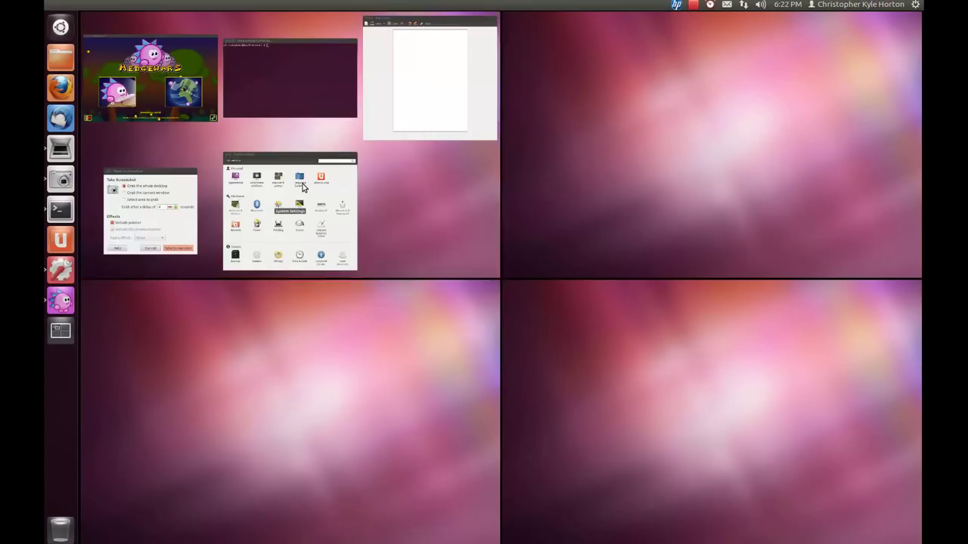
click(302, 187)
click(246, 390)
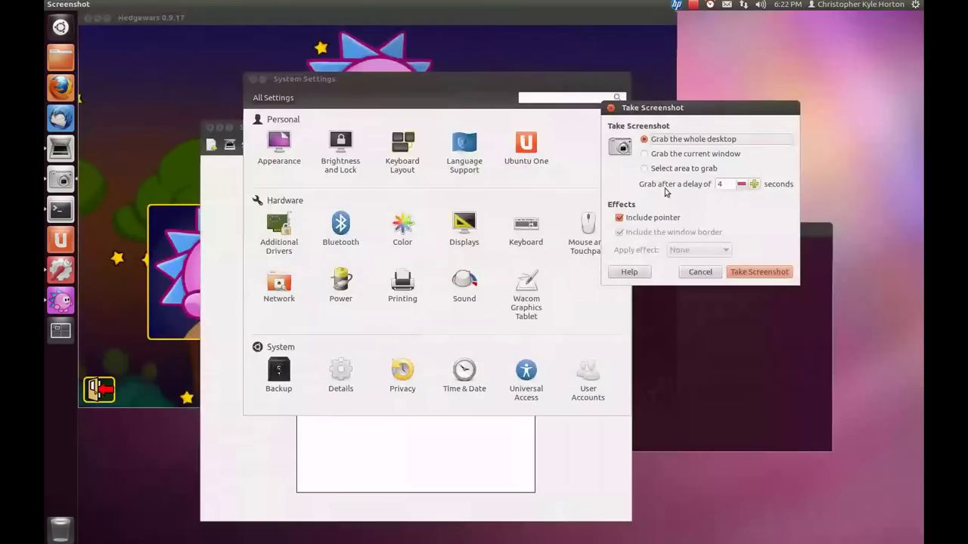
Step: Send the Take Screenshot window to the workspace below, switch to that workspace and move the window toward its left side
right_click(701, 111)
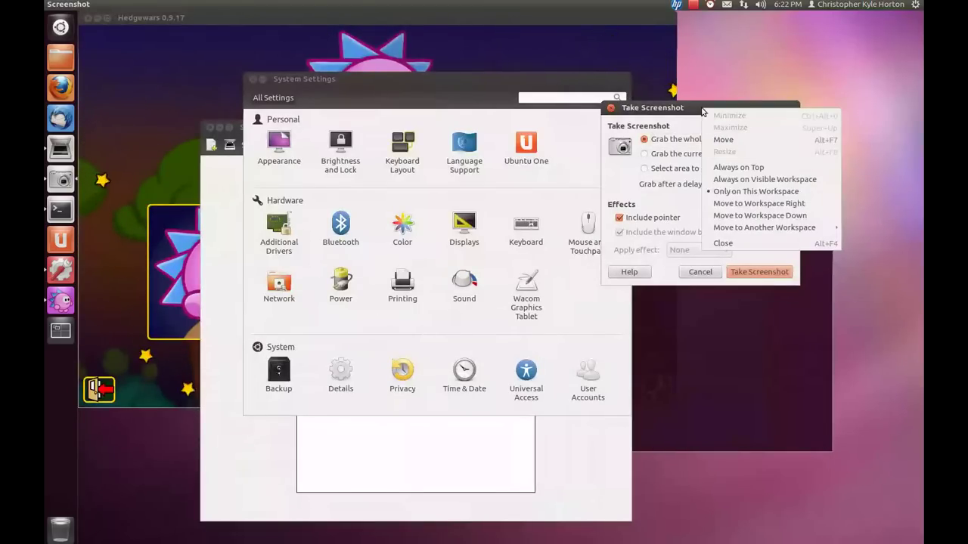
click(723, 215)
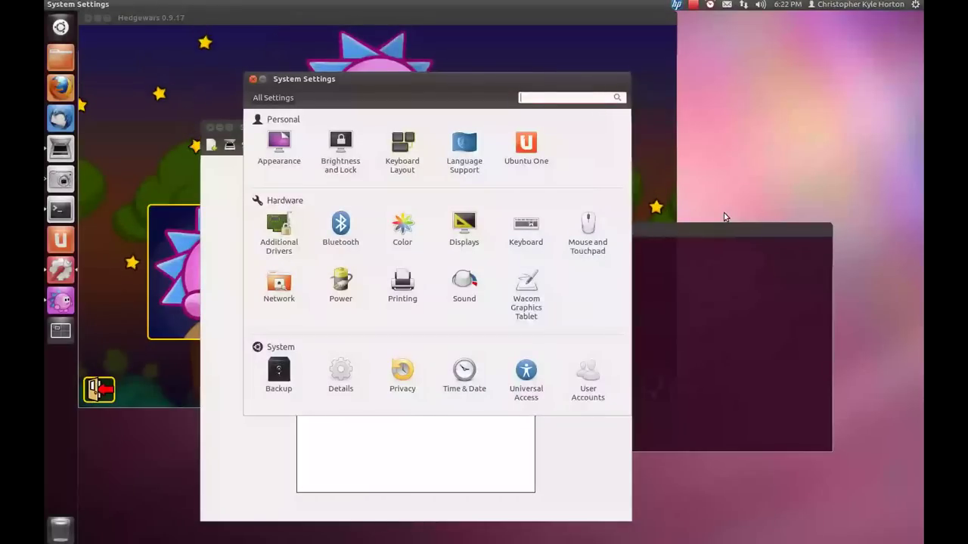
key(ctrl+alt+Down)
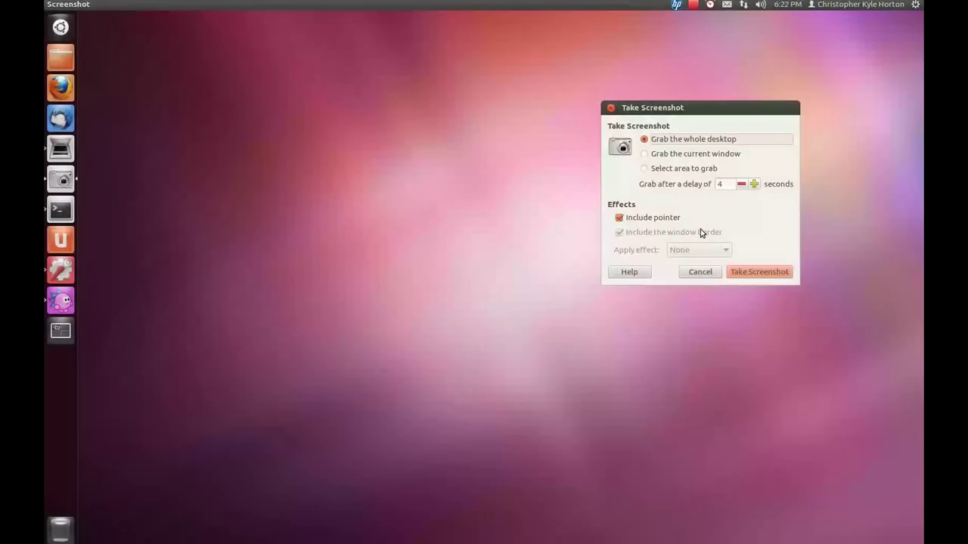
drag(702, 109, 301, 146)
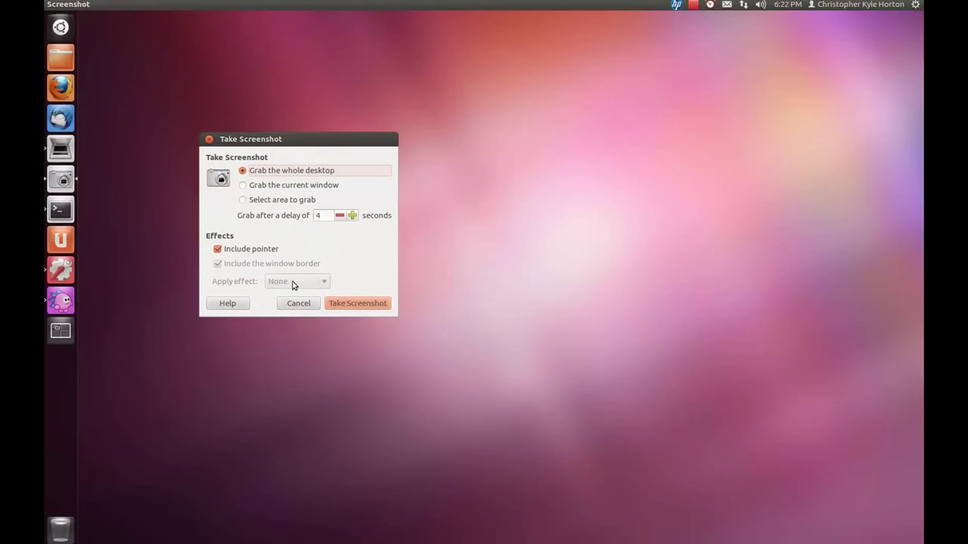
Step: View all workspaces with their windows and switch to the empty upper-right workspace
key(super+s)
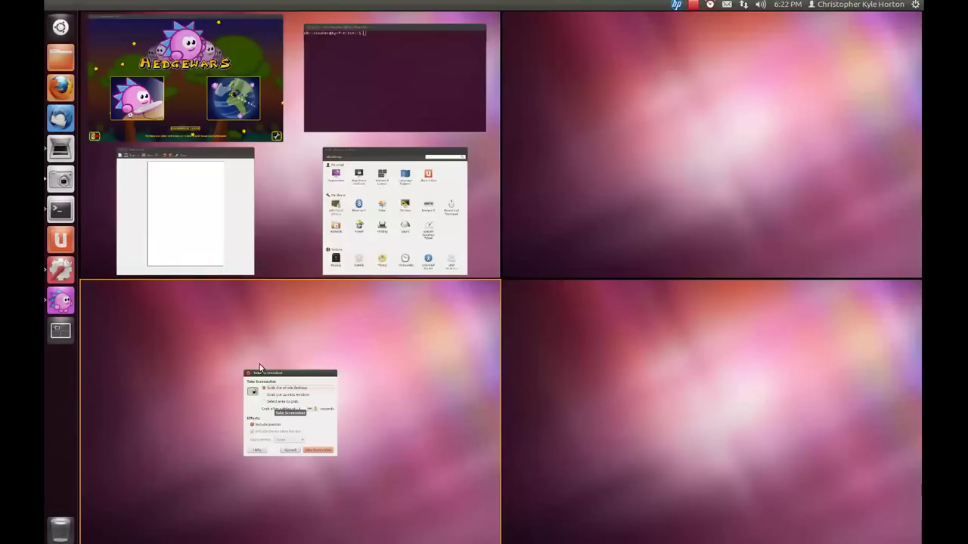
click(595, 156)
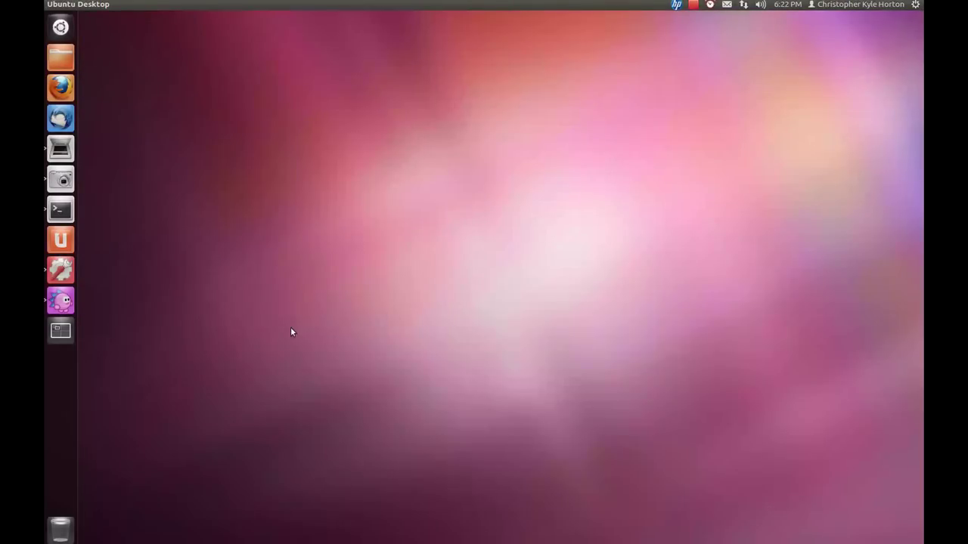
Step: Use the workspace overview to visit the lower-left workspace, return to the upper-left one and bring its Terminal window to the front
click(54, 333)
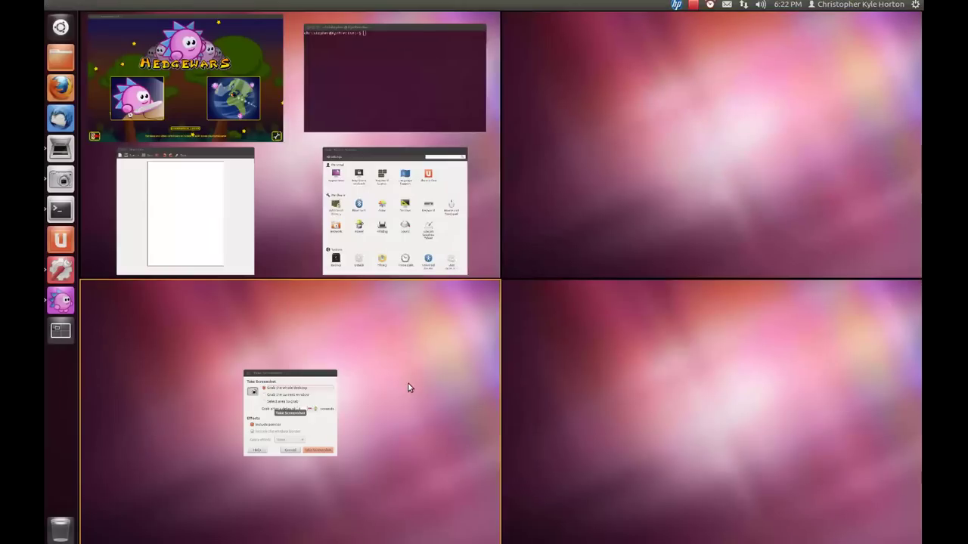
click(407, 386)
key(super+s)
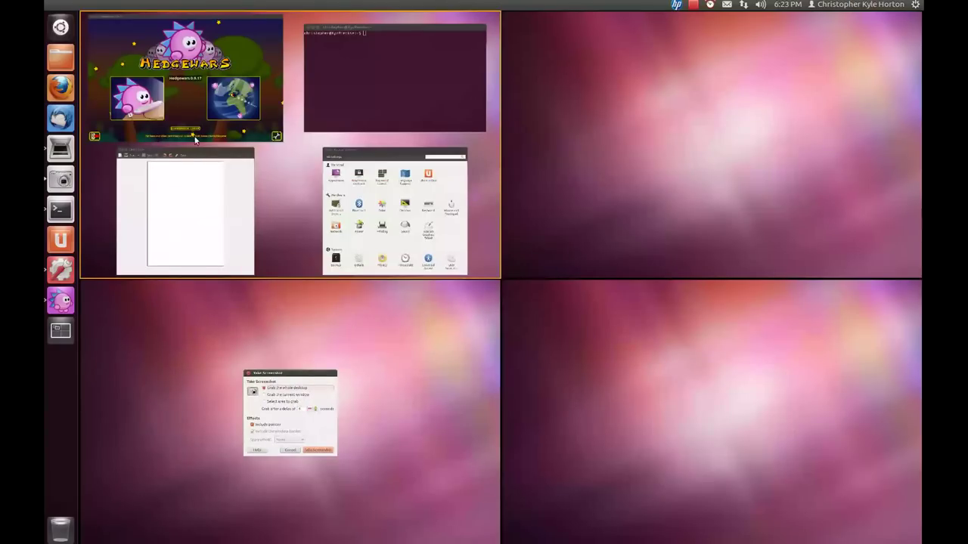
click(402, 104)
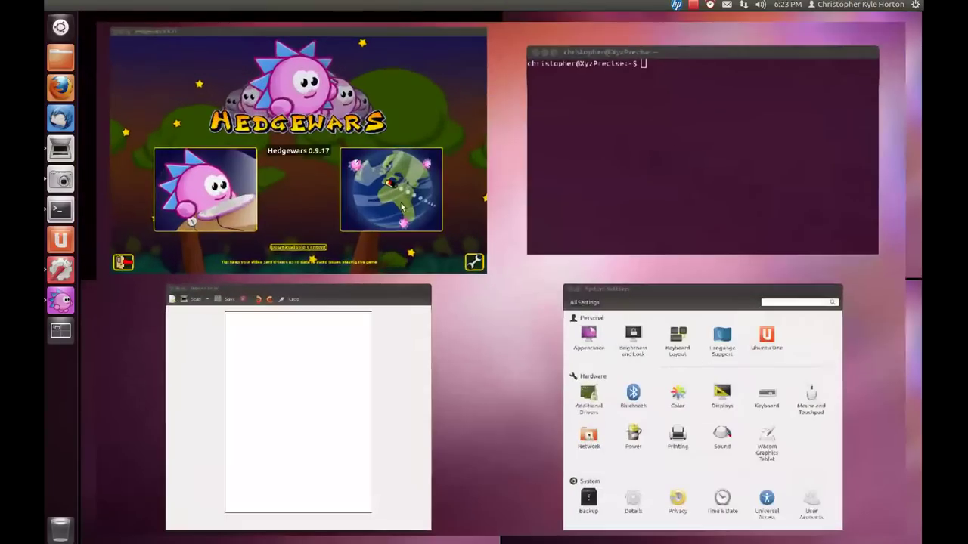
click(610, 162)
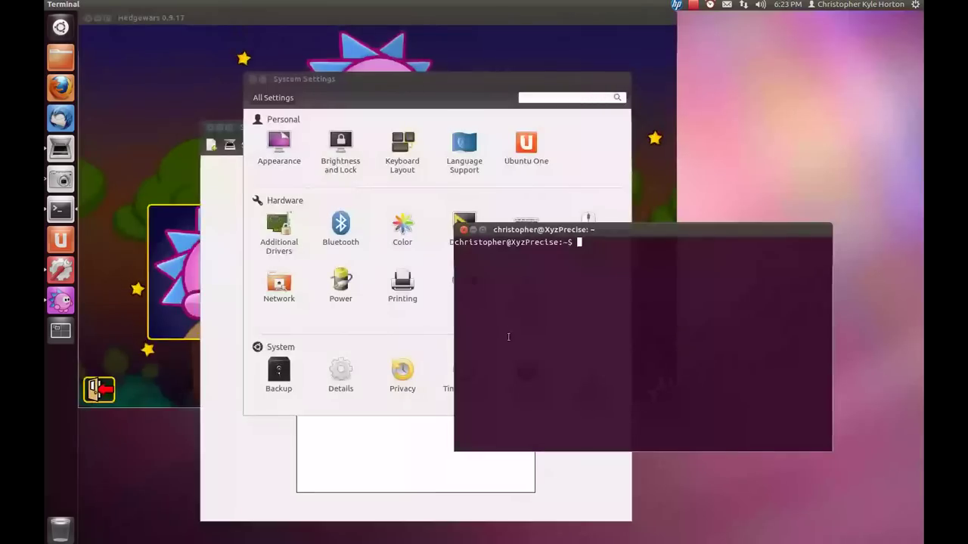
Step: Cycle through the open windows with the window switcher, bringing Hedgewars, Simple Scan and Terminal to the front in turn
key(alt+Tab)
key(alt+Tab)
key(alt+Tab)
key(alt+Tab)
key(alt+Tab)
key(alt+Tab)
key(alt+Tab)
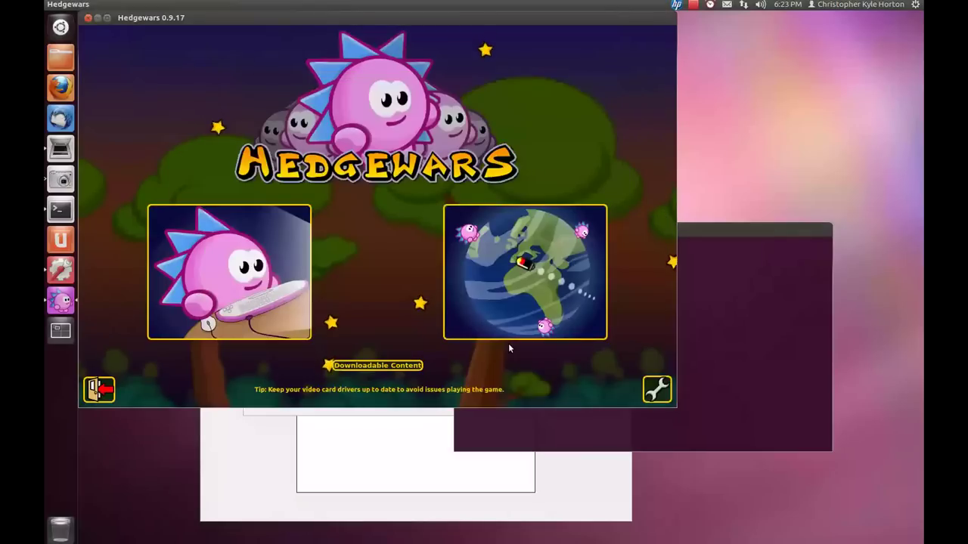
key(alt+Tab)
key(alt+Tab)
key(alt+Tab)
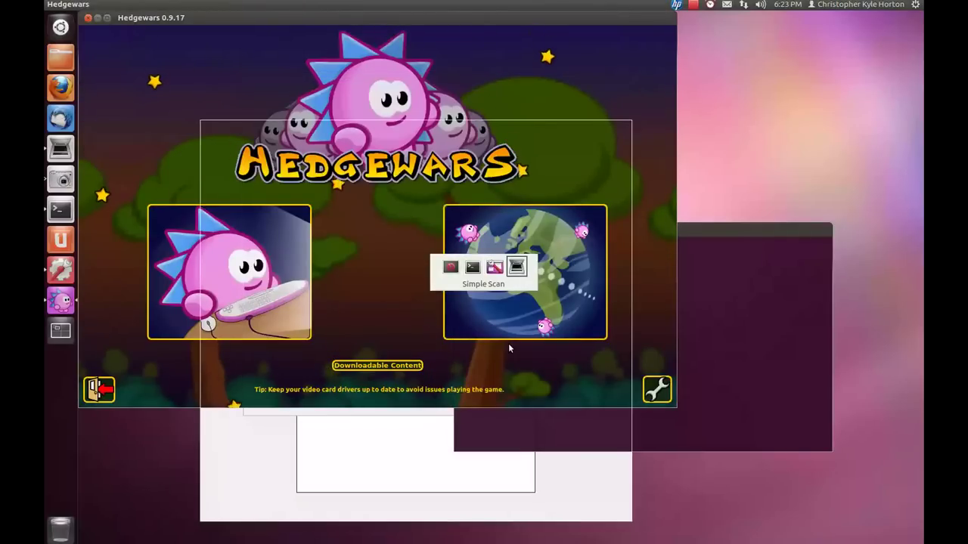
key(alt+Tab)
key(alt+Tab)
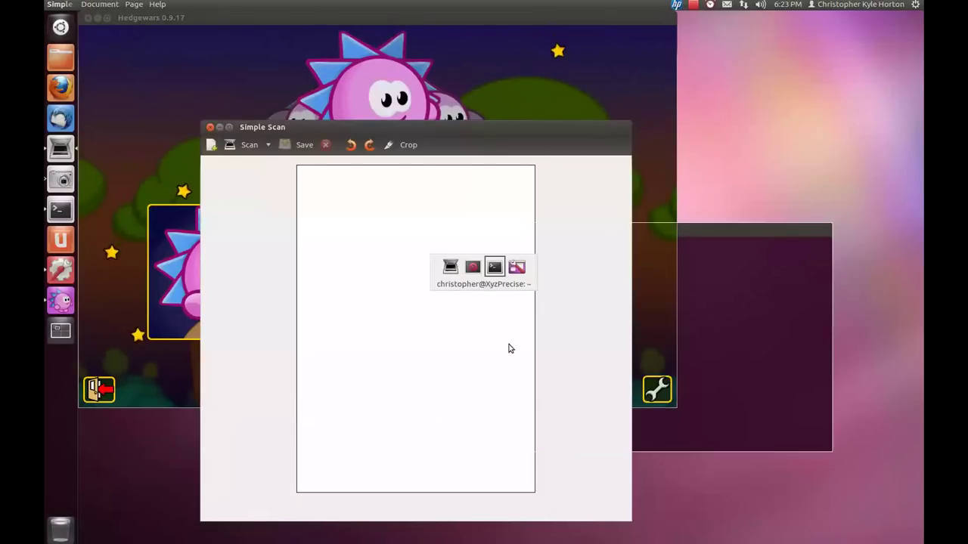
Step: Move the Terminal window slightly toward the desktop's lower right, run uname -a in it and close it
drag(655, 233, 691, 277)
text(uname -a)
key(Return)
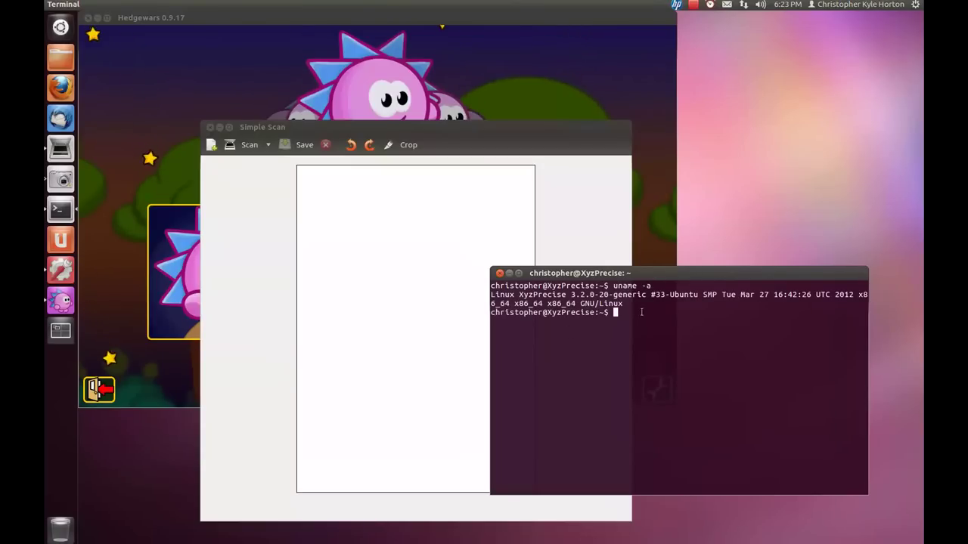
click(499, 273)
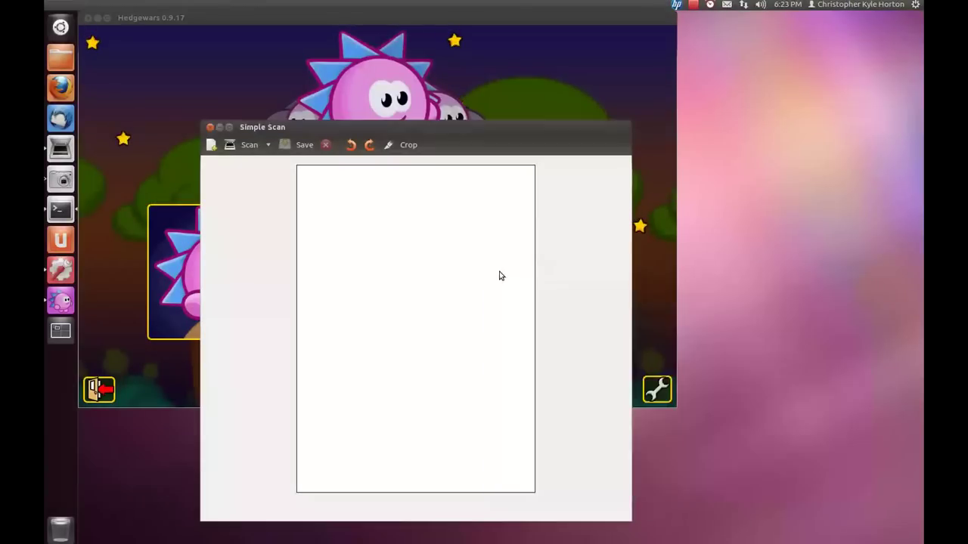
Step: Bring up the Take Screenshot, Hedgewars and System Settings windows one after another
click(53, 179)
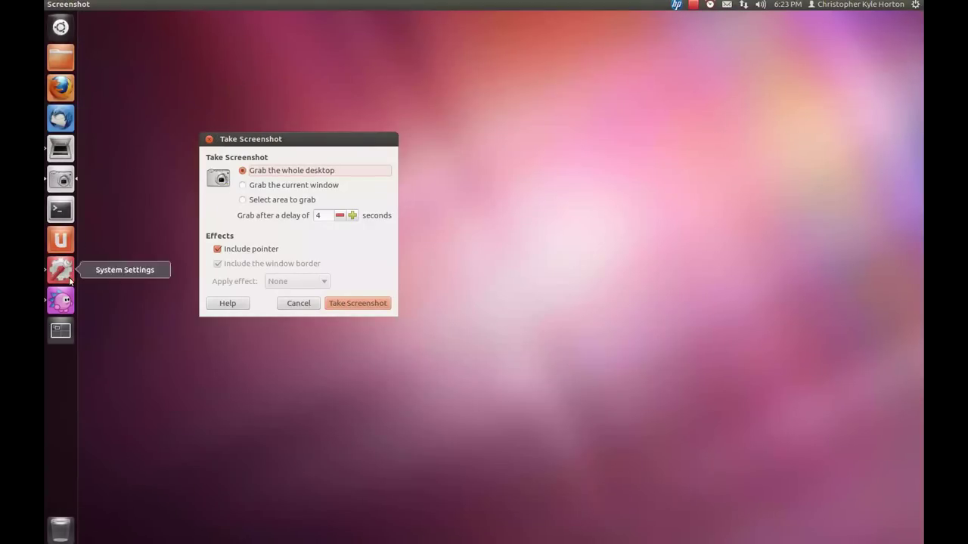
click(61, 300)
click(51, 267)
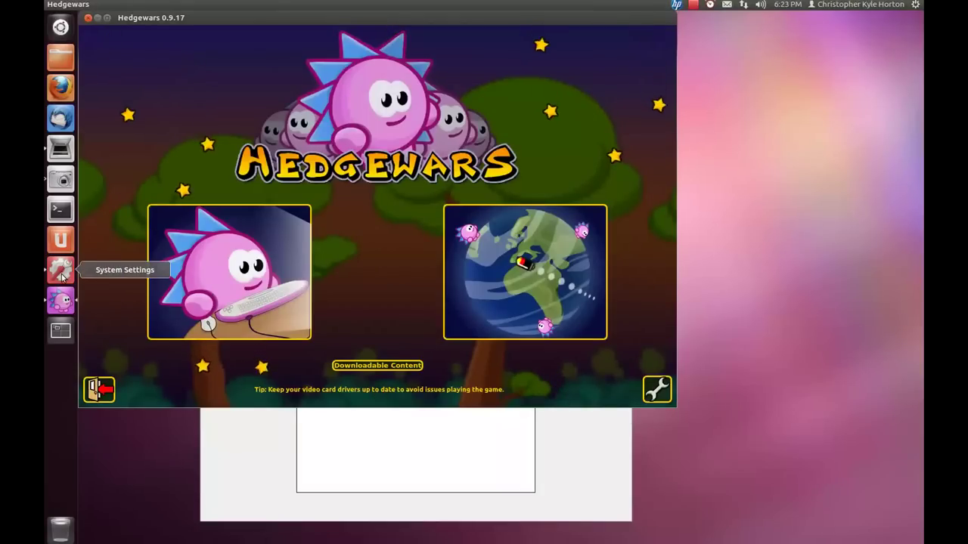
Step: View the Overview and Graphics pages of the system Details, moving the window toward the lower right, and close System Settings
click(338, 377)
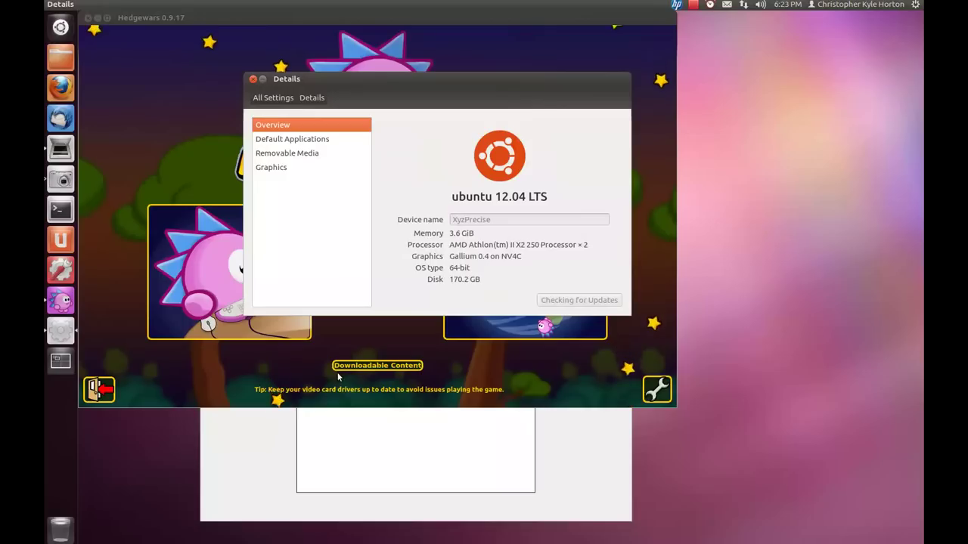
drag(411, 82, 595, 217)
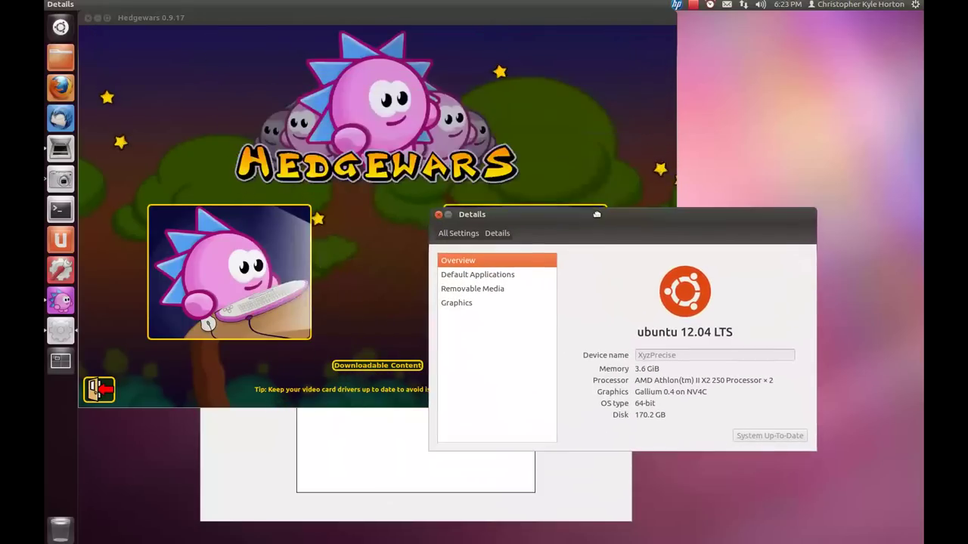
click(463, 304)
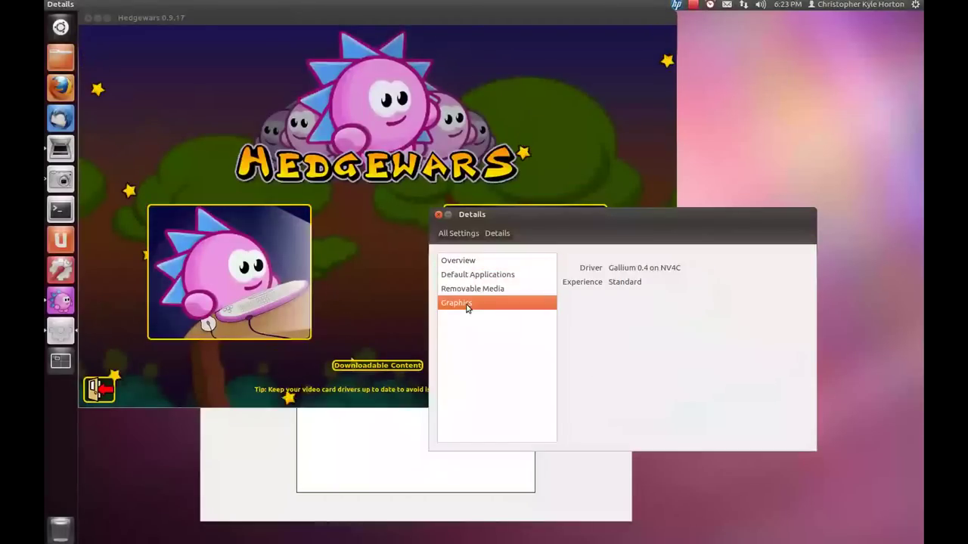
click(458, 233)
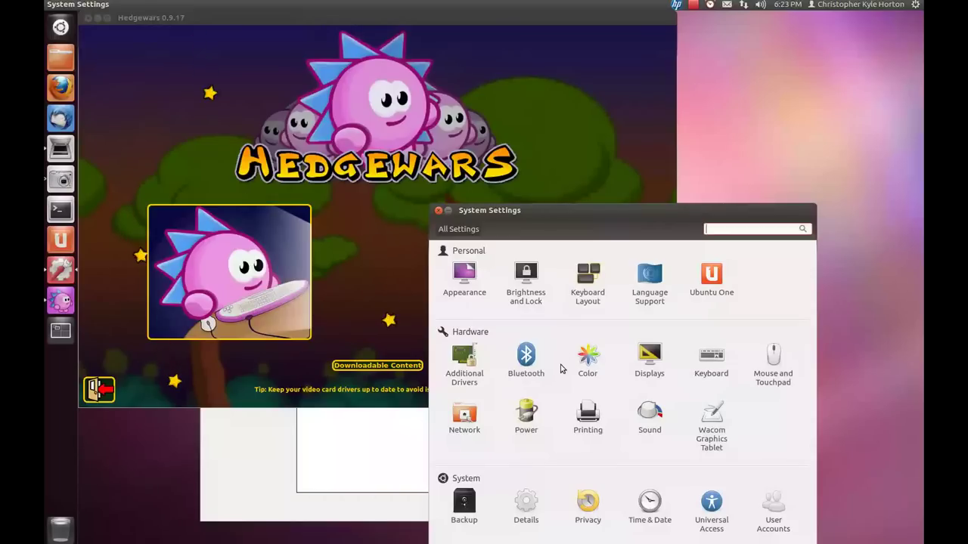
click(439, 211)
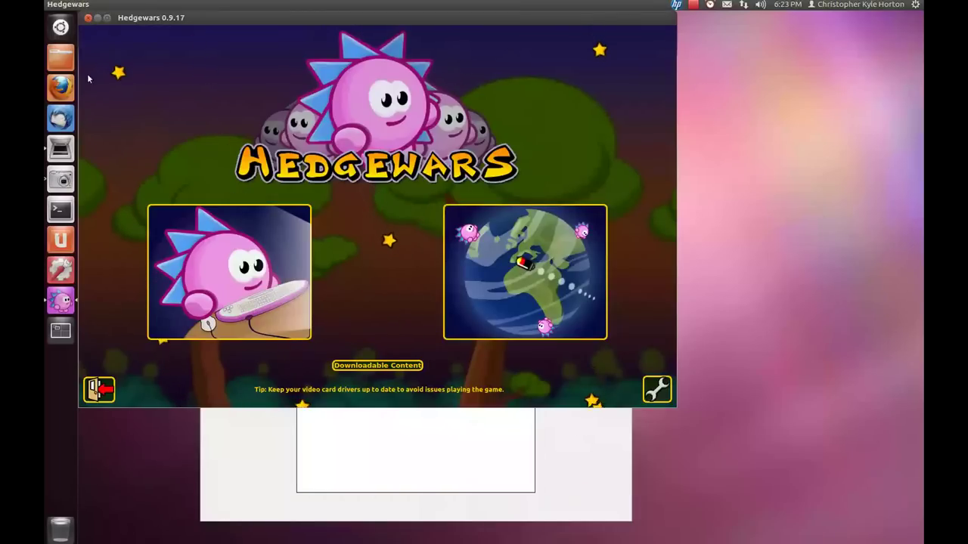
Step: Close Hedgewars and Simple Scan, and cancel the Take Screenshot dialog on its own workspace
key(alt+F4)
click(211, 129)
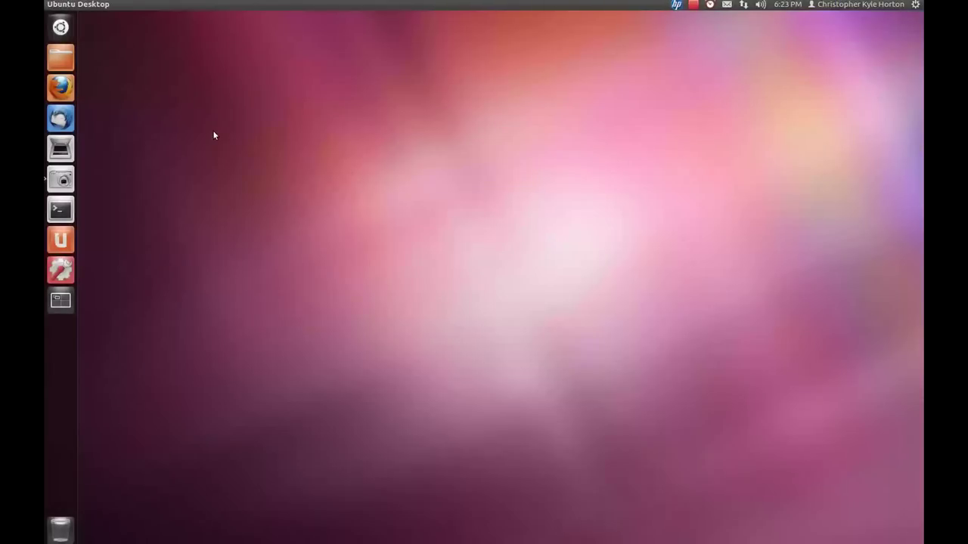
click(68, 179)
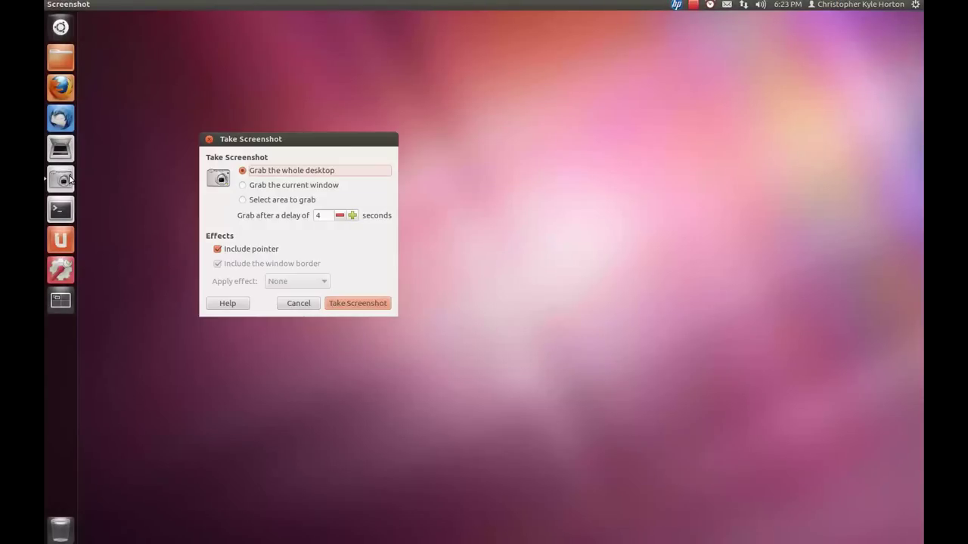
click(310, 306)
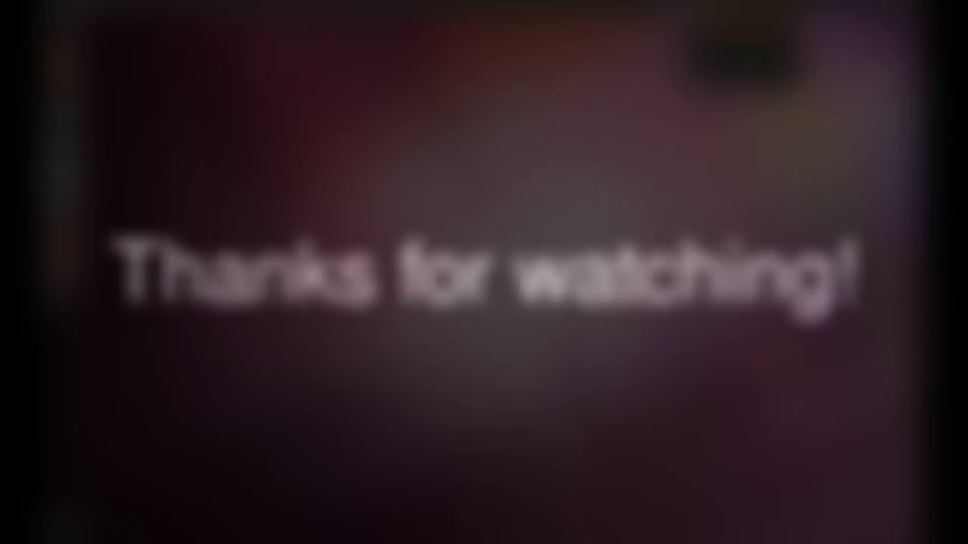